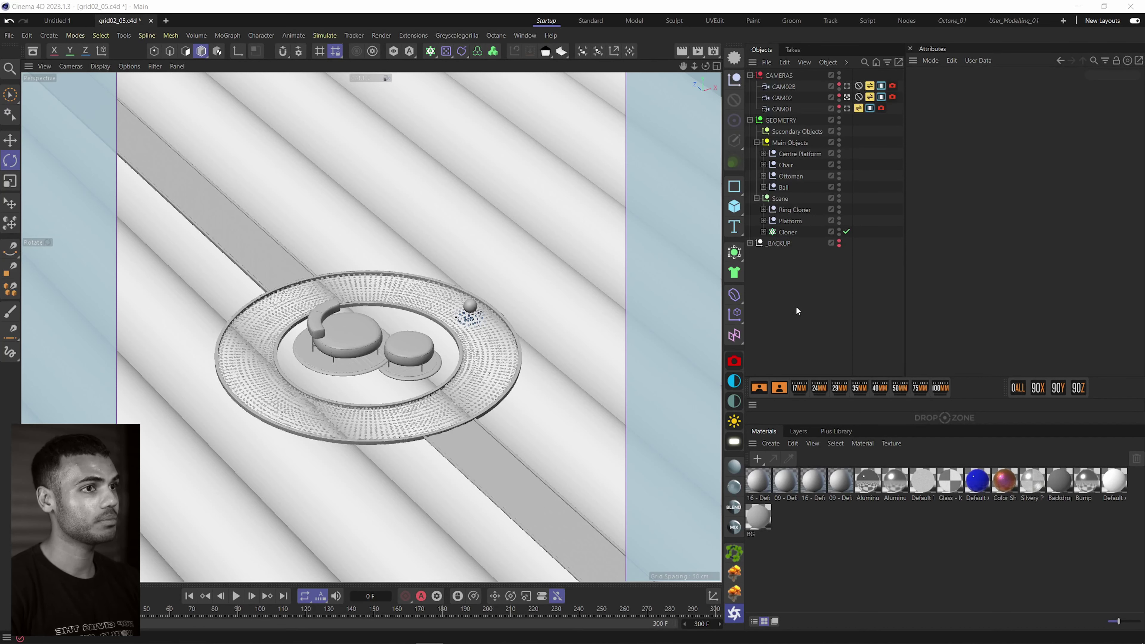
Inspect the GEOMETRY, CAMERAS and Secondary Objects groups, then clear the selection.
{"action": "left_click", "coordinate": [783, 86]}
{"action": "left_click", "coordinate": [780, 120]}
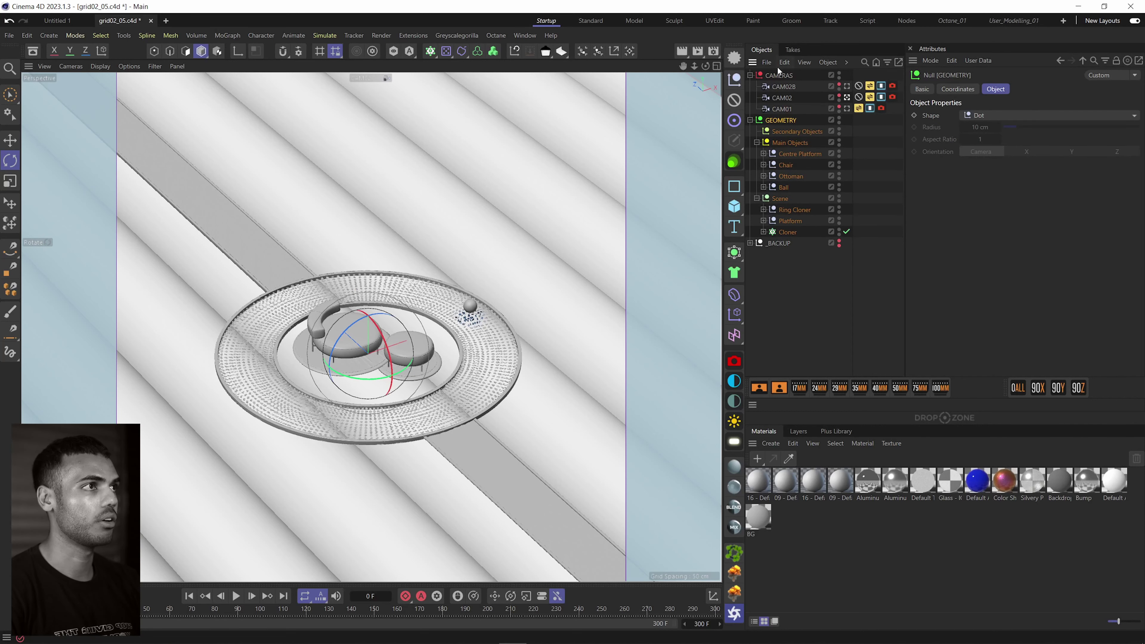
{"action": "left_click", "coordinate": [777, 74]}
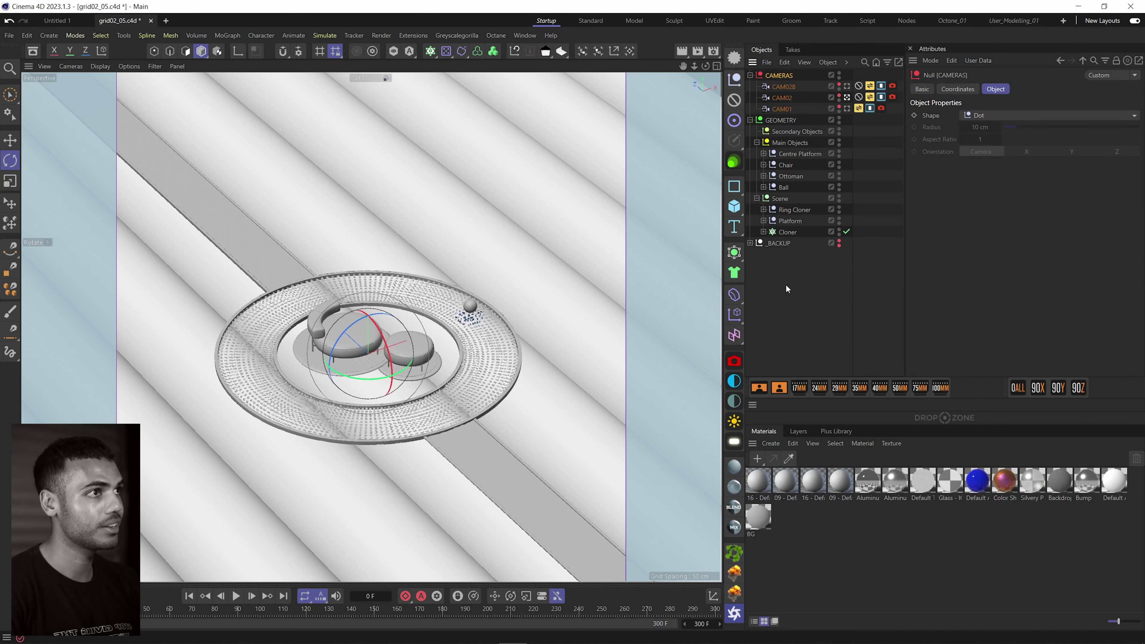
{"action": "left_click", "coordinate": [786, 132]}
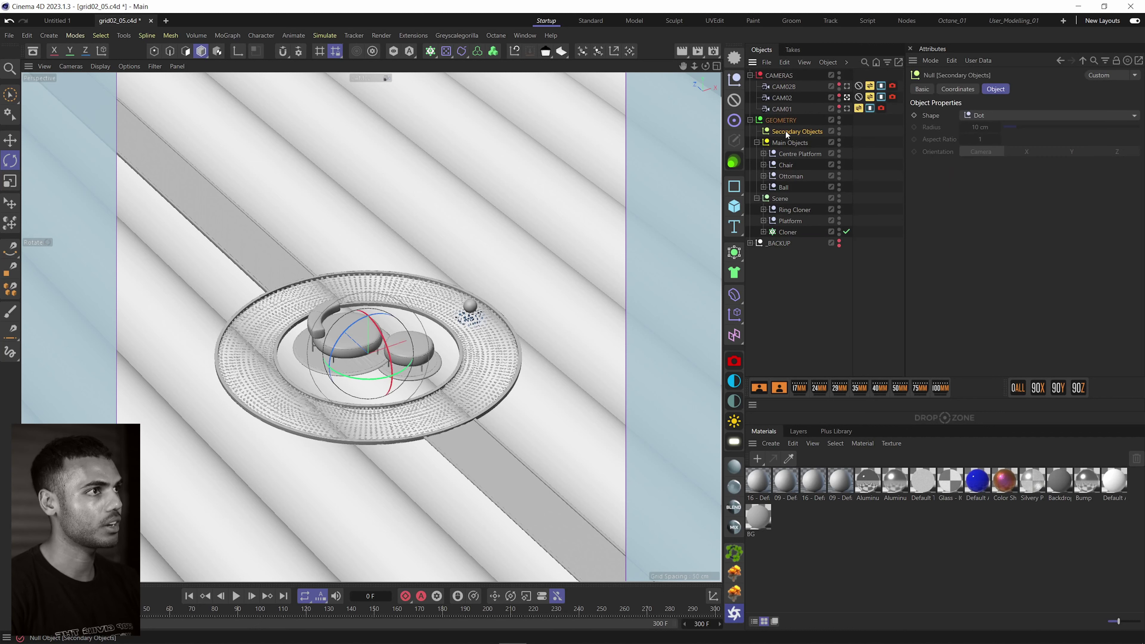
{"action": "left_click", "coordinate": [797, 281]}
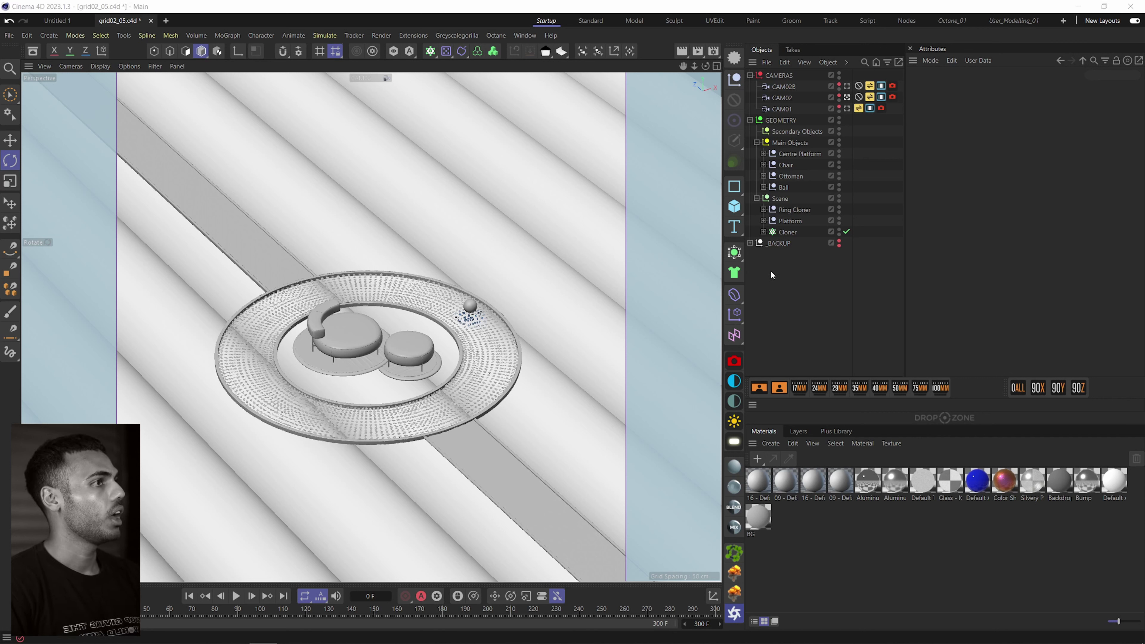
Expand Cloner and Ring Cloner and inspect the Cloner and Cloner_platform settings.
{"action": "left_click", "coordinate": [763, 232]}
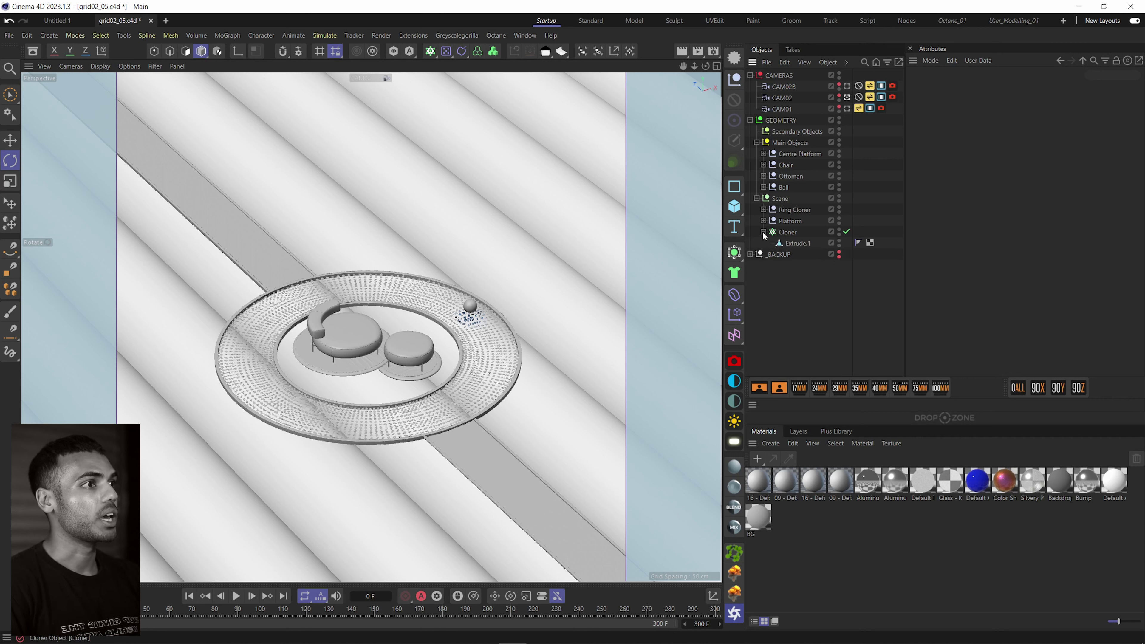
{"action": "left_click", "coordinate": [784, 233]}
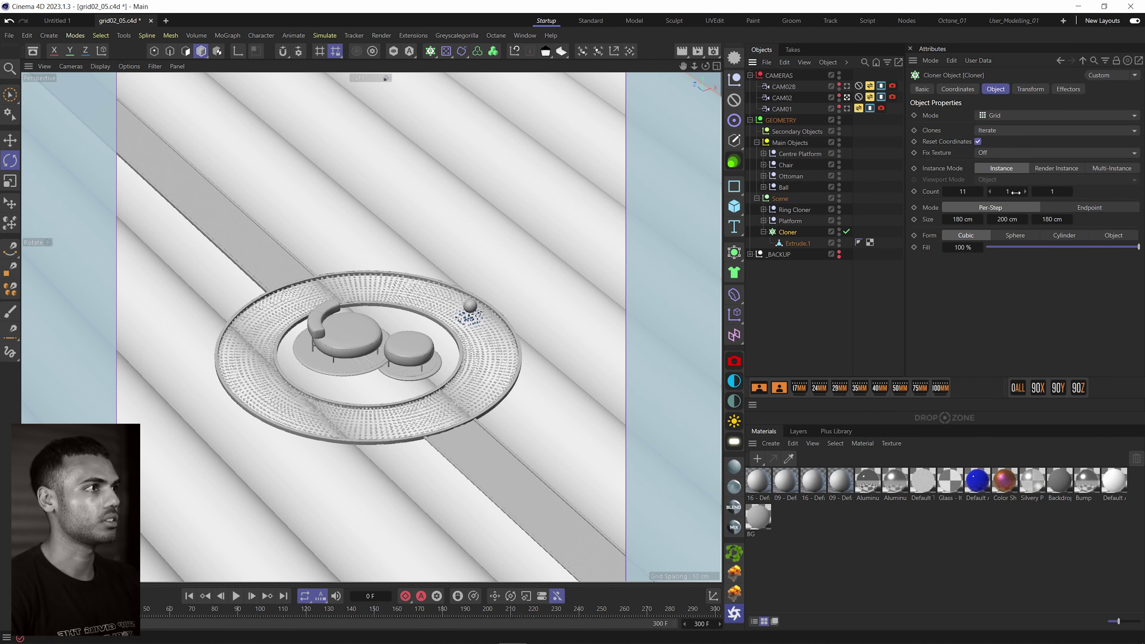
{"action": "left_click", "coordinate": [763, 210]}
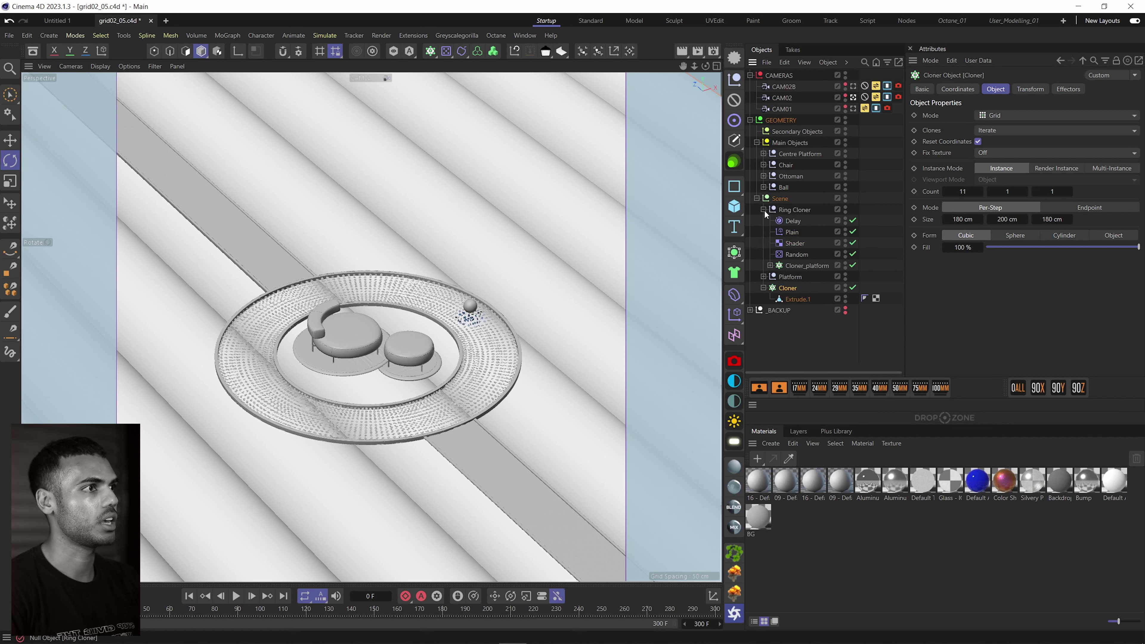
{"action": "left_click", "coordinate": [799, 268]}
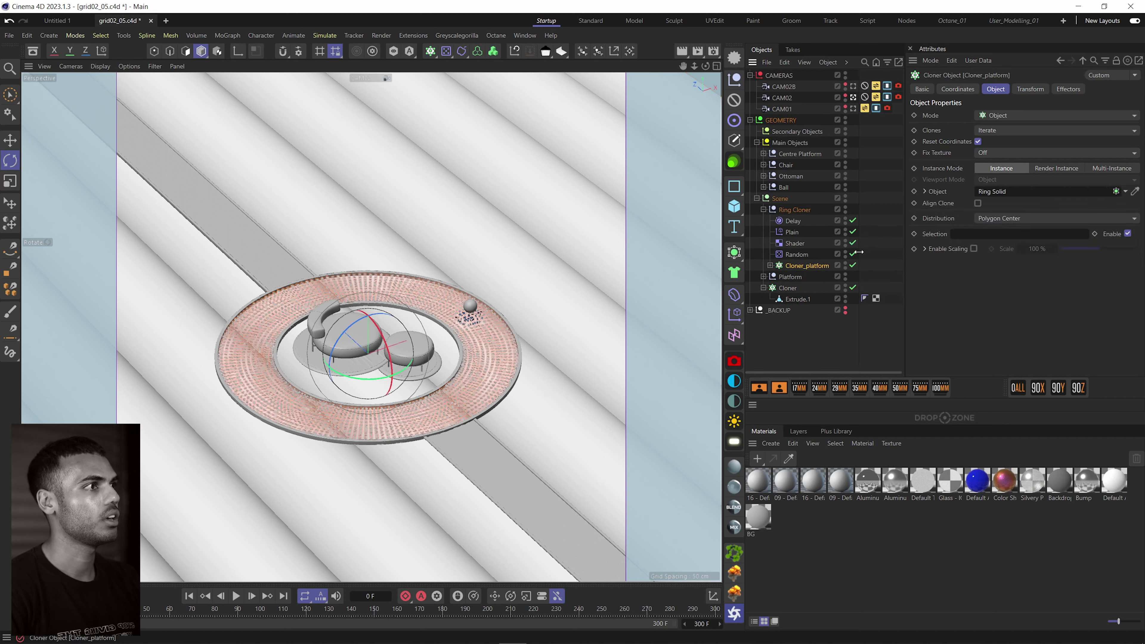
{"action": "left_click", "coordinate": [788, 341]}
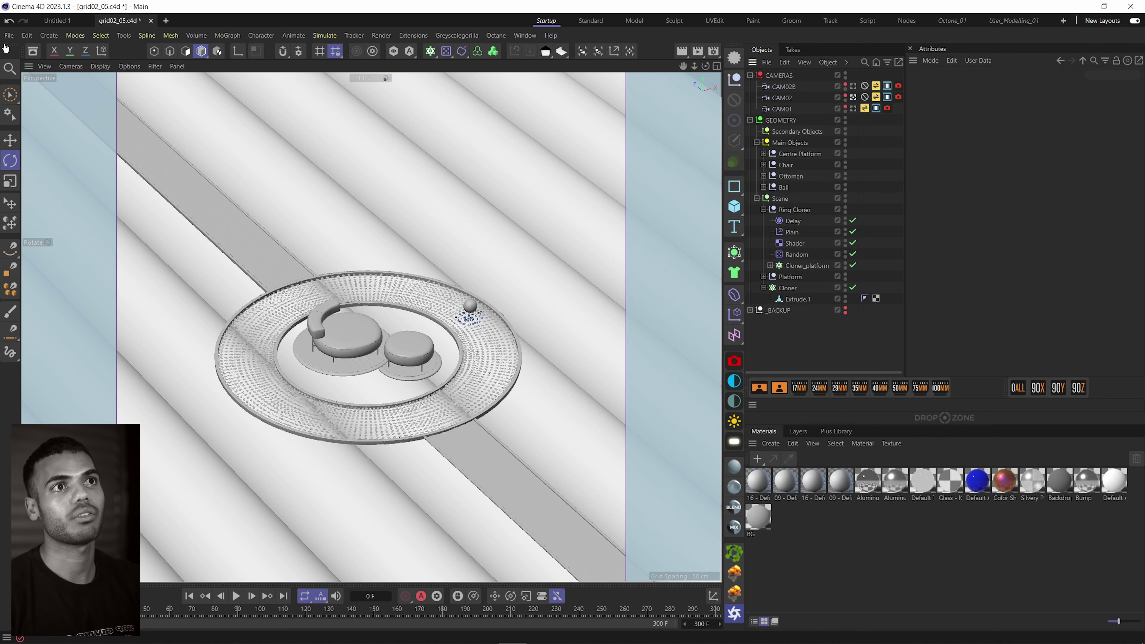
{"action": "left_click", "coordinate": [8, 36]}
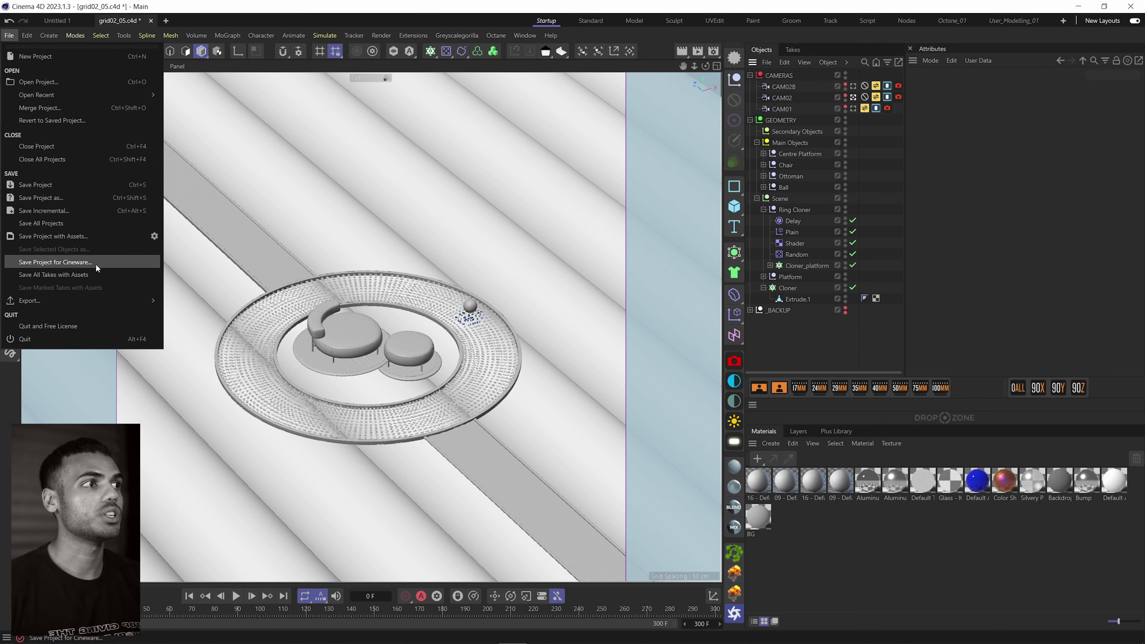
{"action": "key", "text": "Escape"}
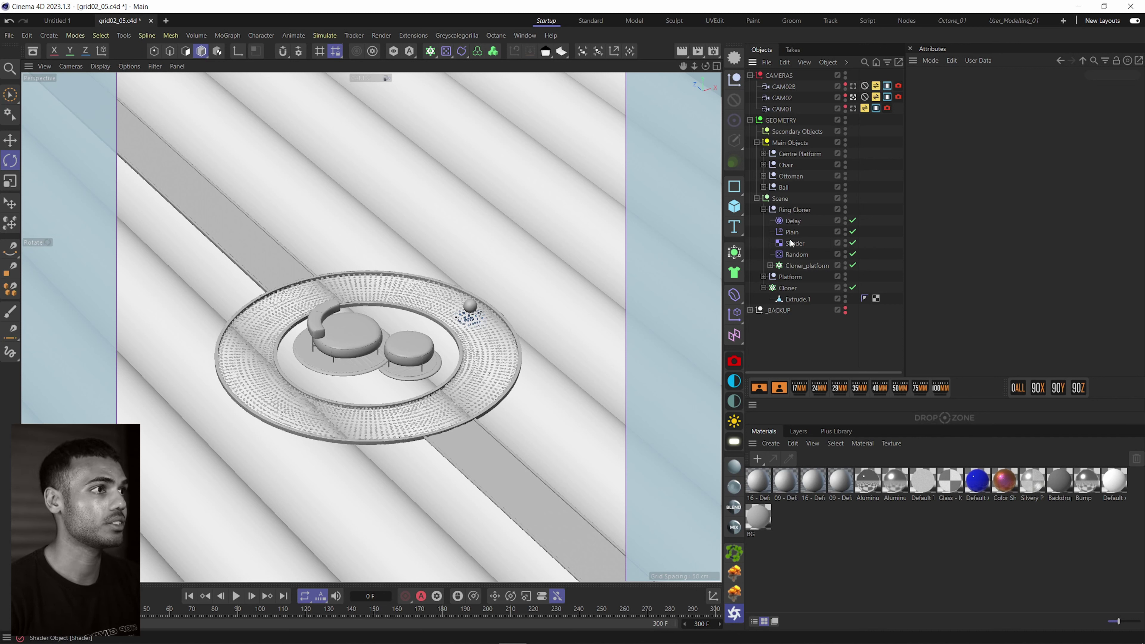
{"action": "left_click", "coordinate": [796, 289]}
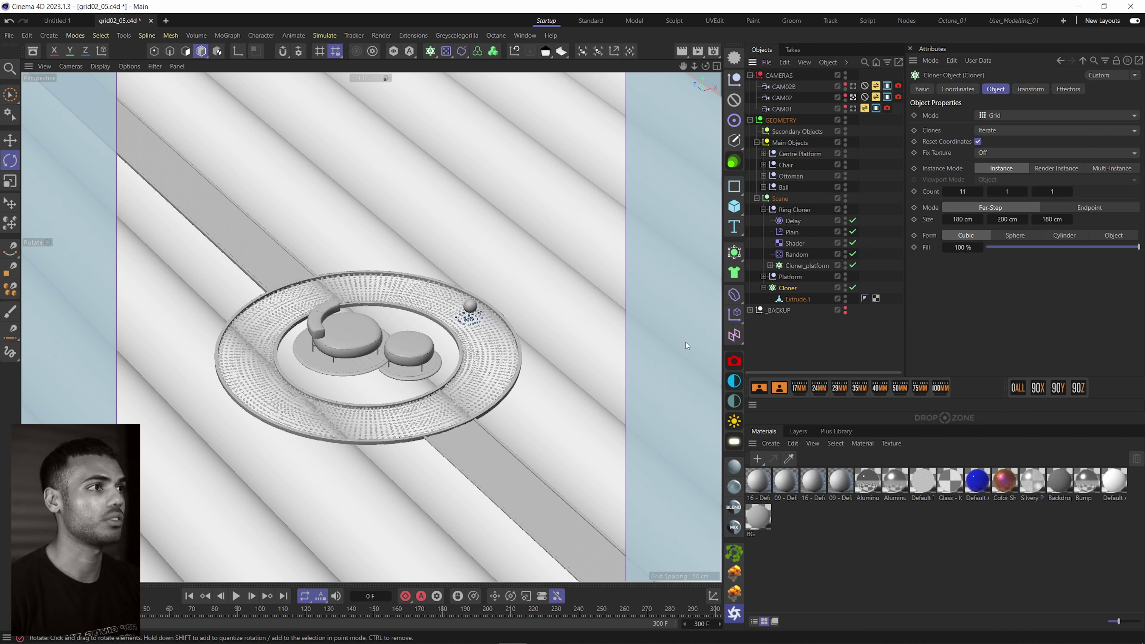
{"action": "left_click", "coordinate": [790, 341]}
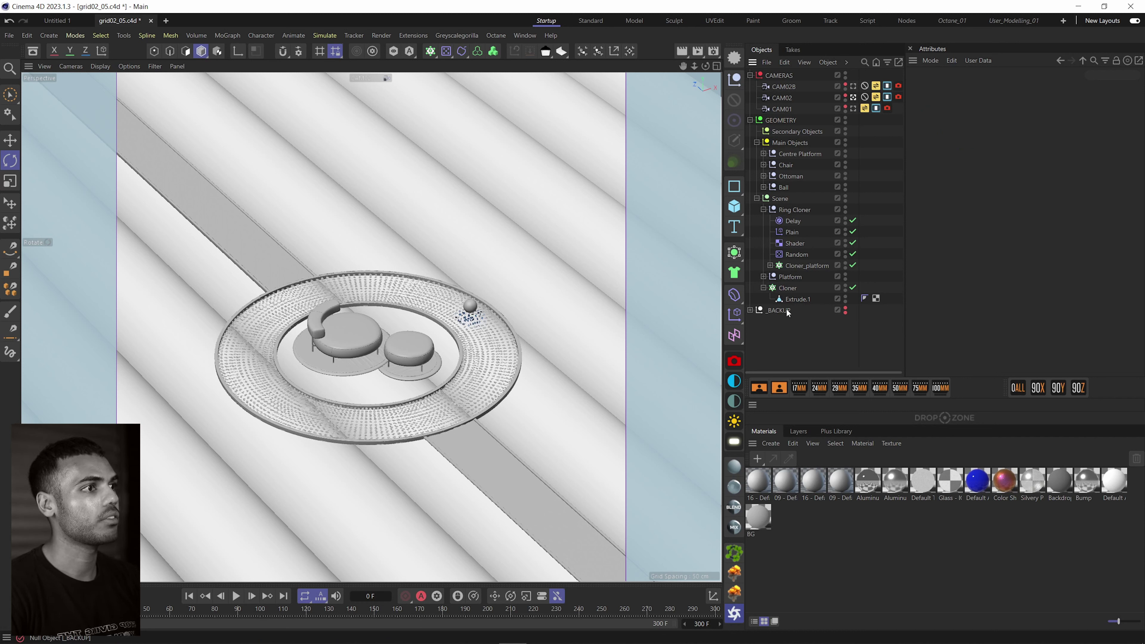
{"action": "left_click", "coordinate": [786, 308]}
{"action": "left_click", "coordinate": [791, 327]}
{"action": "left_click", "coordinate": [749, 310]}
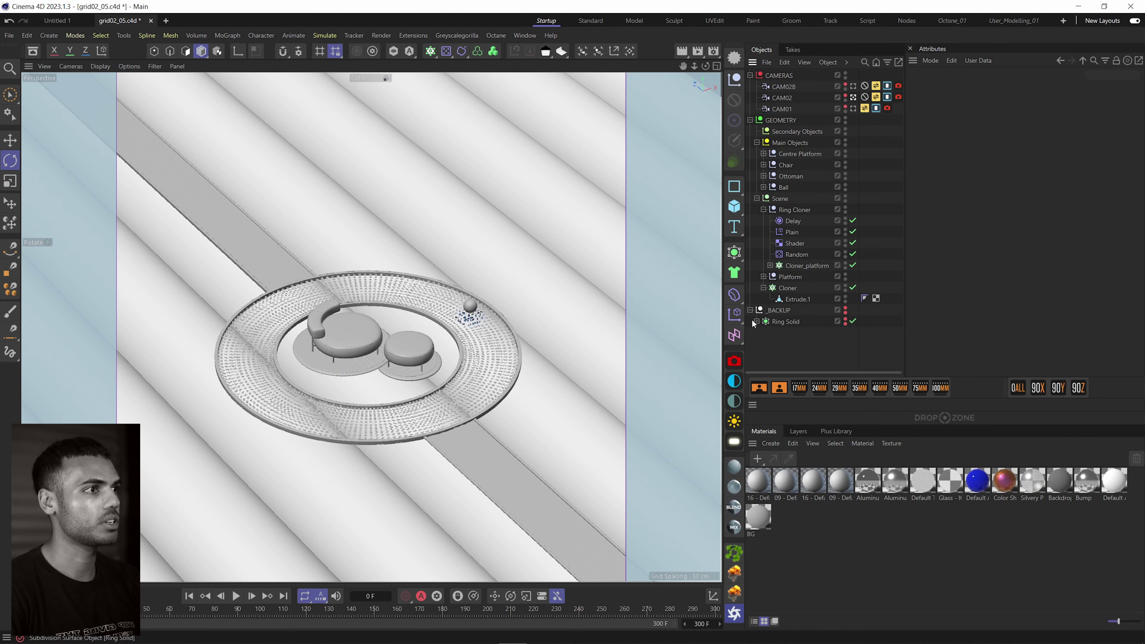
{"action": "left_click", "coordinate": [751, 310]}
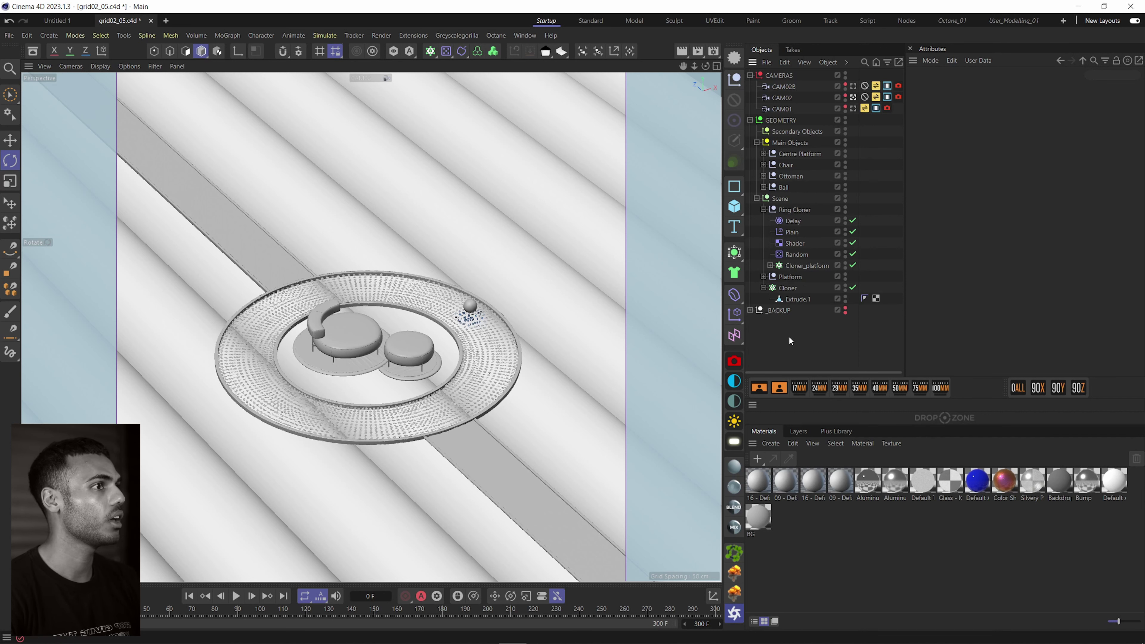
{"action": "left_click", "coordinate": [714, 20]}
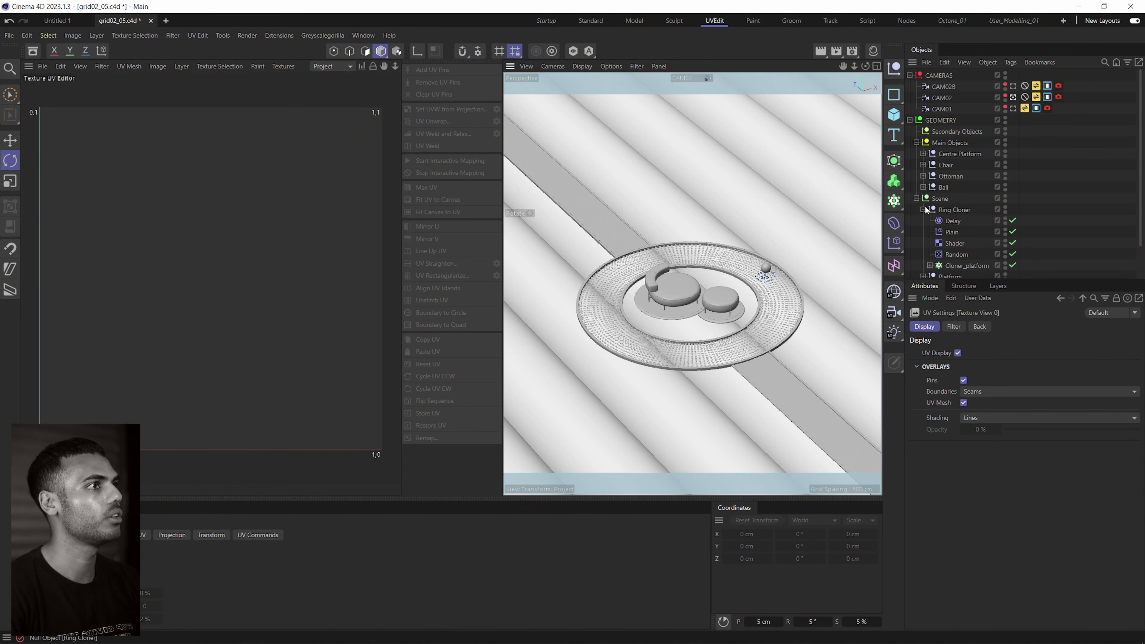
Expand the Ottoman and Chair groups and view the Seat, Backrest and Legs UVs.
{"action": "left_click", "coordinate": [923, 176]}
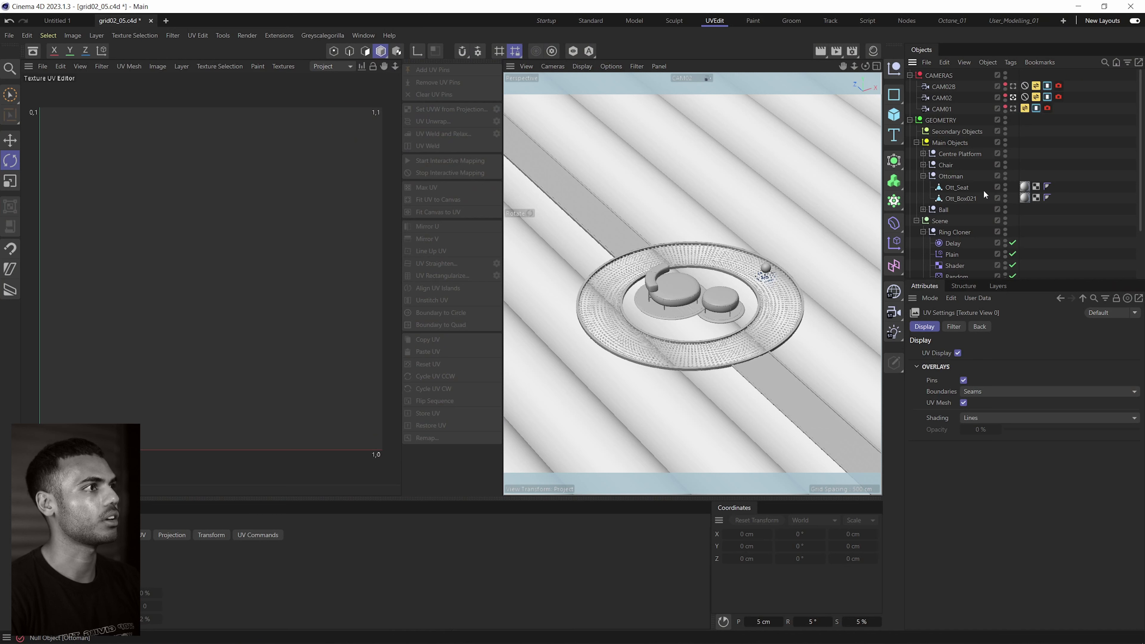
{"action": "left_click", "coordinate": [922, 164]}
{"action": "left_click", "coordinate": [955, 176]}
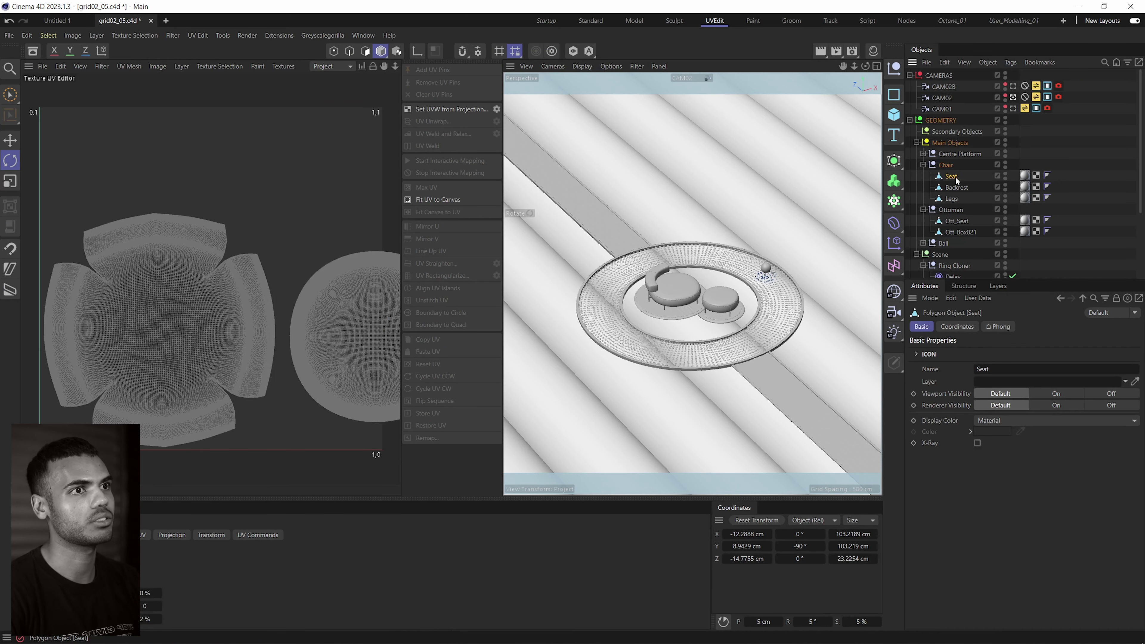
{"action": "scroll", "coordinate": [230, 243], "scroll_direction": "down", "scroll_amount": 3}
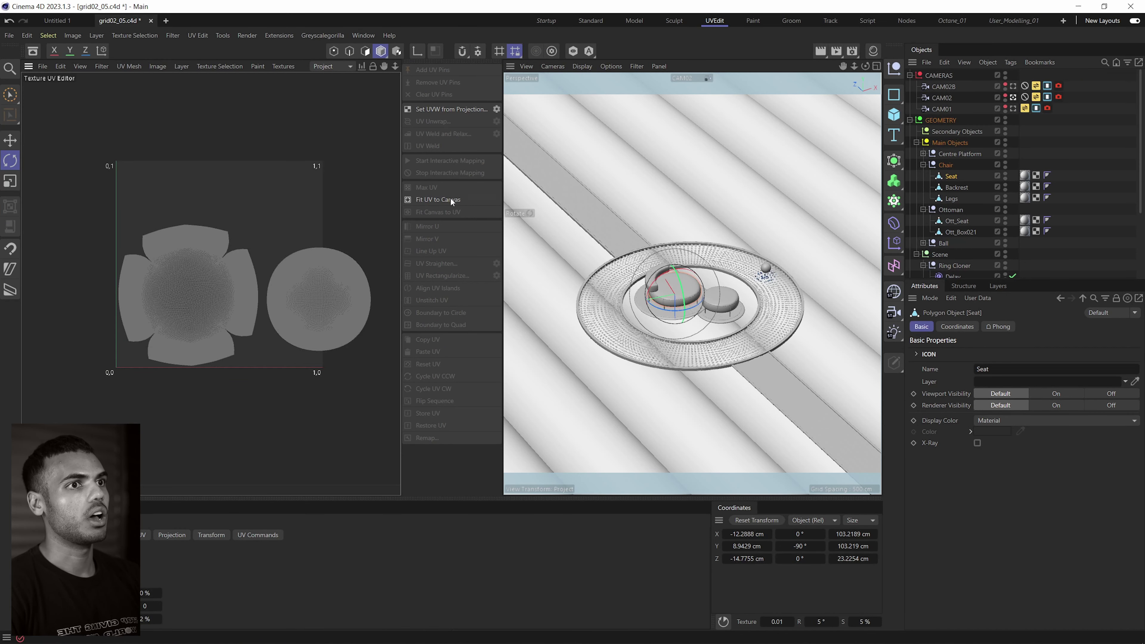
{"action": "left_click", "coordinate": [1035, 175]}
{"action": "left_click", "coordinate": [1035, 197], "text": "shift"}
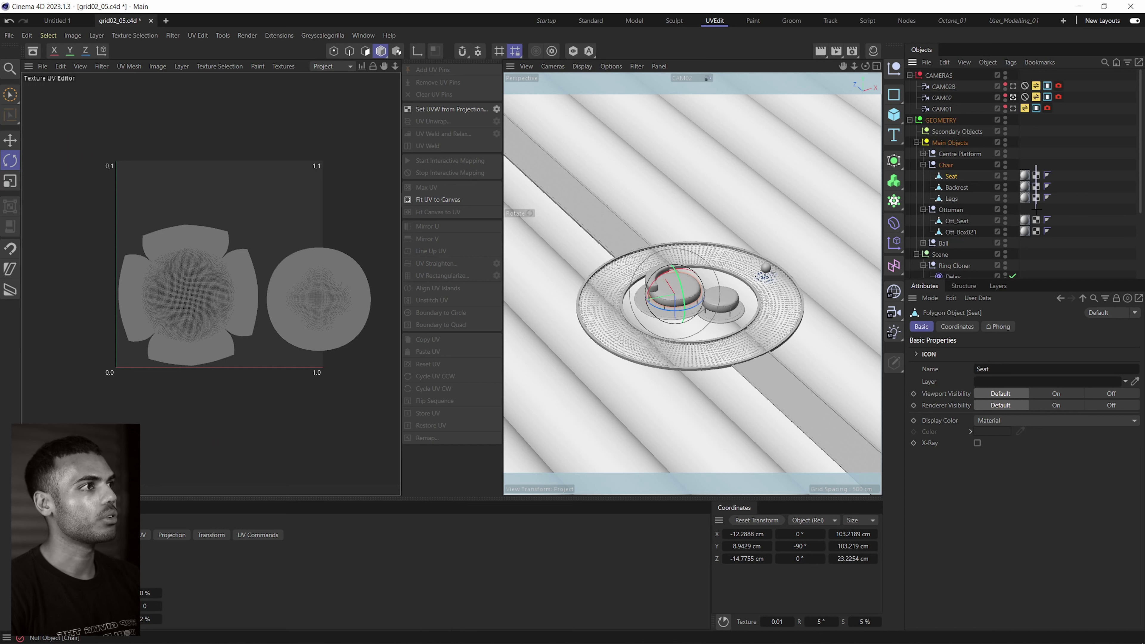
{"action": "left_click", "coordinate": [1057, 187]}
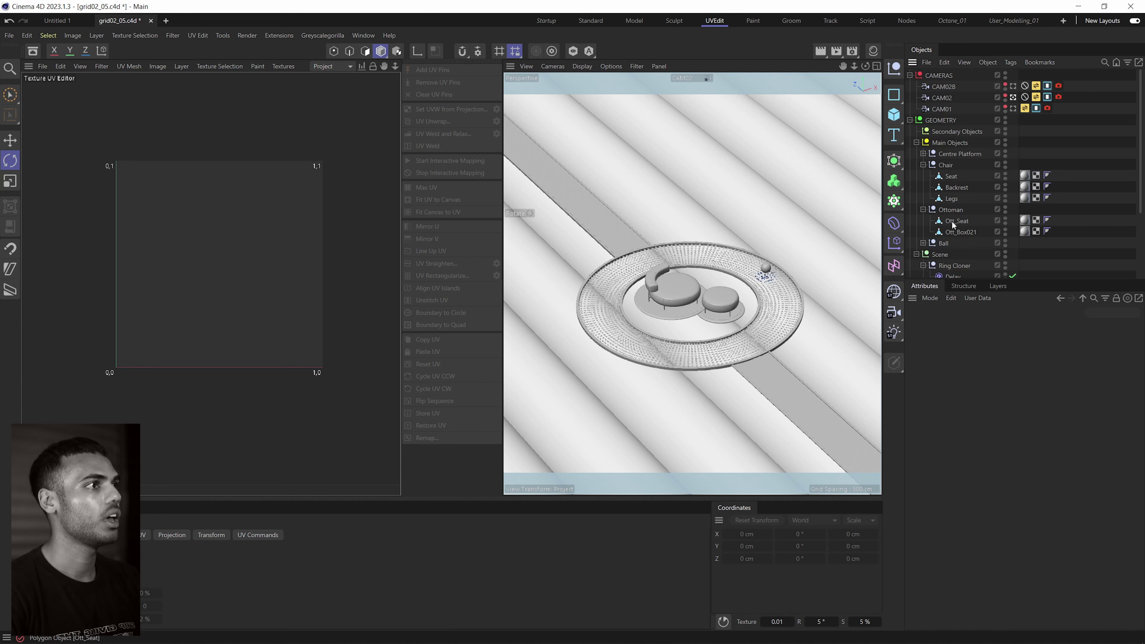
Expand the Platform group, view platform_bottom's UVs, then return to the Startup layout.
{"action": "scroll", "coordinate": [949, 243], "scroll_direction": "down", "scroll_amount": 4}
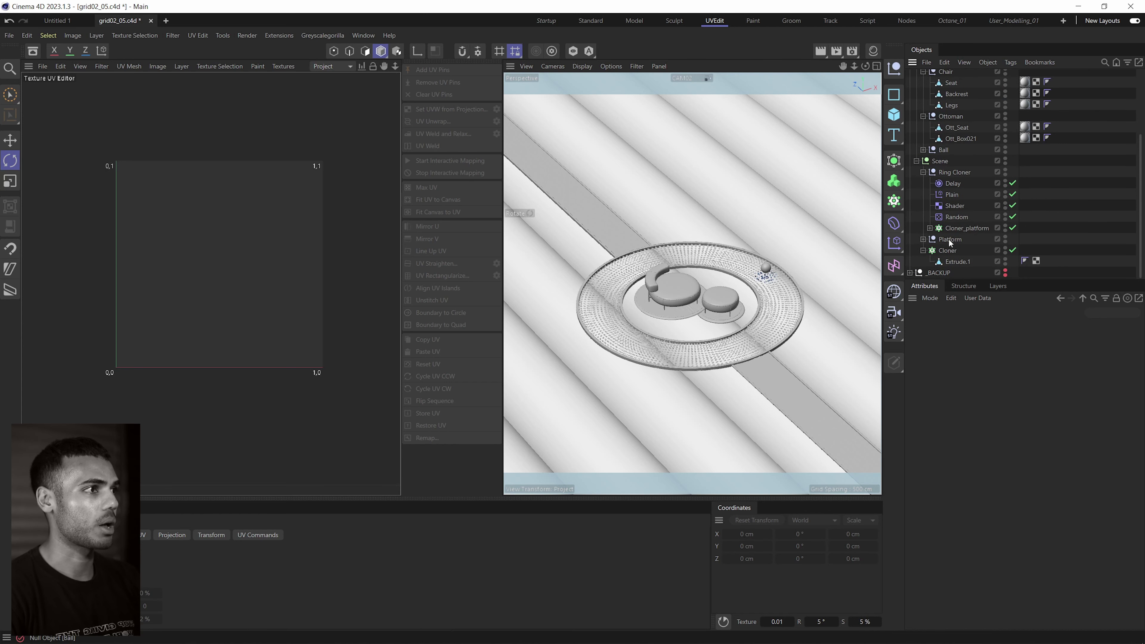
{"action": "left_click", "coordinate": [922, 172]}
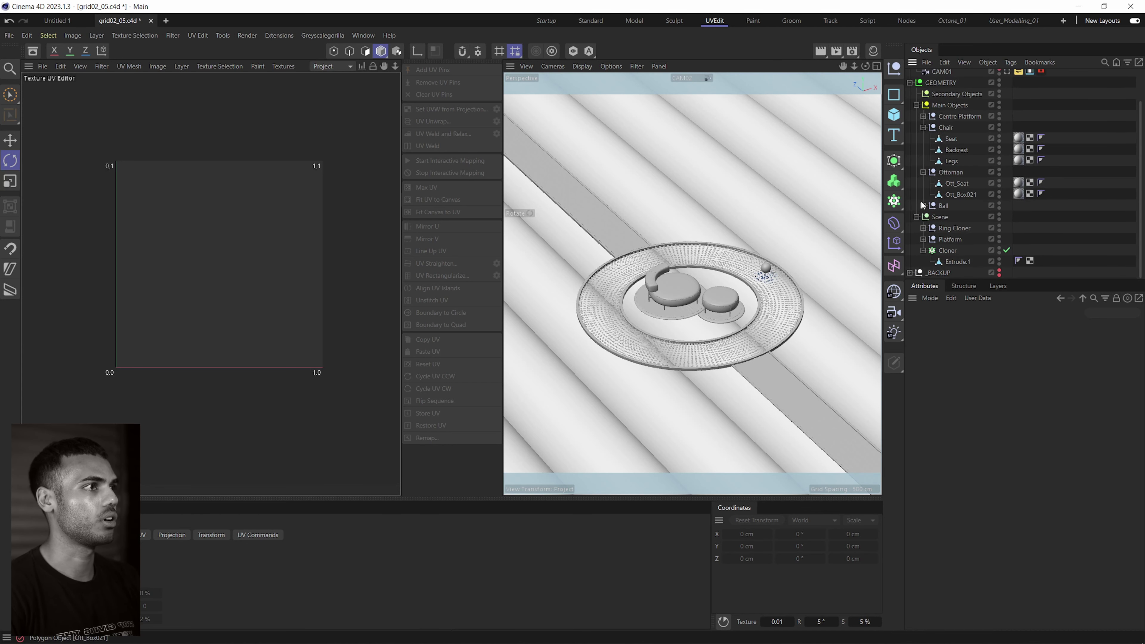
{"action": "left_click", "coordinate": [923, 239]}
{"action": "scroll", "coordinate": [955, 225], "scroll_direction": "down", "scroll_amount": 1}
{"action": "left_click", "coordinate": [965, 218]}
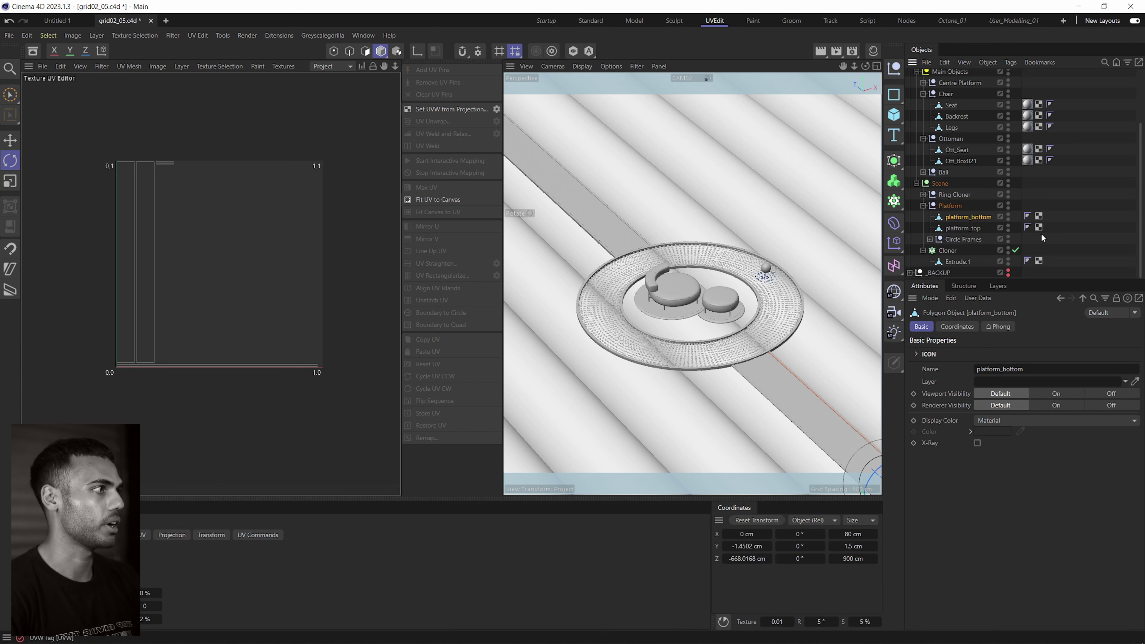
{"action": "left_click", "coordinate": [1040, 183]}
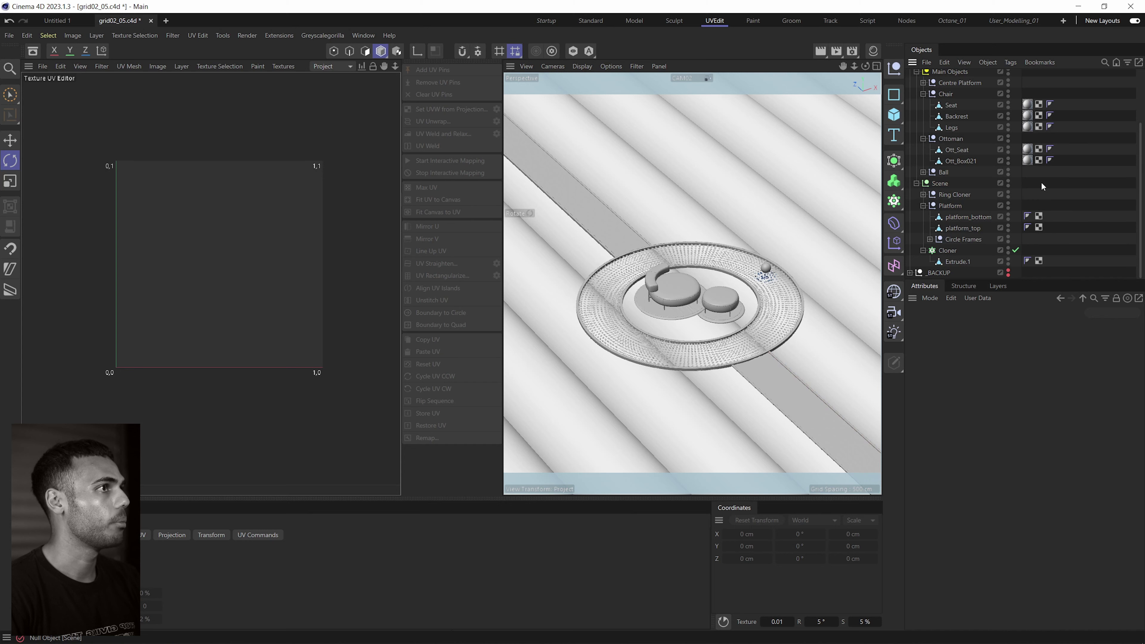
{"action": "left_click", "coordinate": [546, 21]}
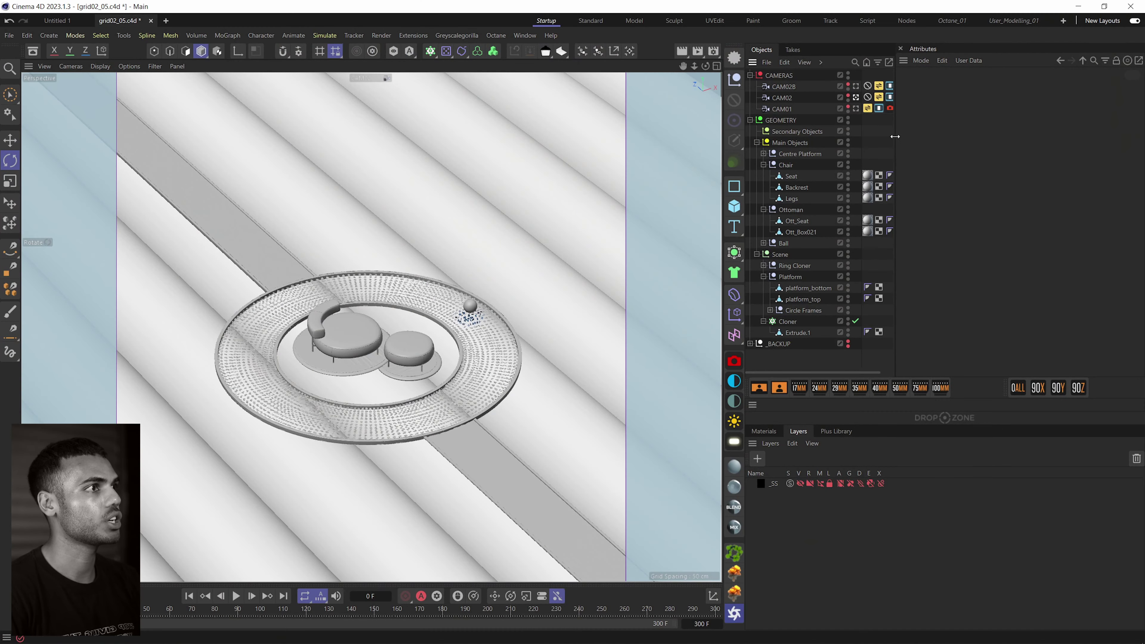
Show Cineware project settings with polygon and animation caches on, then scrub to frame 128.
{"action": "left_click_drag", "start_coordinate": [890, 140], "coordinate": [934, 141]}
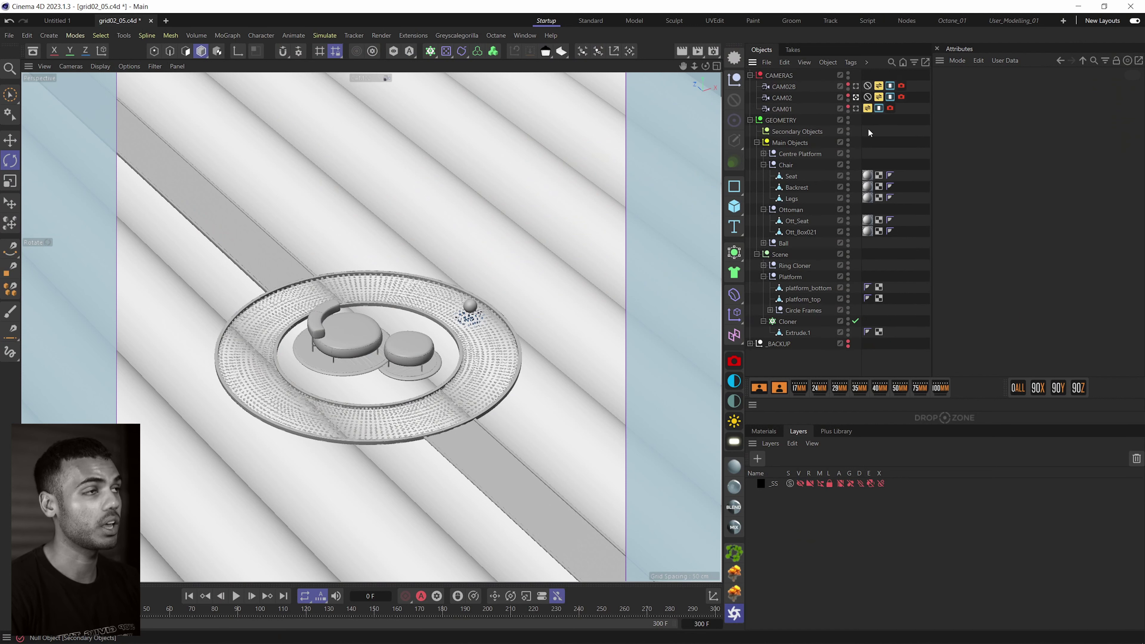
{"action": "key", "text": "ctrl+d"}
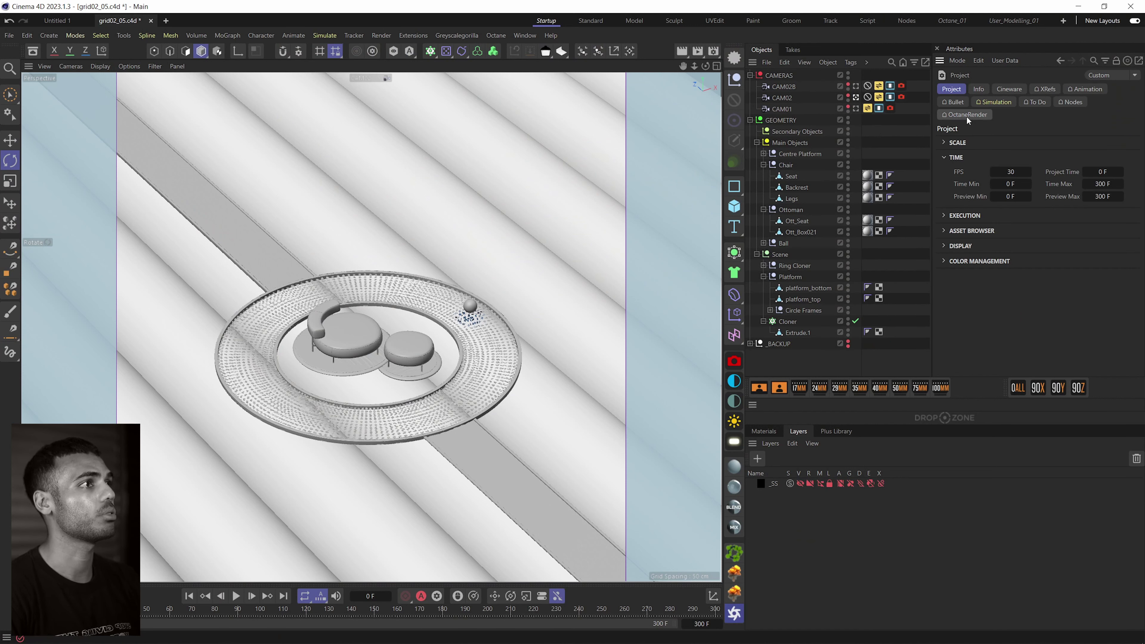
{"action": "left_click", "coordinate": [1006, 88]}
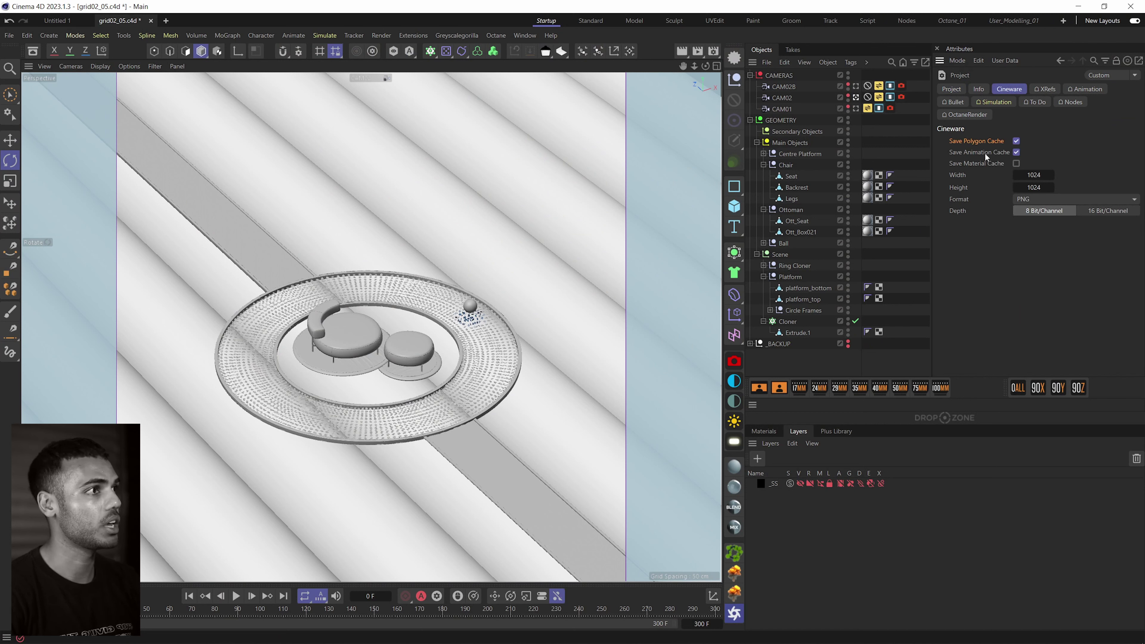
{"action": "right_click", "coordinate": [985, 152]}
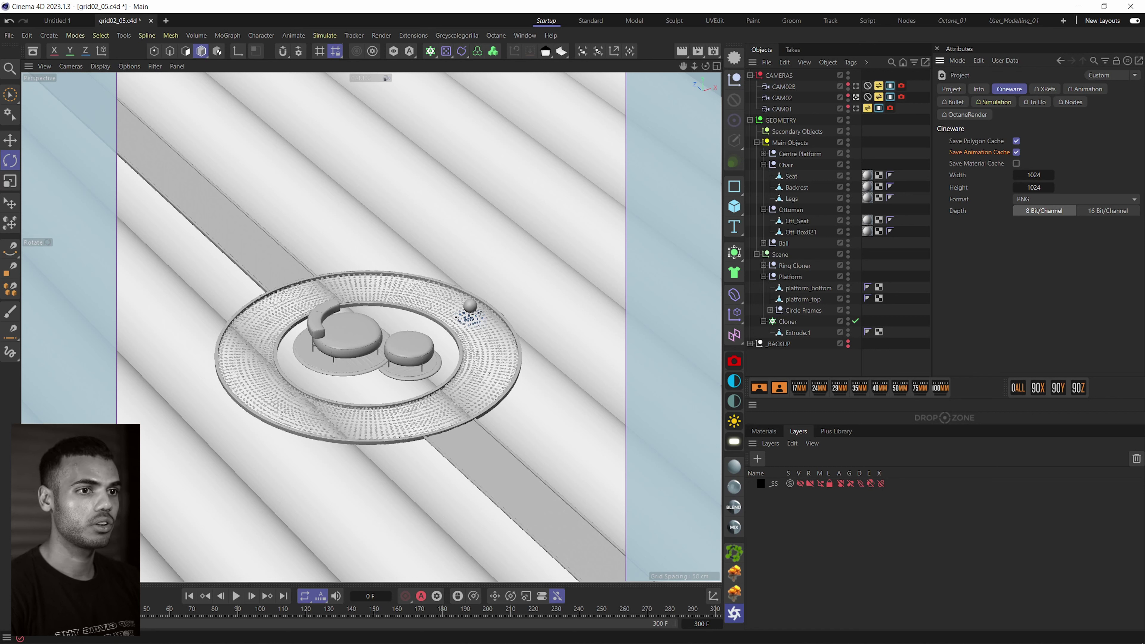
{"action": "left_click_drag", "start_coordinate": [33, 612], "coordinate": [355, 613]}
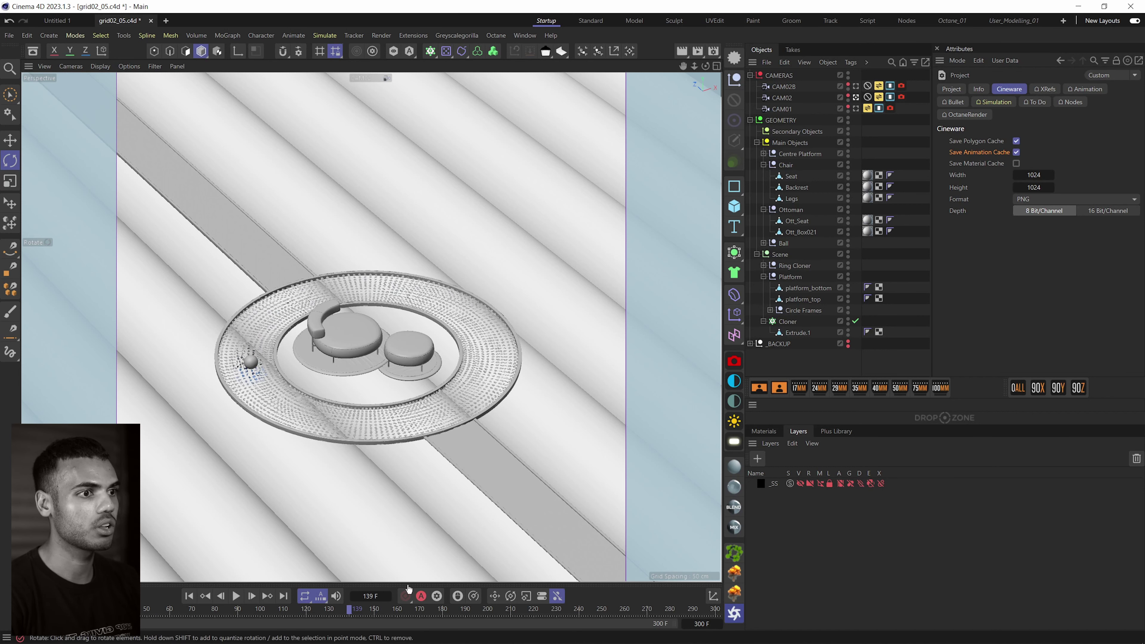
Scrub to frame 277 and expand the Ball group to inspect its Align to Spline tag.
{"action": "left_click_drag", "start_coordinate": [355, 612], "coordinate": [665, 614]}
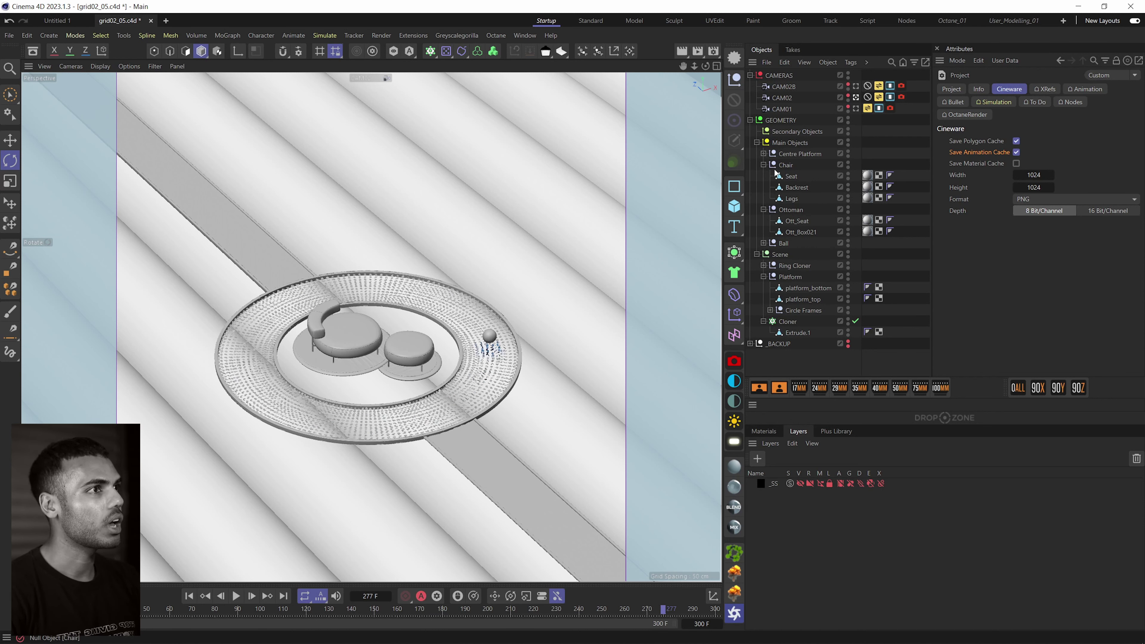
{"action": "left_click", "coordinate": [768, 244]}
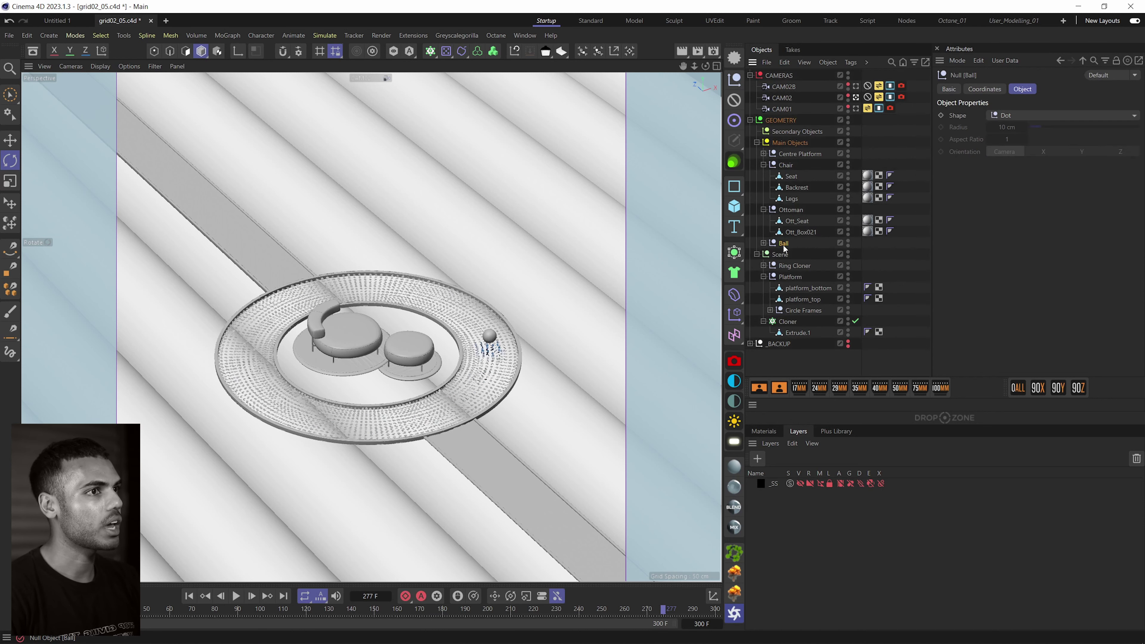
{"action": "left_click", "coordinate": [763, 243]}
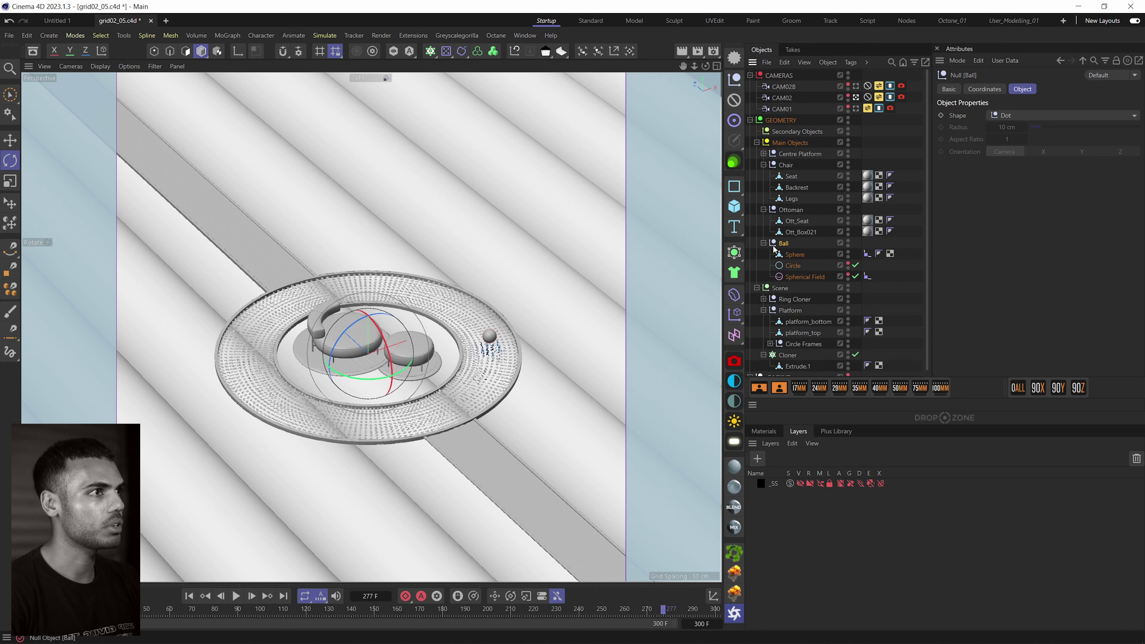
{"action": "left_click", "coordinate": [865, 255]}
{"action": "left_click", "coordinate": [867, 276]}
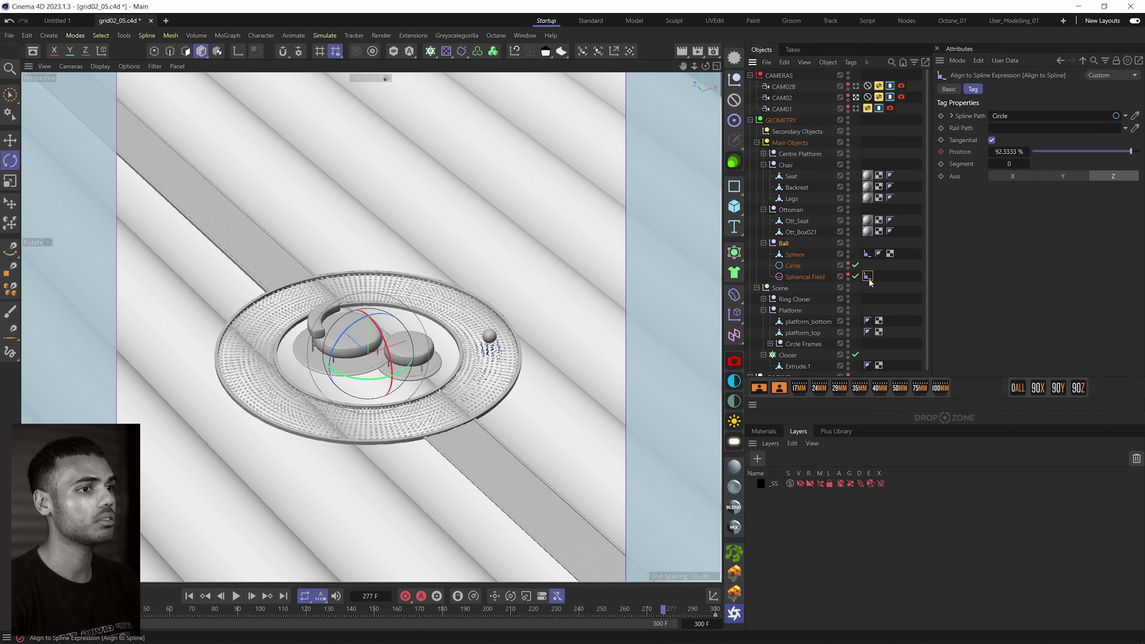
{"action": "left_click", "coordinate": [868, 285]}
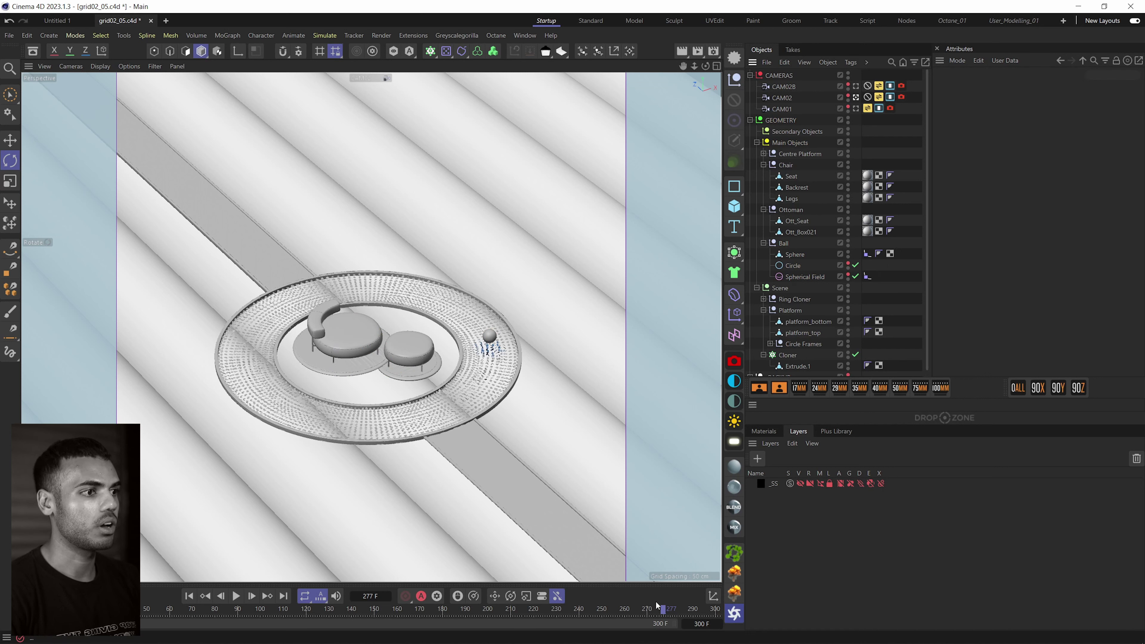
Advance toward frame 299, then play the ball's animation and stop at frame 165.
{"action": "left_click_drag", "start_coordinate": [664, 612], "coordinate": [712, 610]}
{"action": "left_click", "coordinate": [236, 596]}
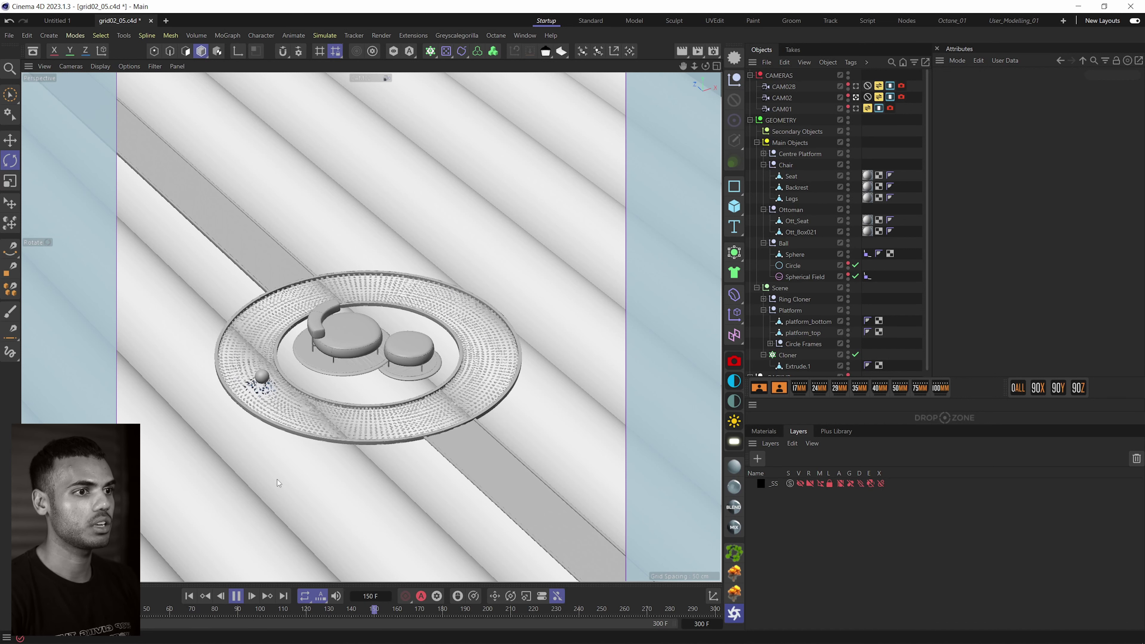
{"action": "left_click", "coordinate": [242, 601]}
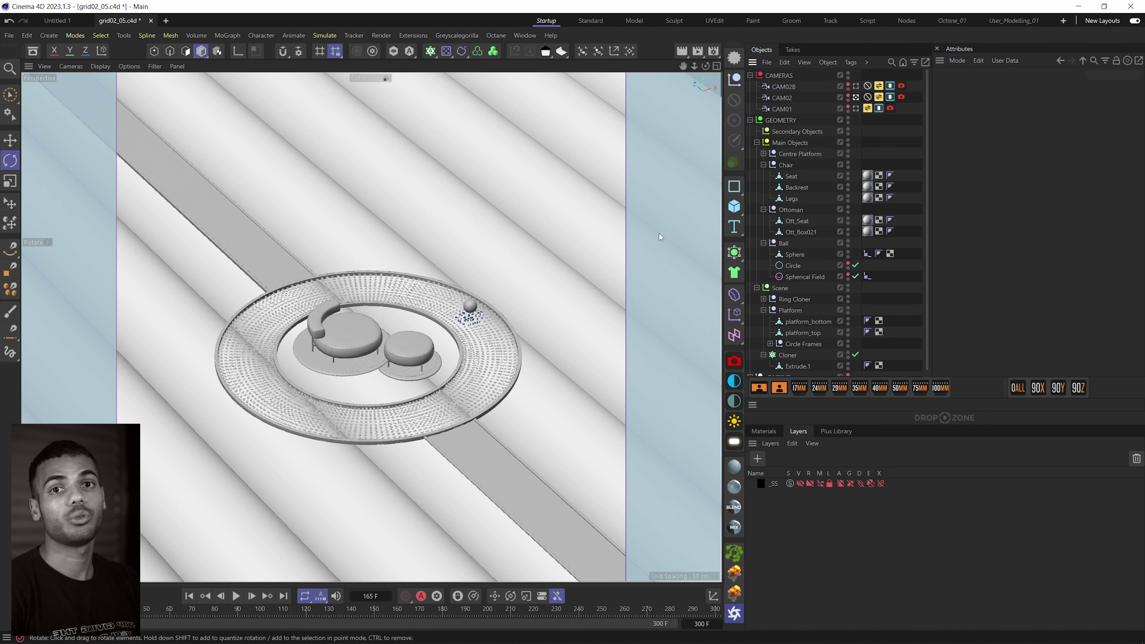
Start Save Project for Cineware into the ue5/cineware folder, then cancel without saving.
{"action": "left_click", "coordinate": [9, 35]}
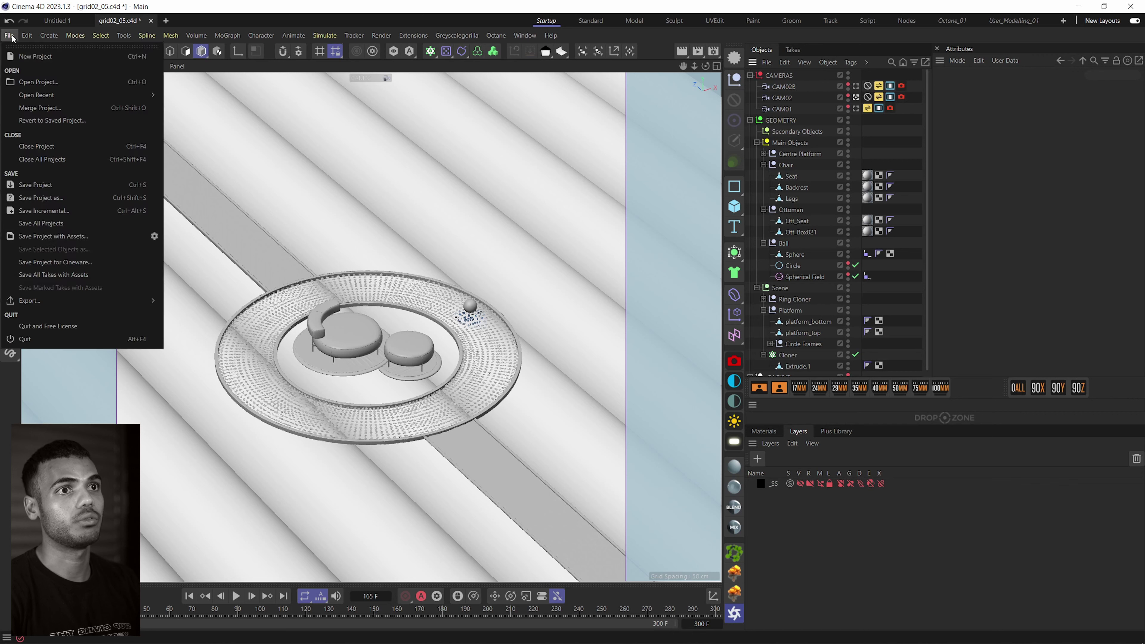
{"action": "left_click", "coordinate": [68, 260]}
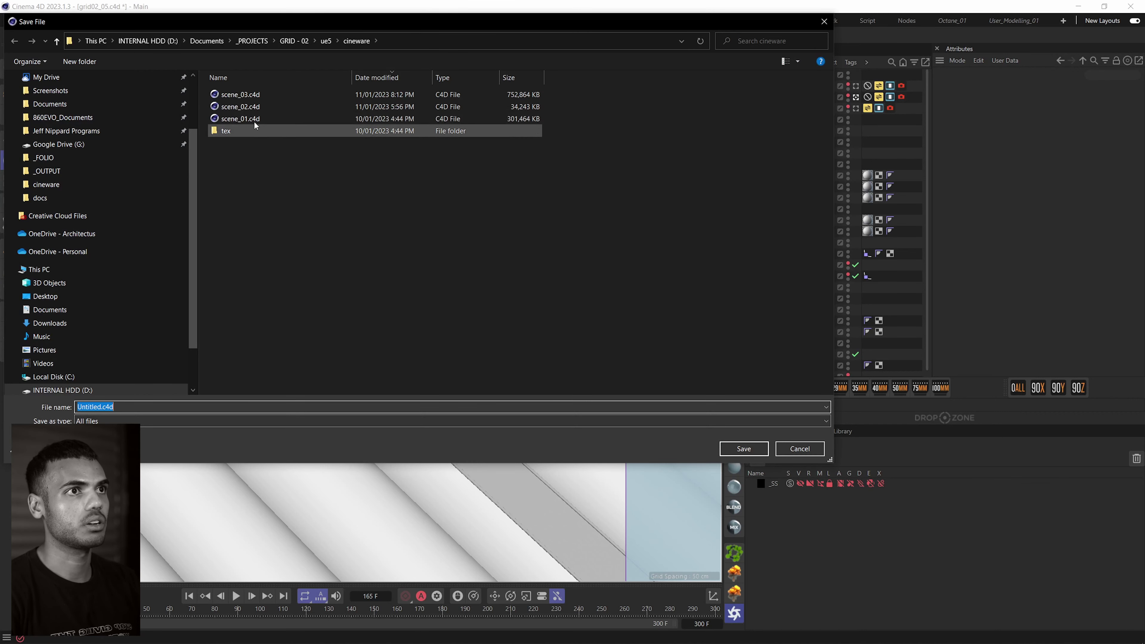
{"action": "left_click", "coordinate": [800, 448]}
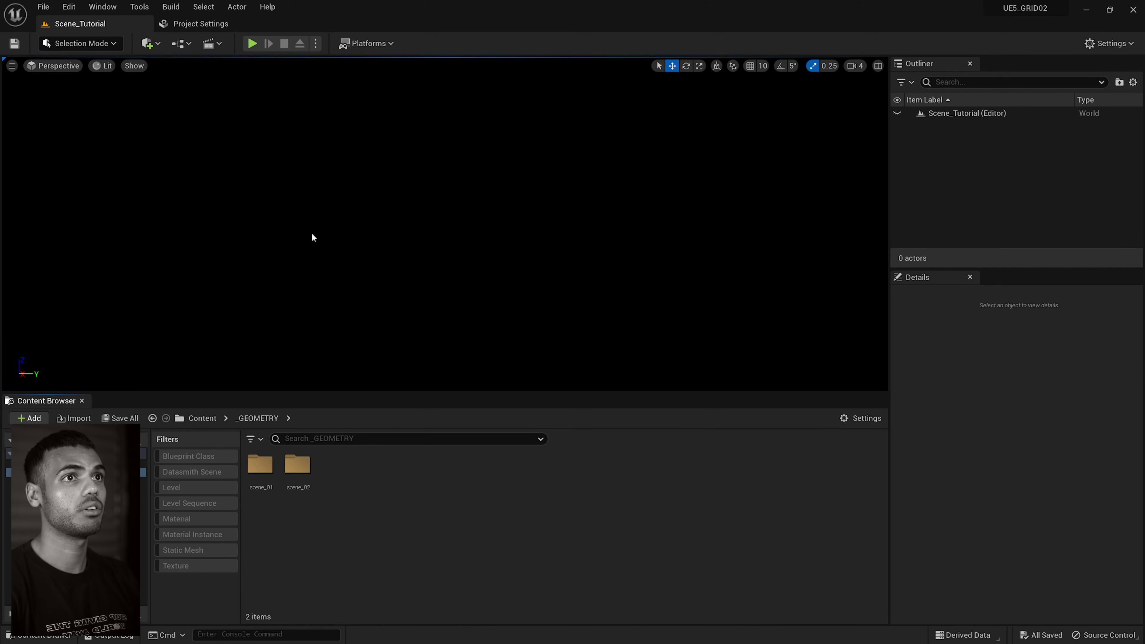
{"action": "left_click", "coordinate": [69, 6]}
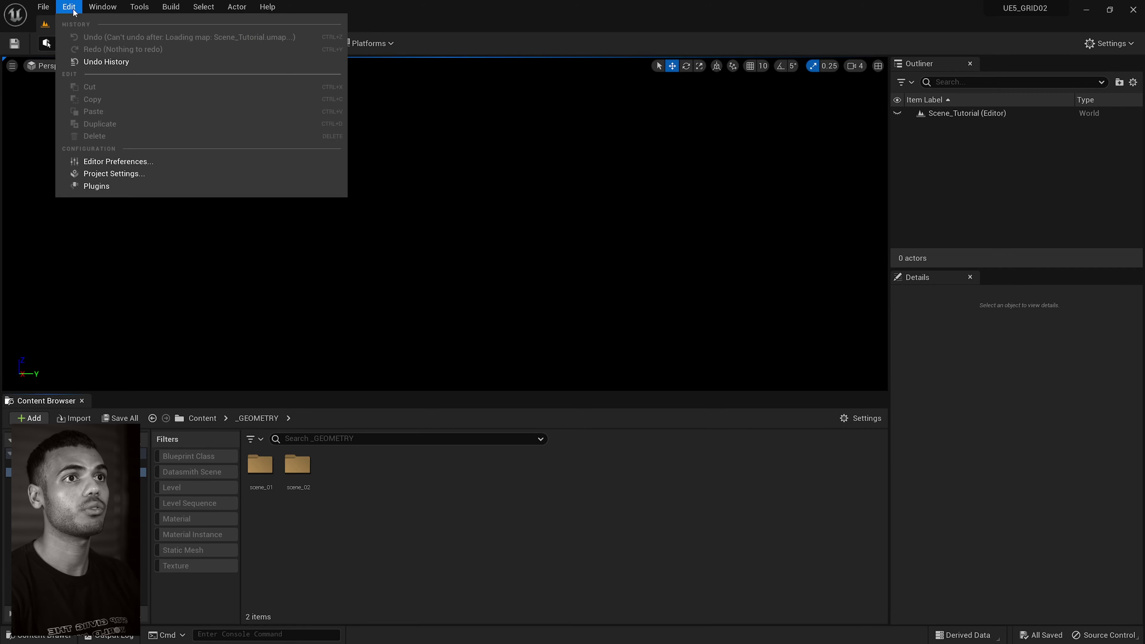
{"action": "left_click", "coordinate": [142, 184]}
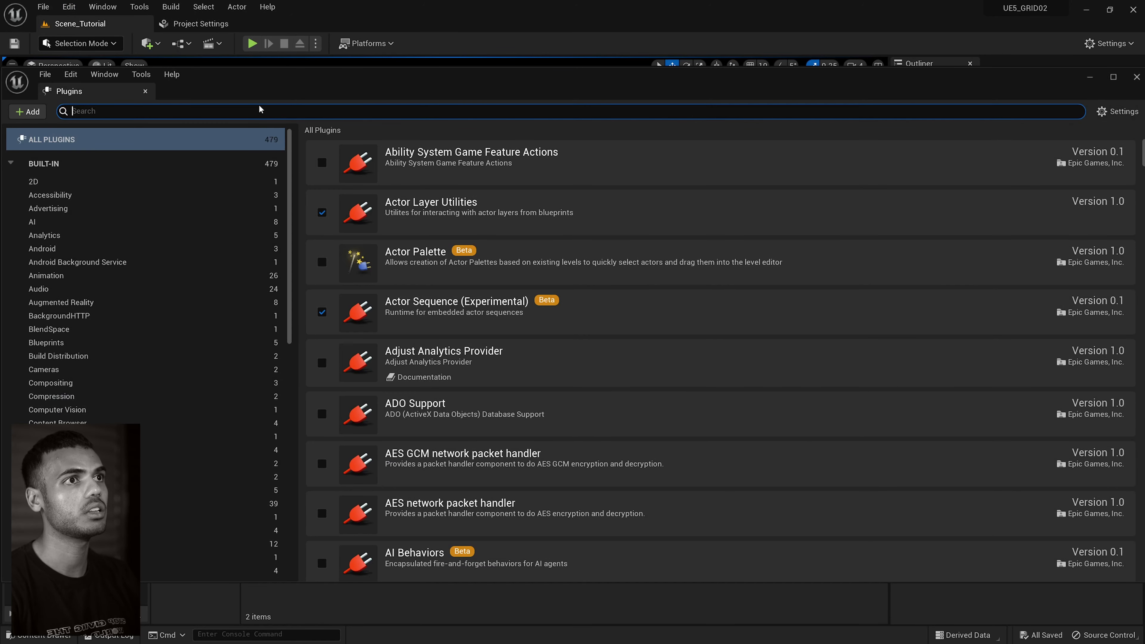
{"action": "type", "text": "cinew"}
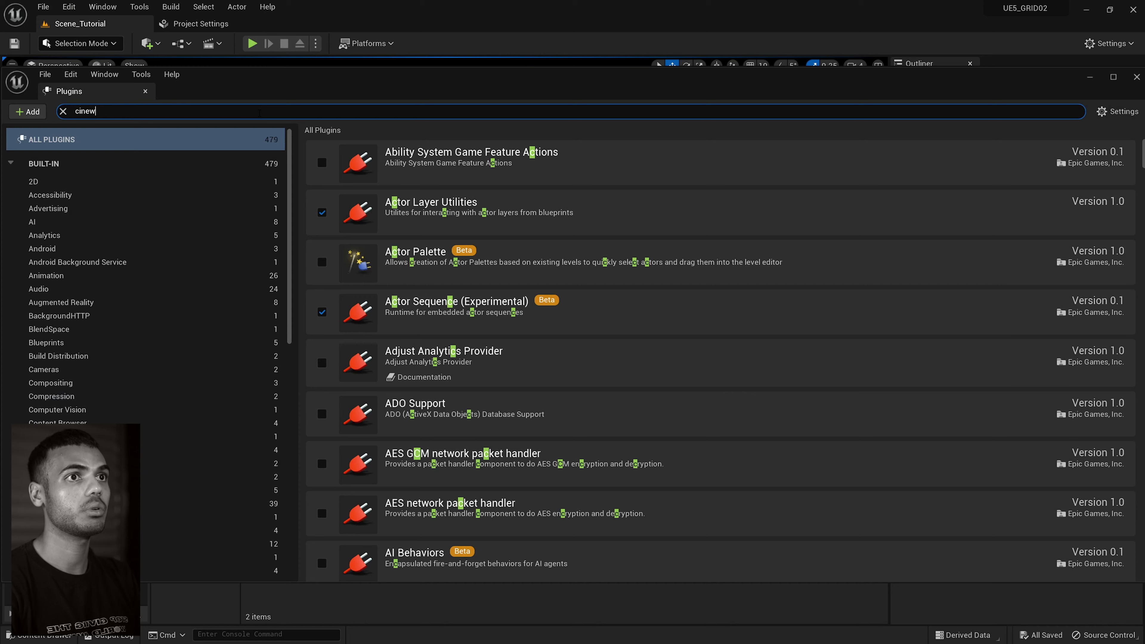
{"action": "type", "text": "a"}
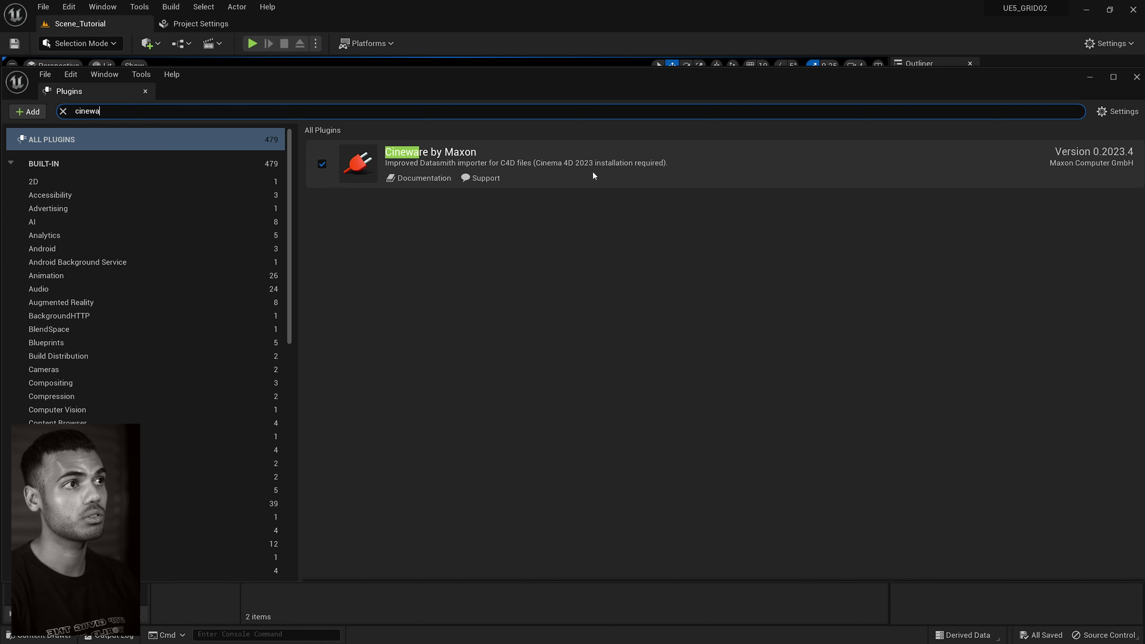
{"action": "mouse_move", "coordinate": [1023, 14]}
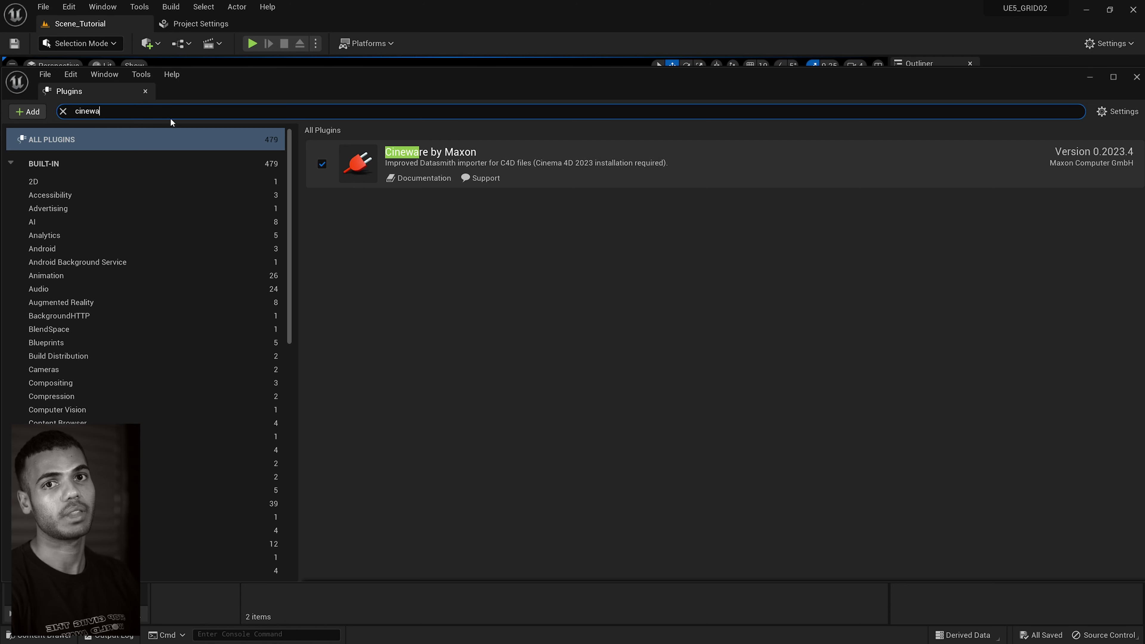
{"action": "left_click", "coordinate": [145, 91]}
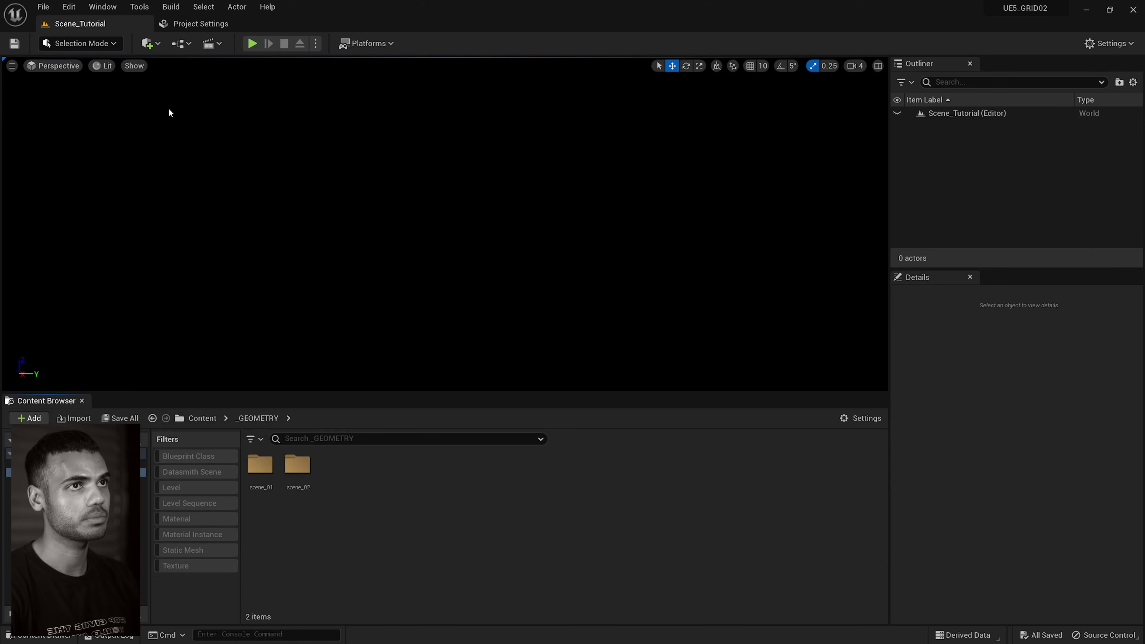
Start a Datasmith import of scene_03.c4d into the _GEOMETRY folder.
{"action": "left_click", "coordinate": [152, 43]}
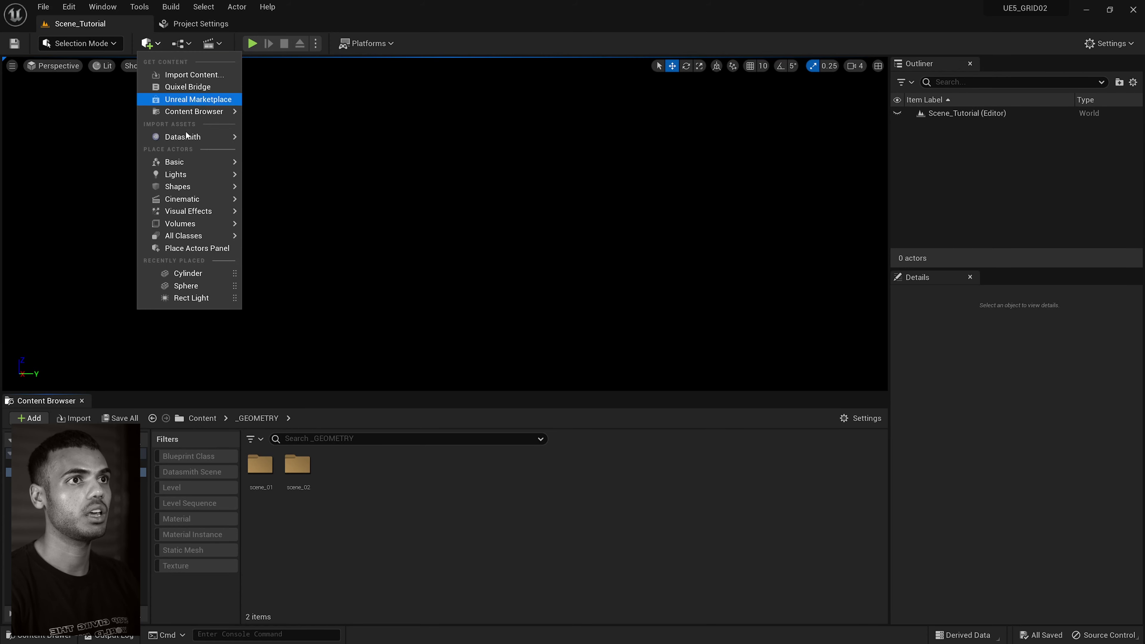
{"action": "mouse_move", "coordinate": [194, 138]}
{"action": "left_click", "coordinate": [272, 154]}
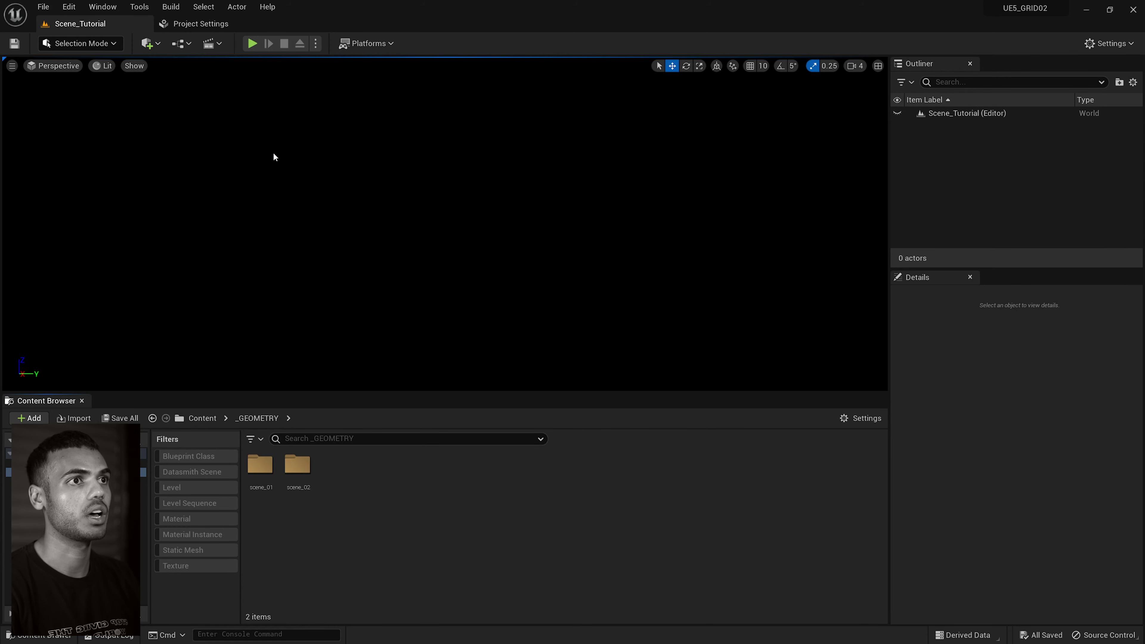
{"action": "double_click", "coordinate": [227, 80]}
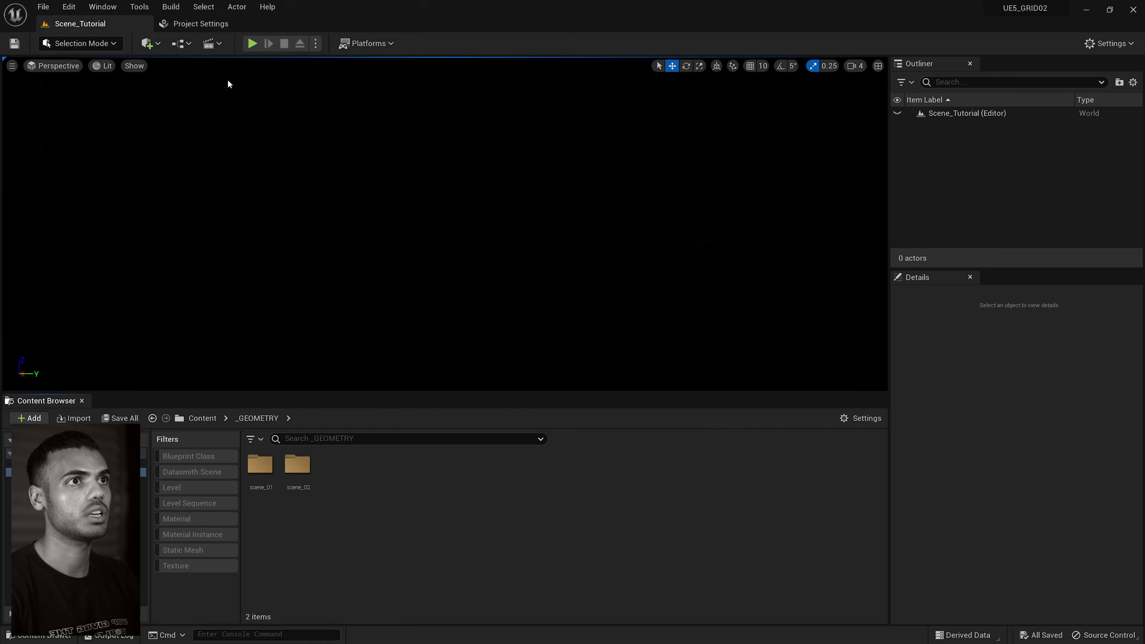
{"action": "double_click", "coordinate": [523, 258]}
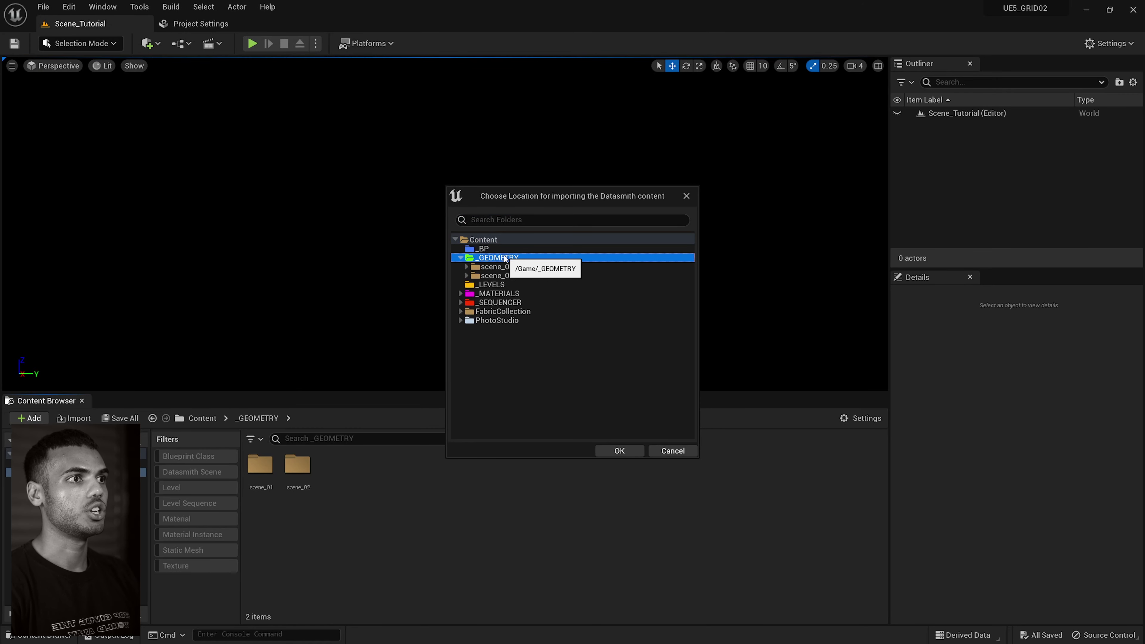
{"action": "left_click", "coordinate": [623, 452]}
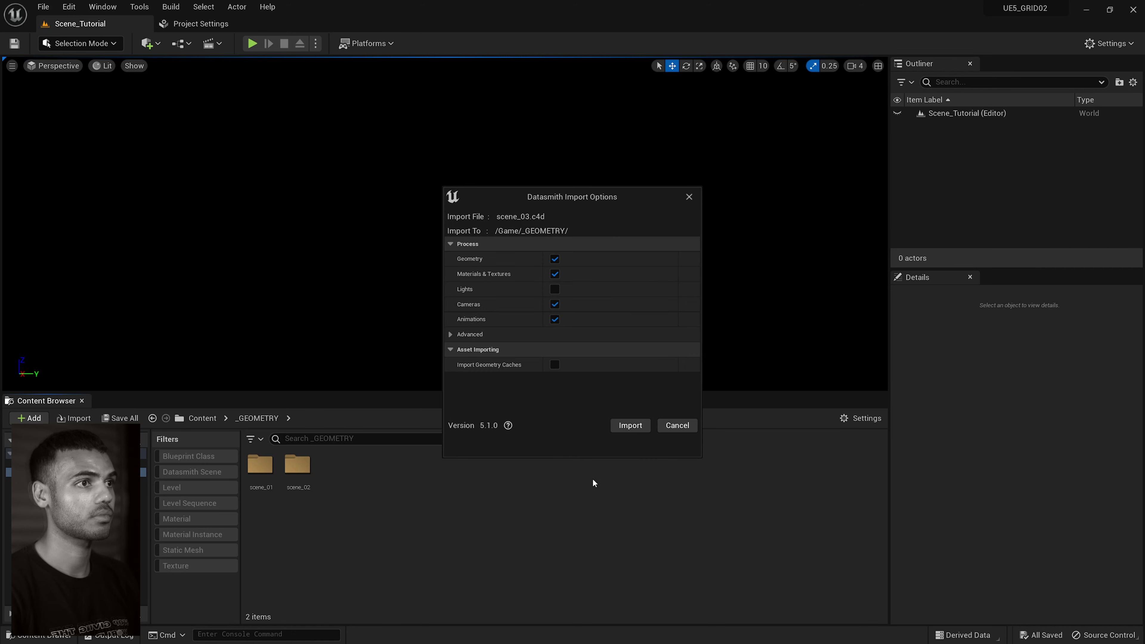
Import with only geometry, cameras and animations, skipping materials and lights.
{"action": "left_click", "coordinate": [469, 334]}
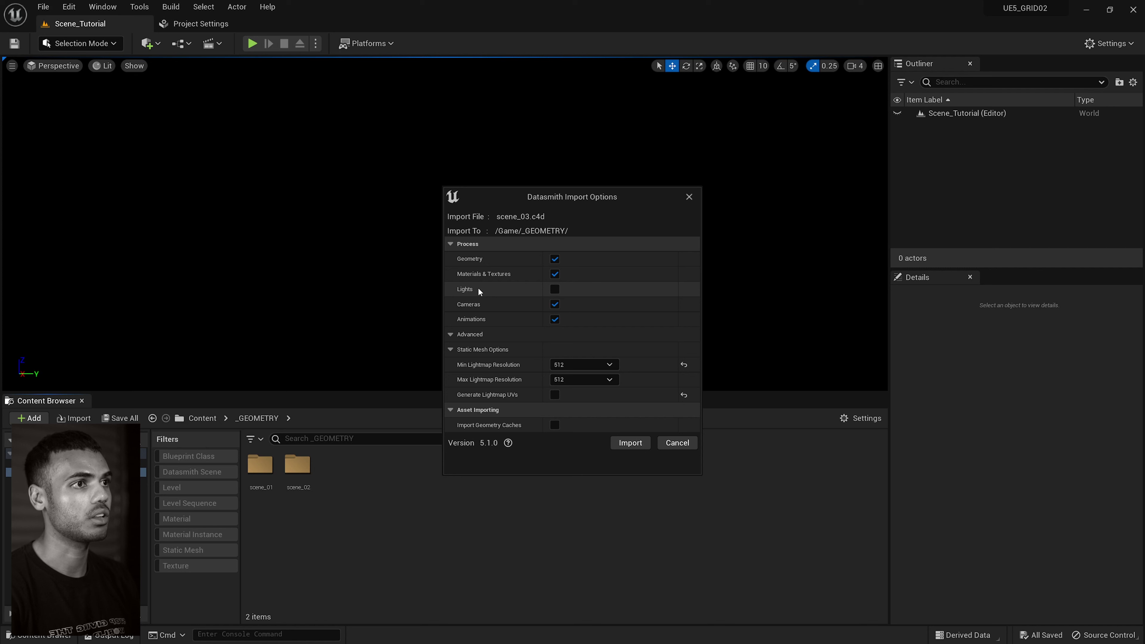
{"action": "left_click", "coordinate": [554, 274]}
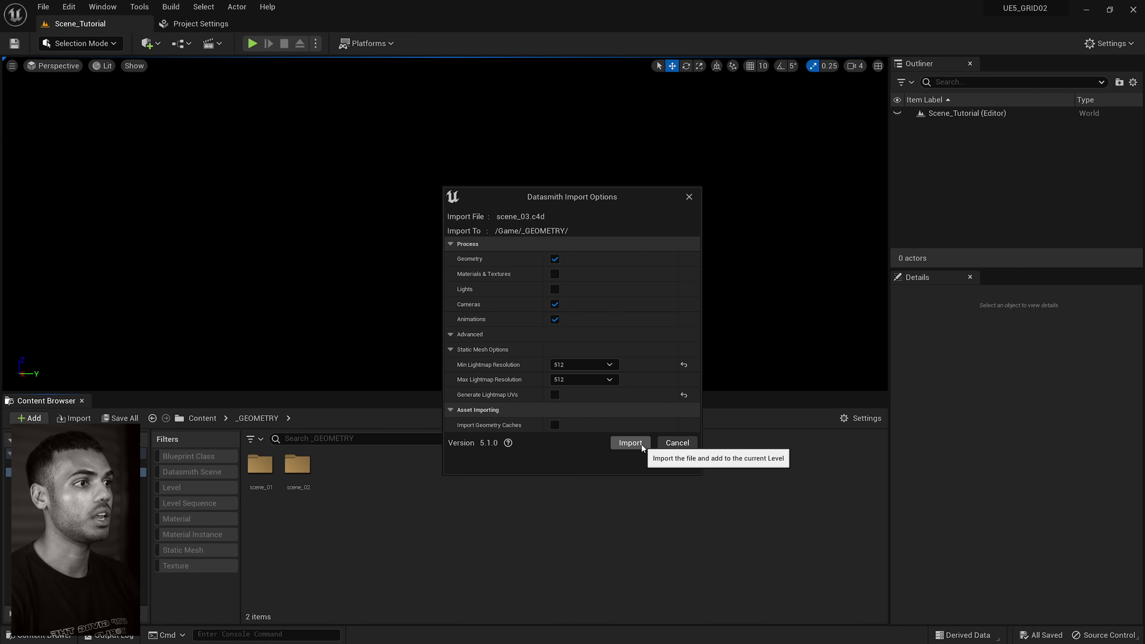
{"action": "left_click", "coordinate": [630, 443]}
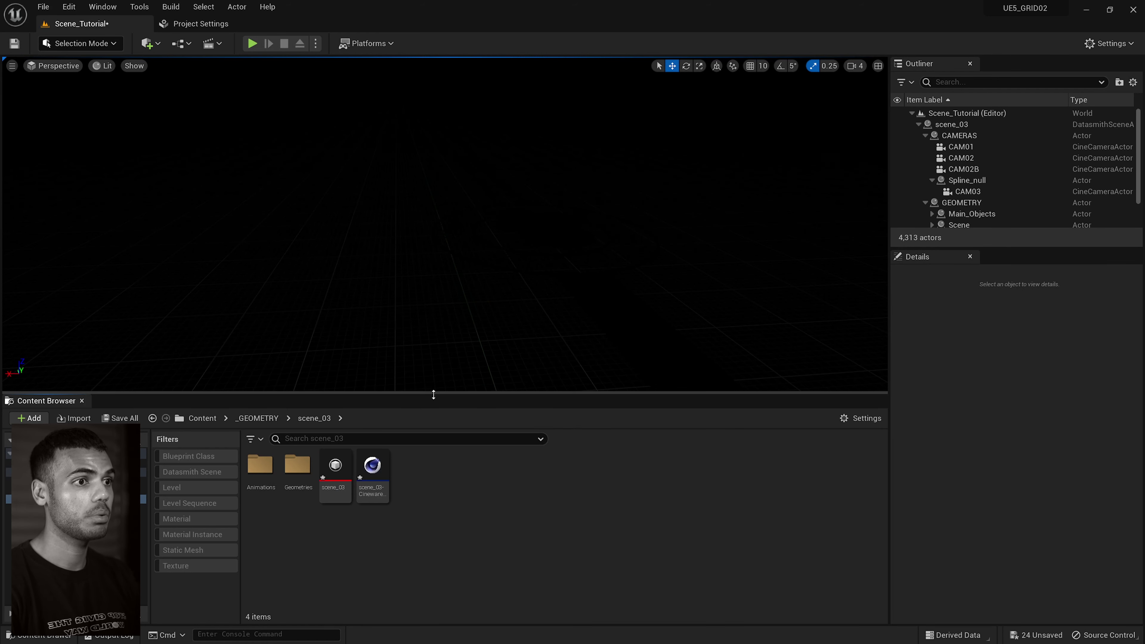
Enlarge the viewport and switch it to Unlit view mode.
{"action": "left_click_drag", "start_coordinate": [433, 394], "coordinate": [434, 479]}
{"action": "left_click", "coordinate": [103, 66]}
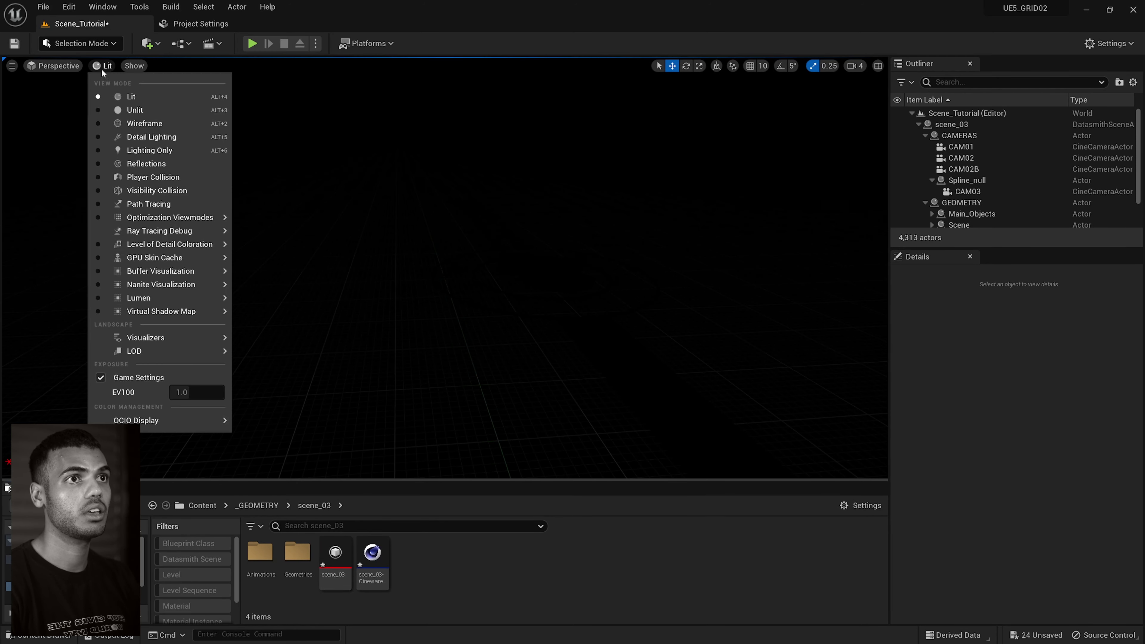
{"action": "left_click", "coordinate": [151, 110]}
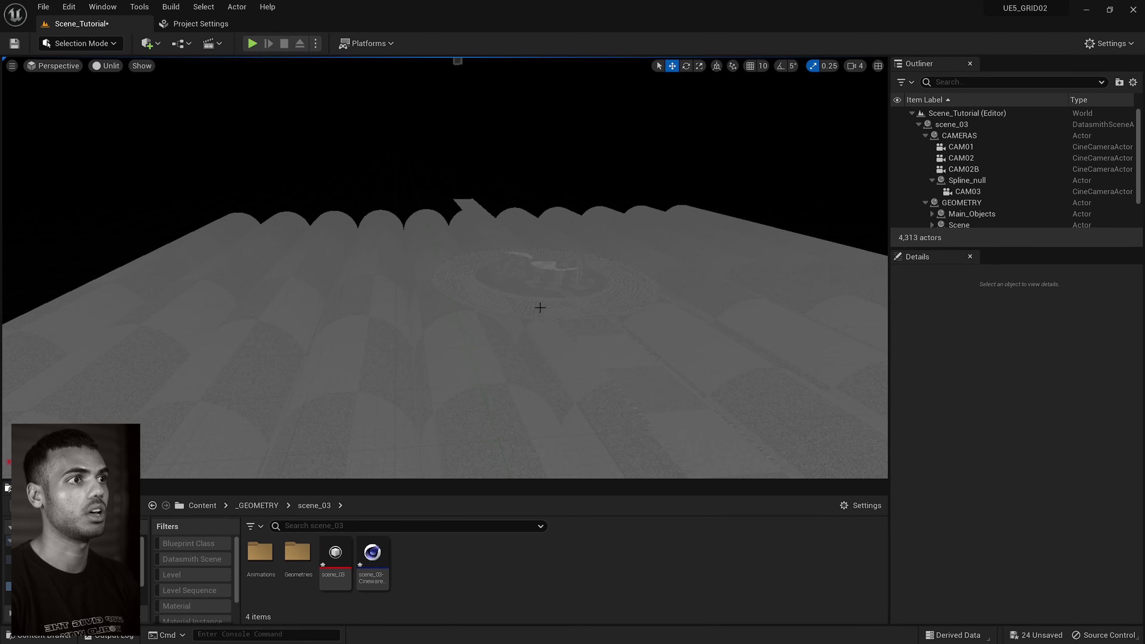
{"action": "right_click_drag", "start_coordinate": [539, 307], "coordinate": [585, 298]}
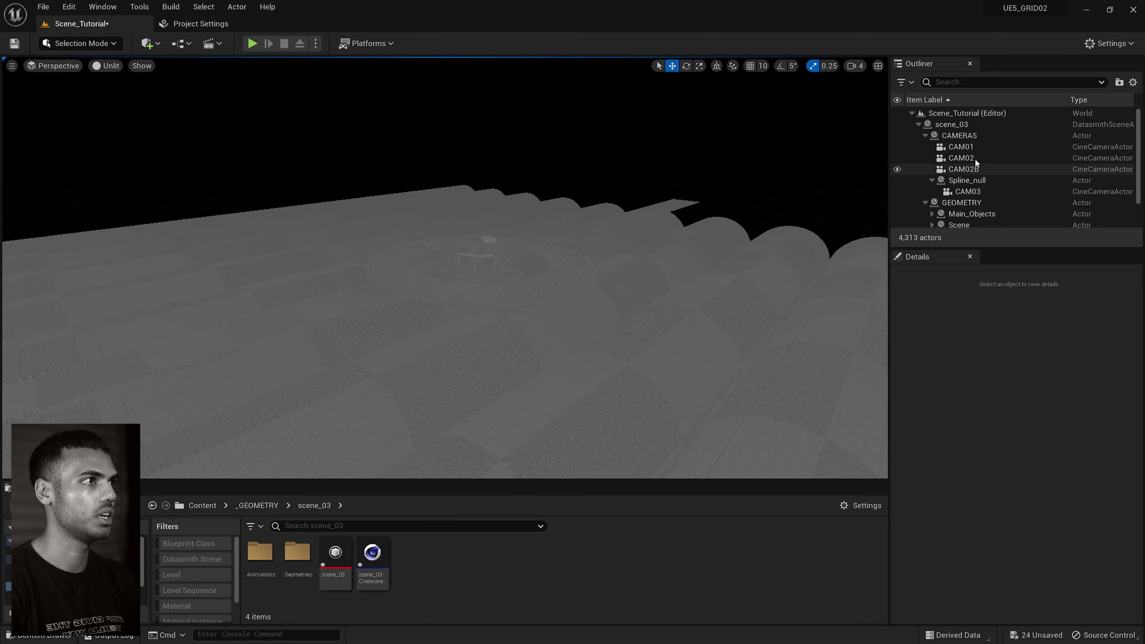
Expand Scene and Main_Objects in the Outliner and open the Geometries folder.
{"action": "left_click_drag", "start_coordinate": [955, 249], "coordinate": [955, 388]}
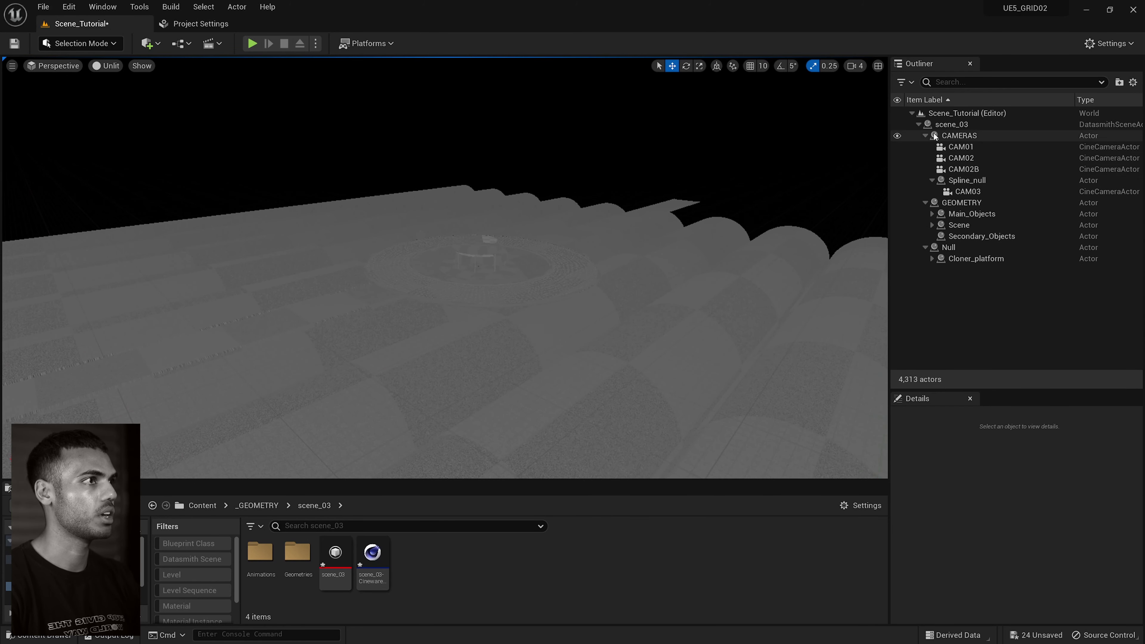
{"action": "left_click", "coordinate": [932, 224]}
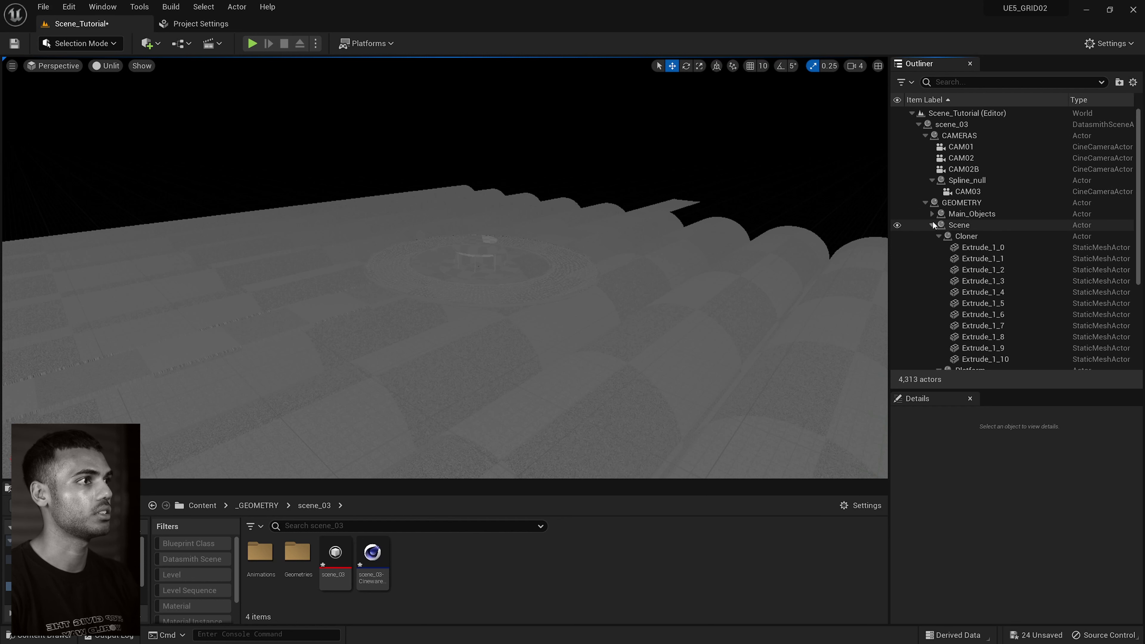
{"action": "left_click", "coordinate": [931, 214]}
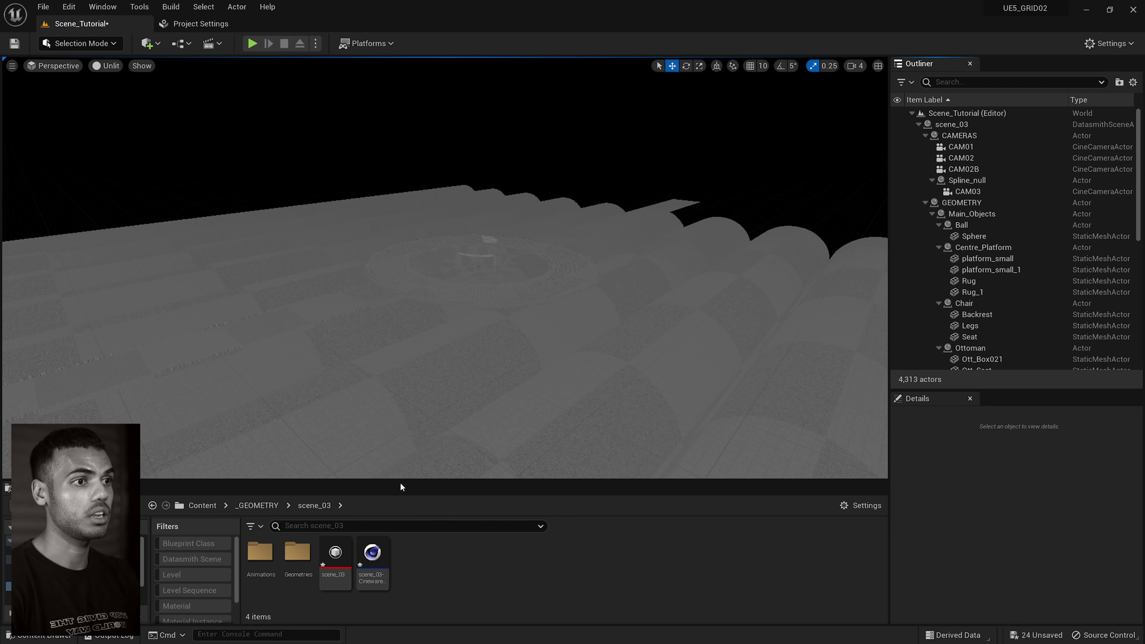
{"action": "right_click_drag", "start_coordinate": [393, 475], "coordinate": [408, 467]}
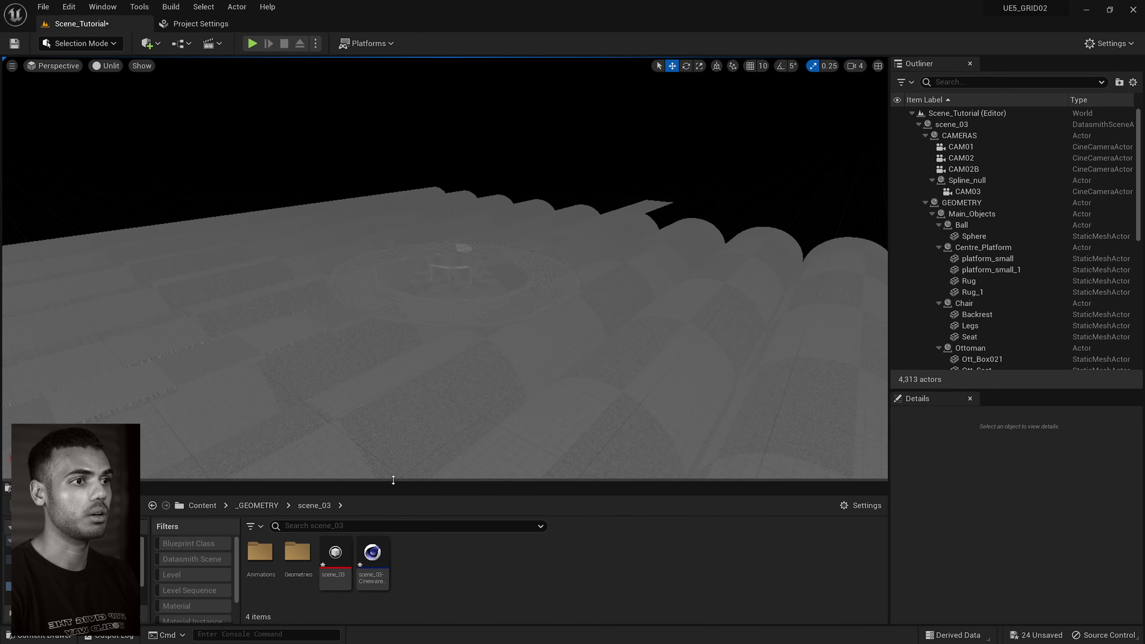
{"action": "left_click_drag", "start_coordinate": [393, 479], "coordinate": [398, 367]}
{"action": "double_click", "coordinate": [294, 446]}
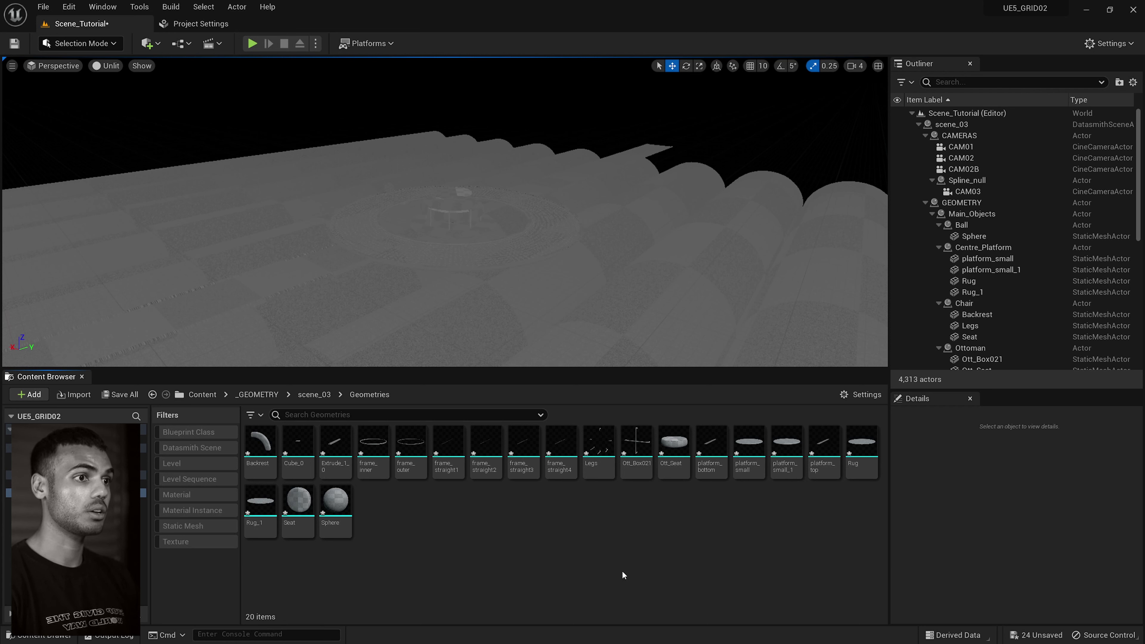
Select the Cube_0 mesh and scroll the Outliner through the Cloner_platform cubes.
{"action": "left_click", "coordinate": [297, 451]}
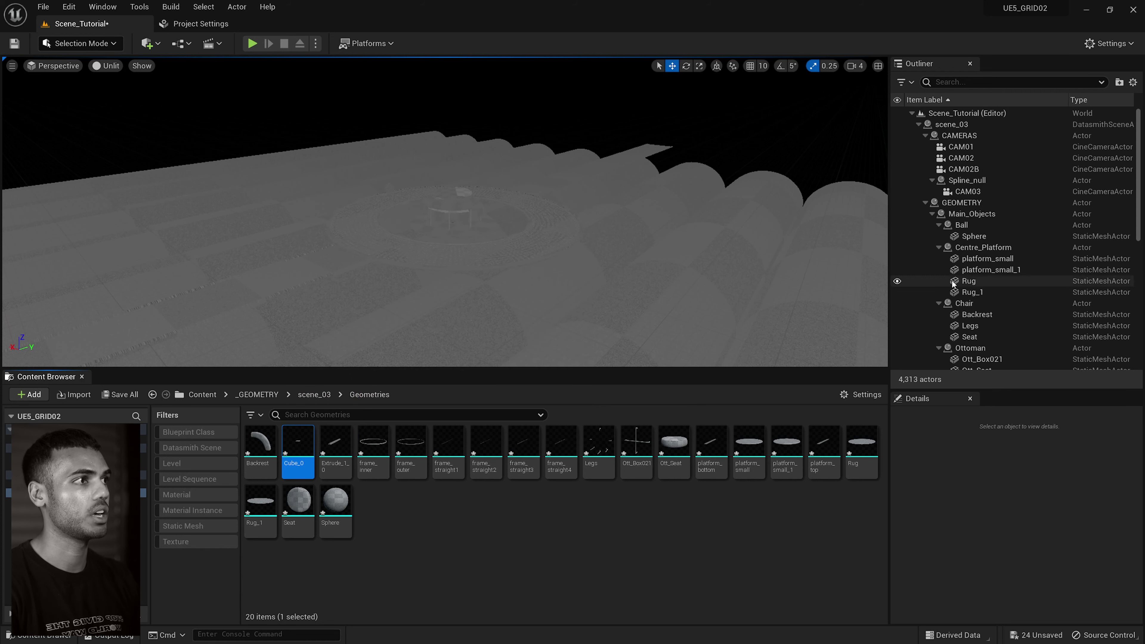
{"action": "scroll", "coordinate": [971, 227], "scroll_direction": "down", "scroll_amount": 5}
{"action": "scroll", "coordinate": [971, 228], "scroll_direction": "down", "scroll_amount": 6}
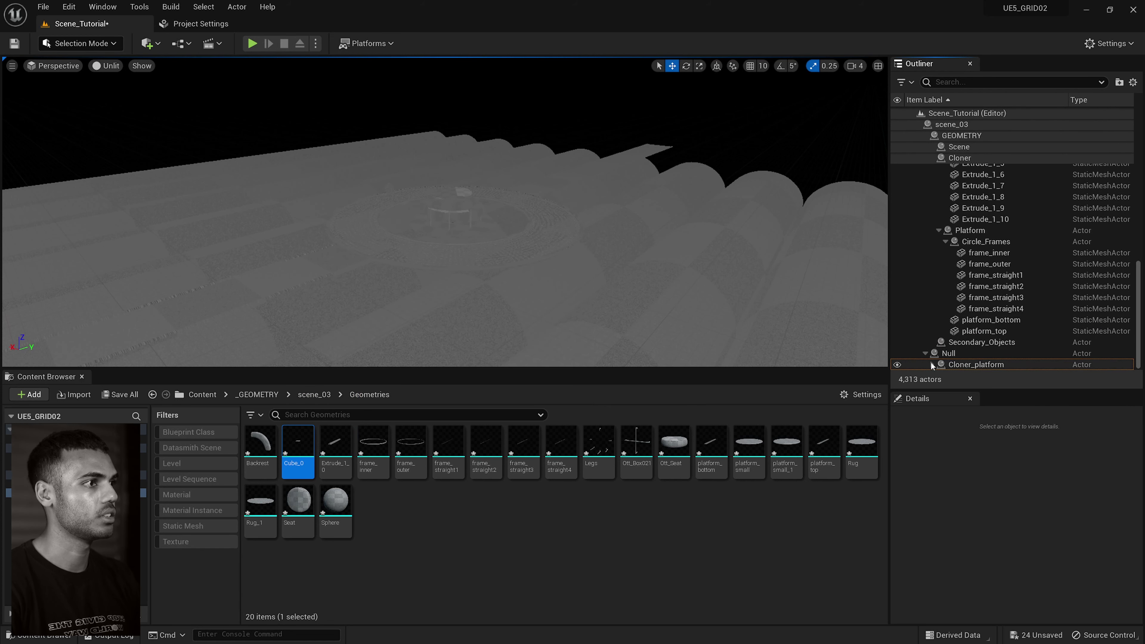
{"action": "scroll", "coordinate": [966, 299], "scroll_direction": "down", "scroll_amount": 5}
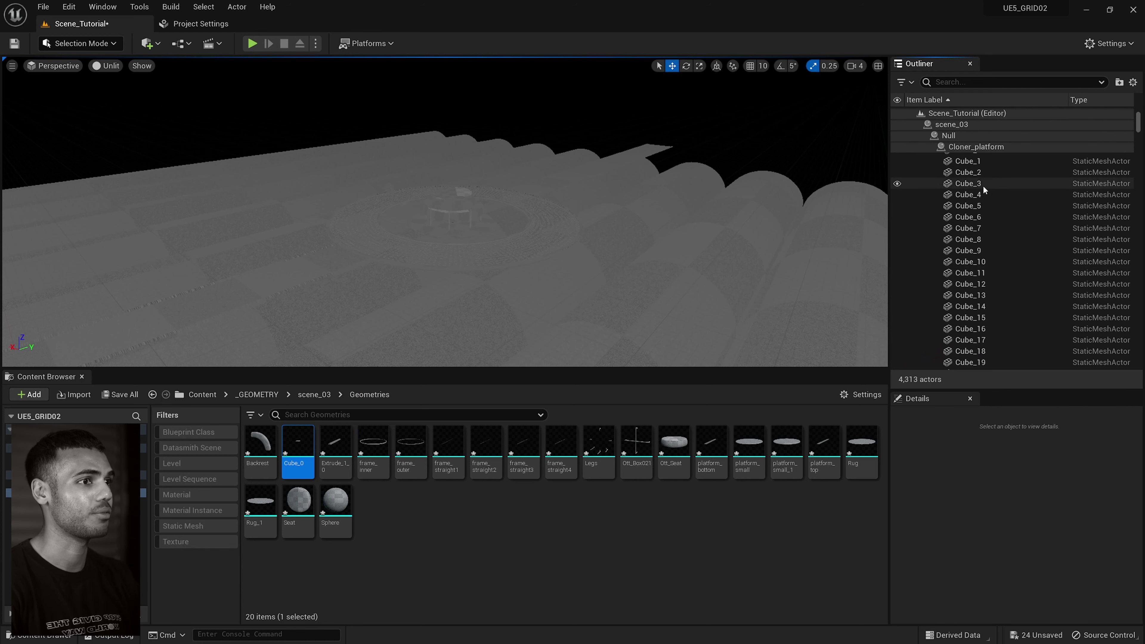
{"action": "scroll", "coordinate": [982, 185], "scroll_direction": "up", "scroll_amount": 8}
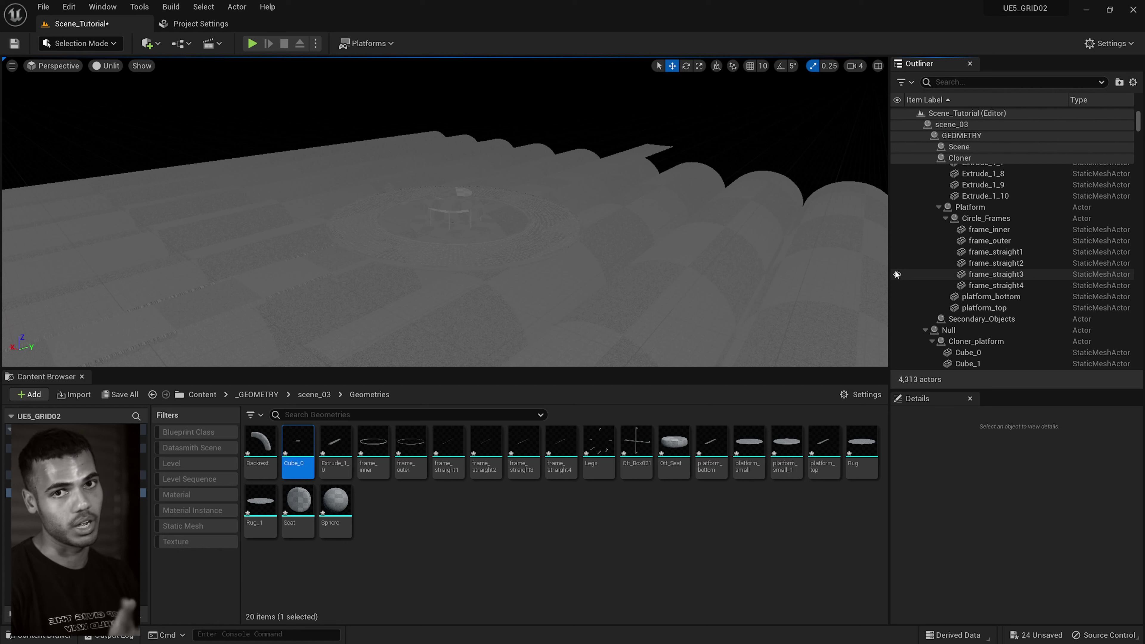
Collapse the Scene group, go back to scene_03 and open its Animations folder.
{"action": "left_click", "coordinate": [973, 159]}
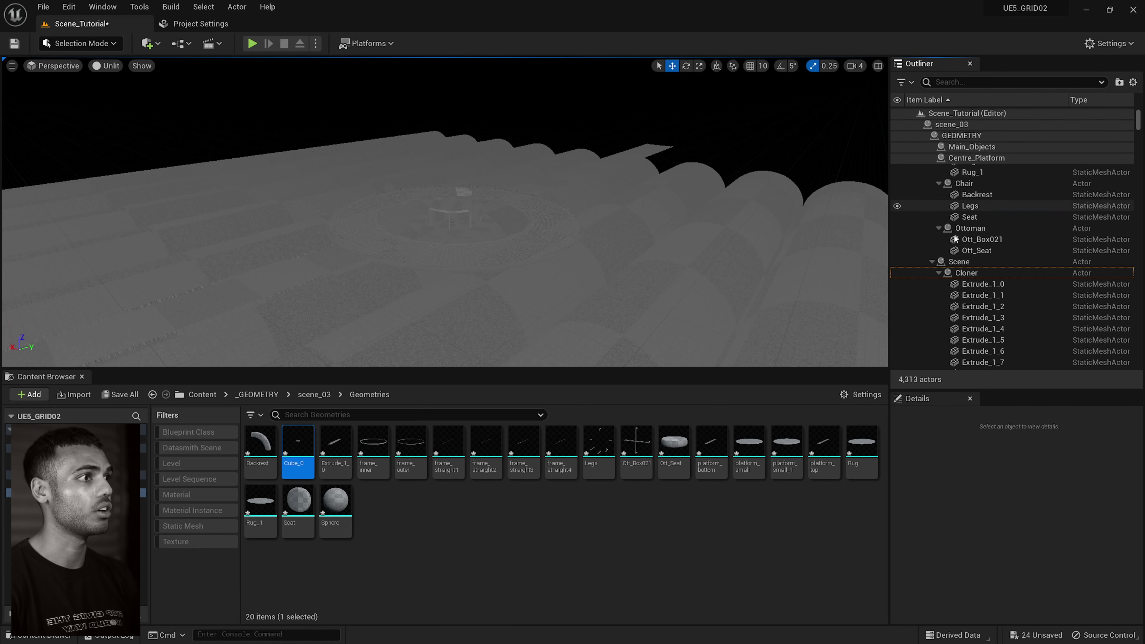
{"action": "left_click", "coordinate": [931, 262]}
{"action": "left_click", "coordinate": [318, 396]}
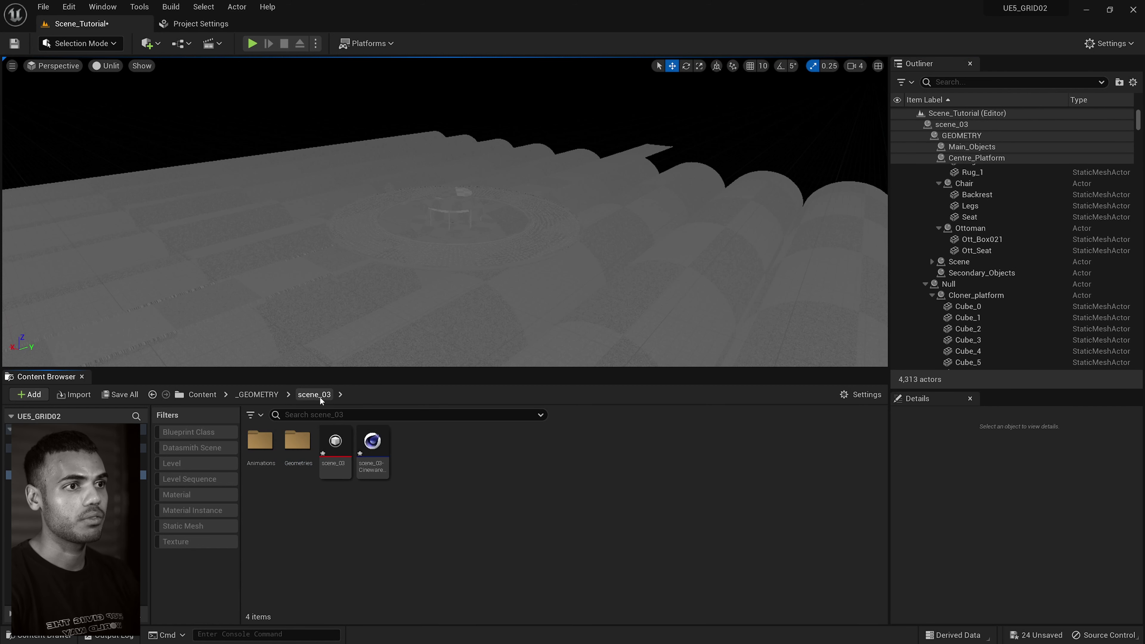
{"action": "double_click", "coordinate": [259, 441]}
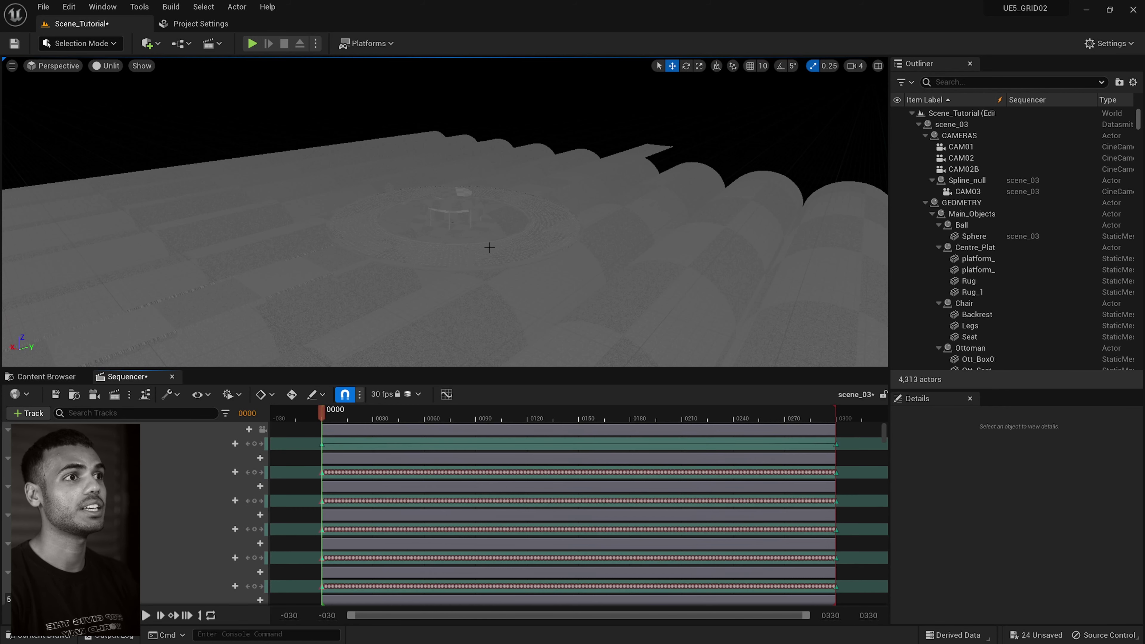
Fly closer to the central platform and place a Rect Light in the scene.
{"action": "right_click_drag", "start_coordinate": [488, 248], "coordinate": [545, 237]}
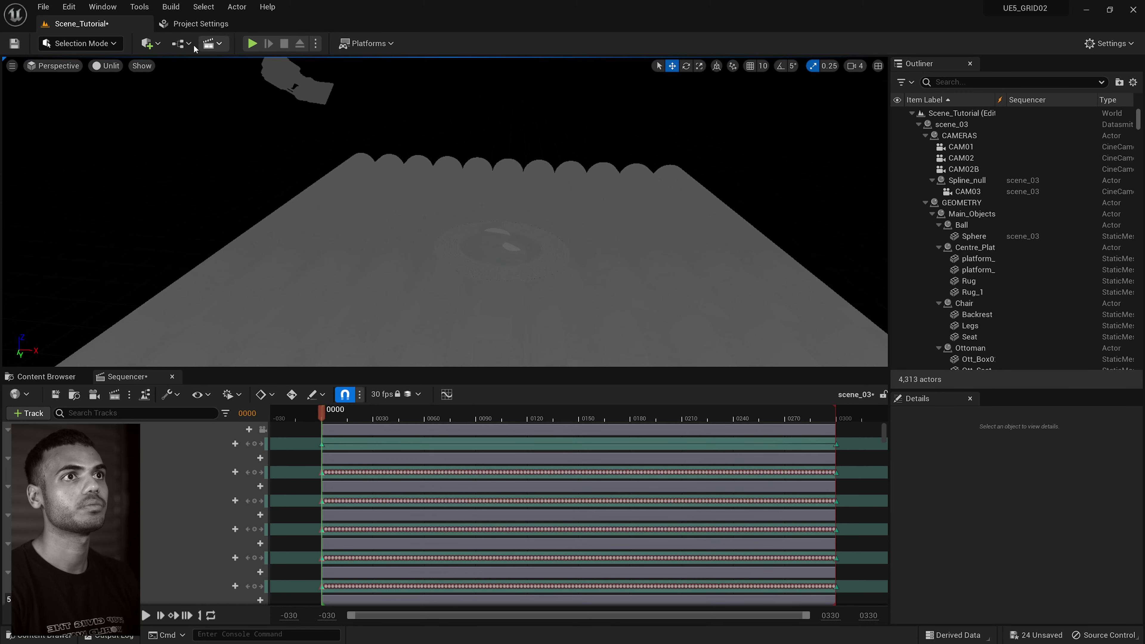
{"action": "left_click", "coordinate": [155, 47]}
{"action": "mouse_move", "coordinate": [181, 174]}
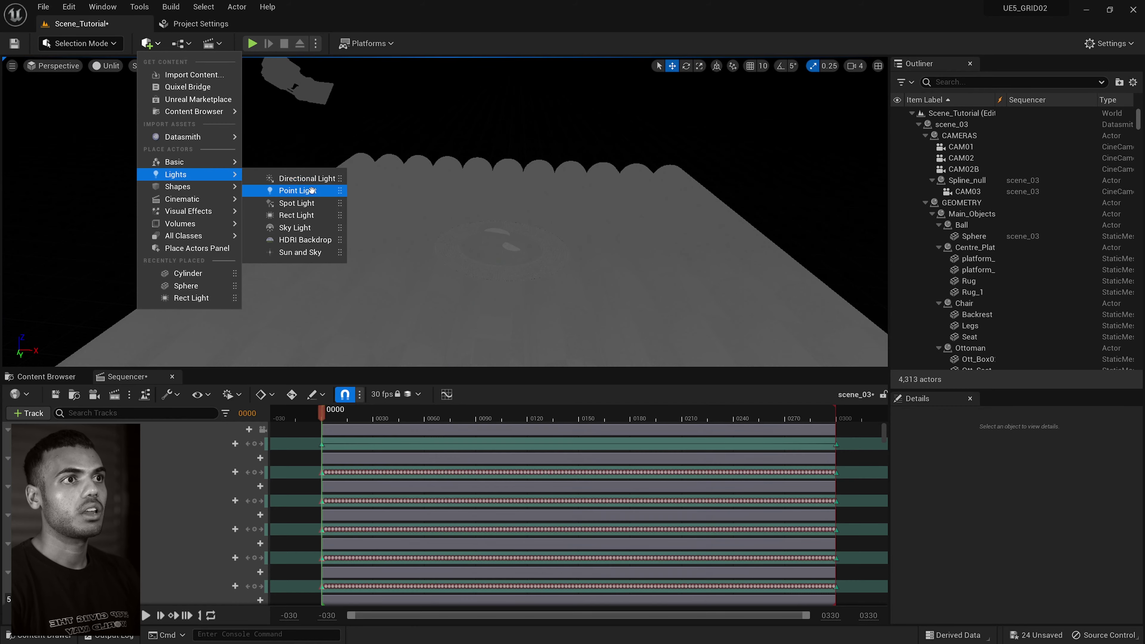
{"action": "left_click_drag", "start_coordinate": [302, 215], "coordinate": [498, 249]}
Switch the viewport to Lighting Only and play the scene_03 sequence.
{"action": "key", "text": "alt+6"}
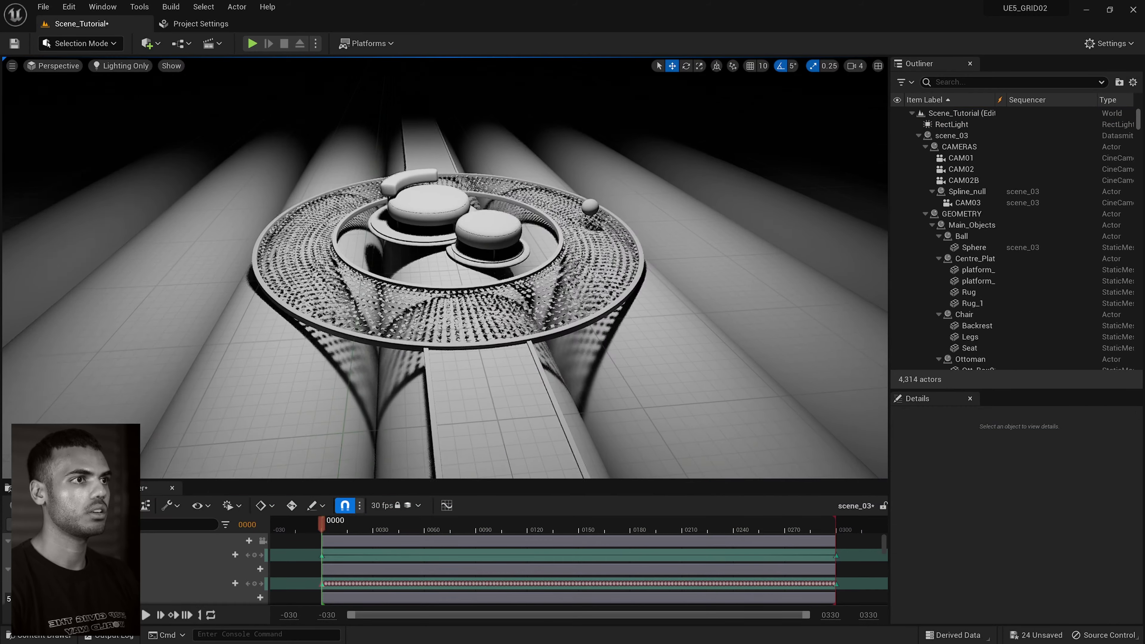
{"action": "right_click_drag", "start_coordinate": [508, 204], "coordinate": [508, 205]}
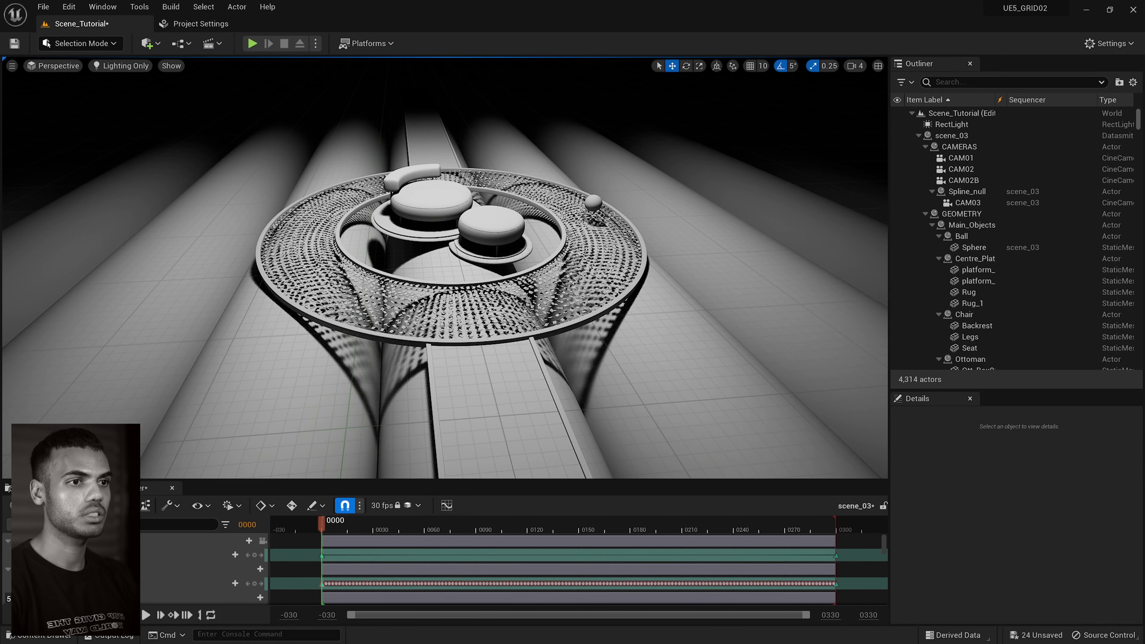
{"action": "left_click", "coordinate": [144, 615]}
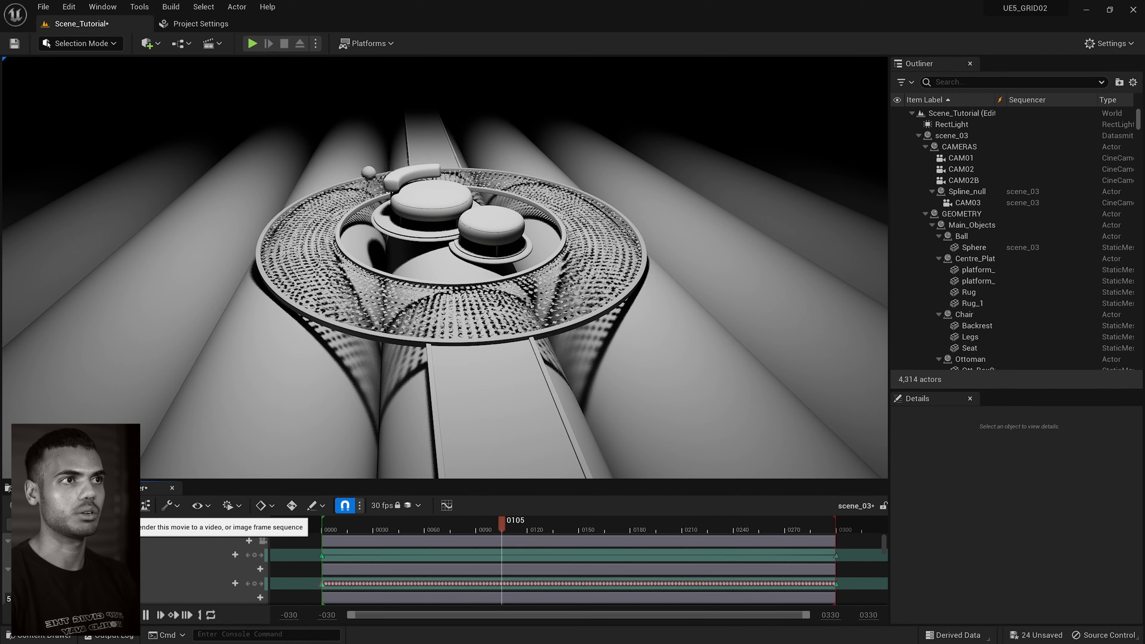
Stop playback at frame 170 and preview the view through CAM03 and CAM01.
{"action": "left_click", "coordinate": [147, 614]}
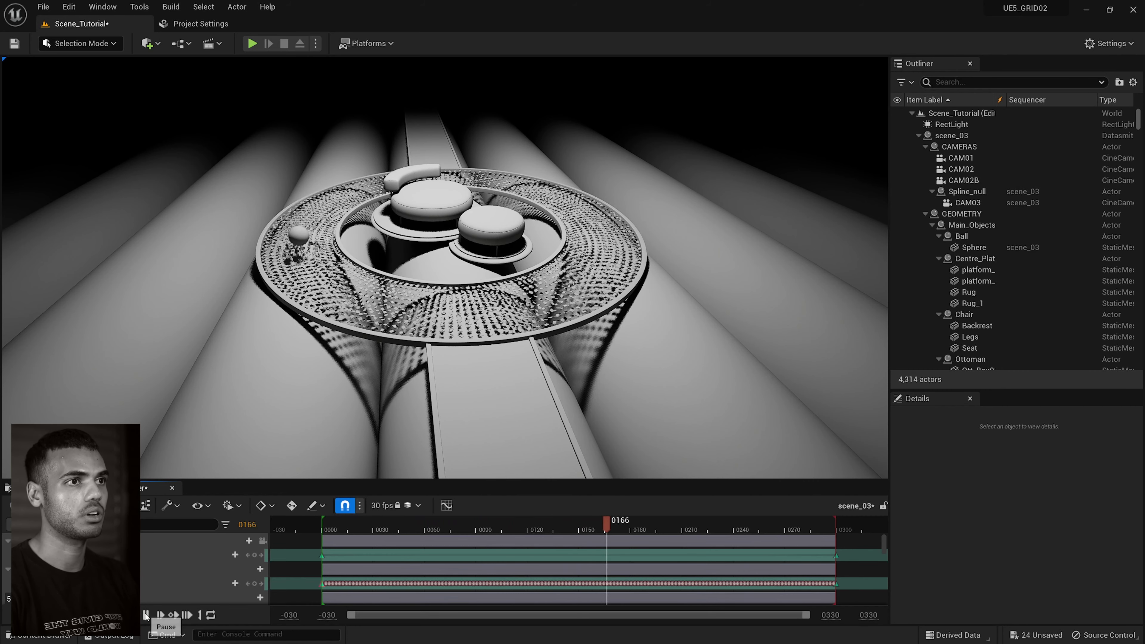
{"action": "left_click", "coordinate": [59, 66]}
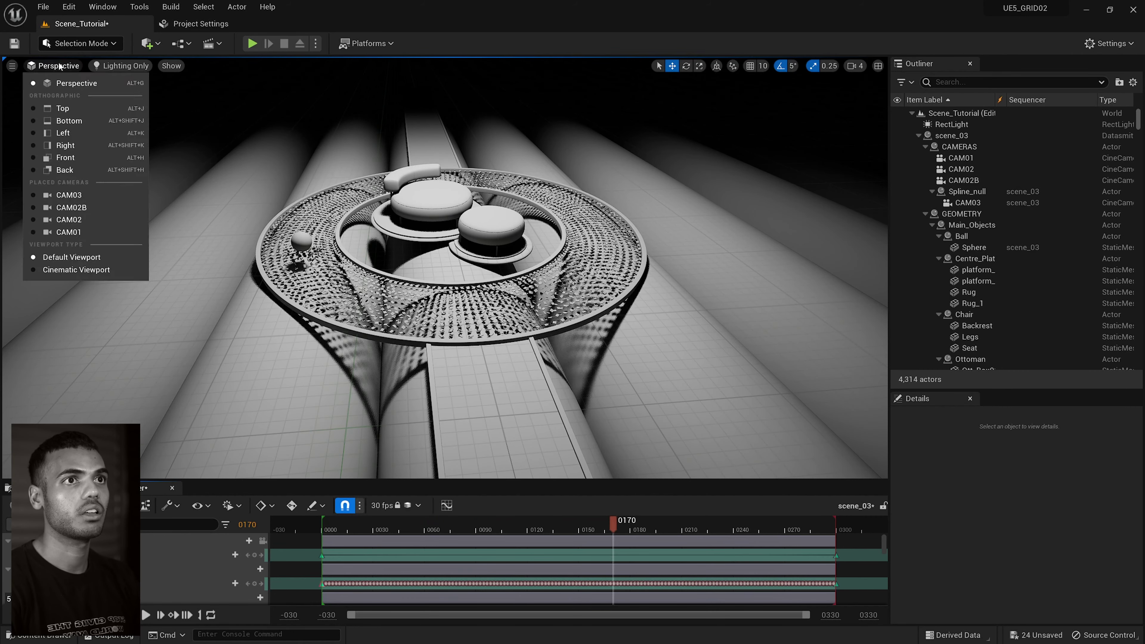
{"action": "left_click", "coordinate": [34, 196]}
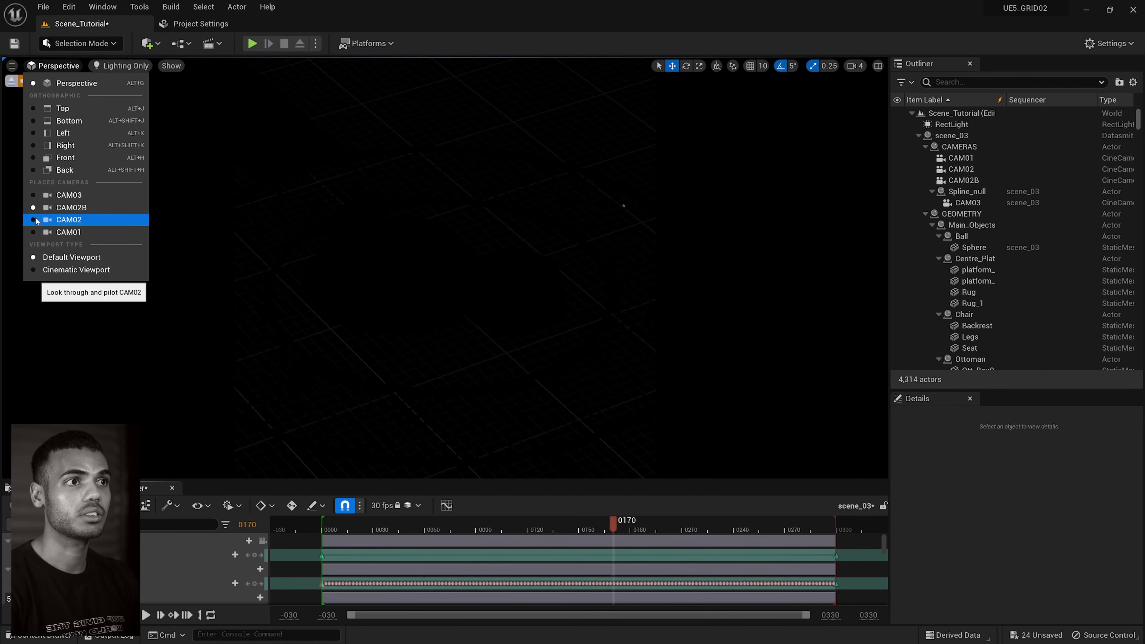
{"action": "left_click", "coordinate": [36, 231]}
{"action": "left_click", "coordinate": [36, 195]}
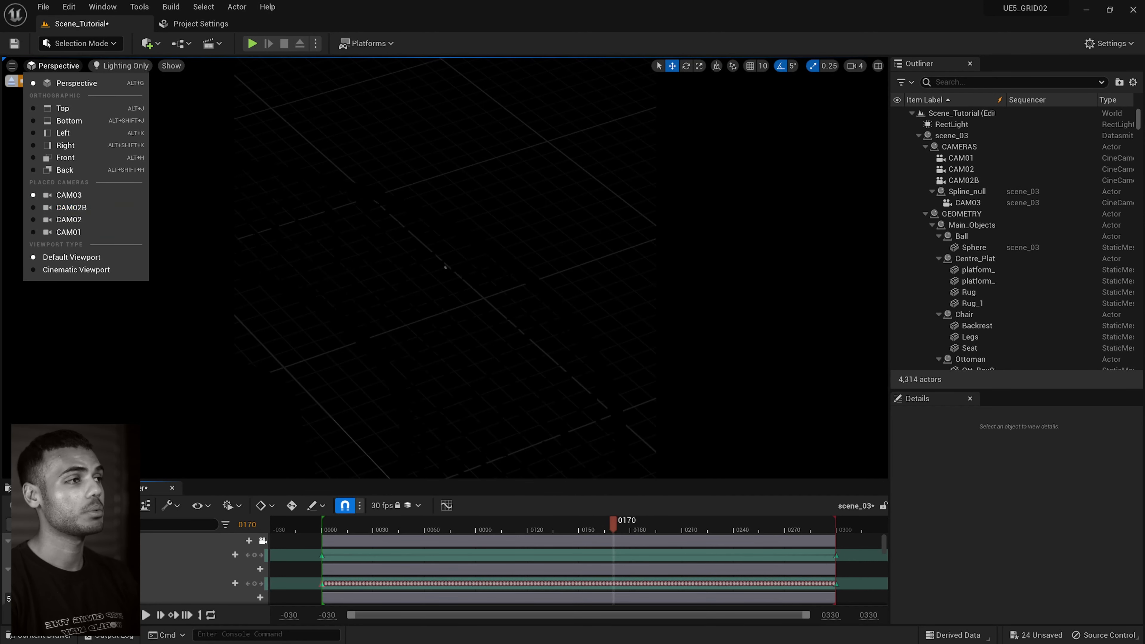
Reset Metering Mode on CAM01, CAM02, CAM02B and CAM03 to automatic exposure.
{"action": "left_click", "coordinate": [960, 158]}
{"action": "left_click", "coordinate": [961, 169], "text": "ctrl"}
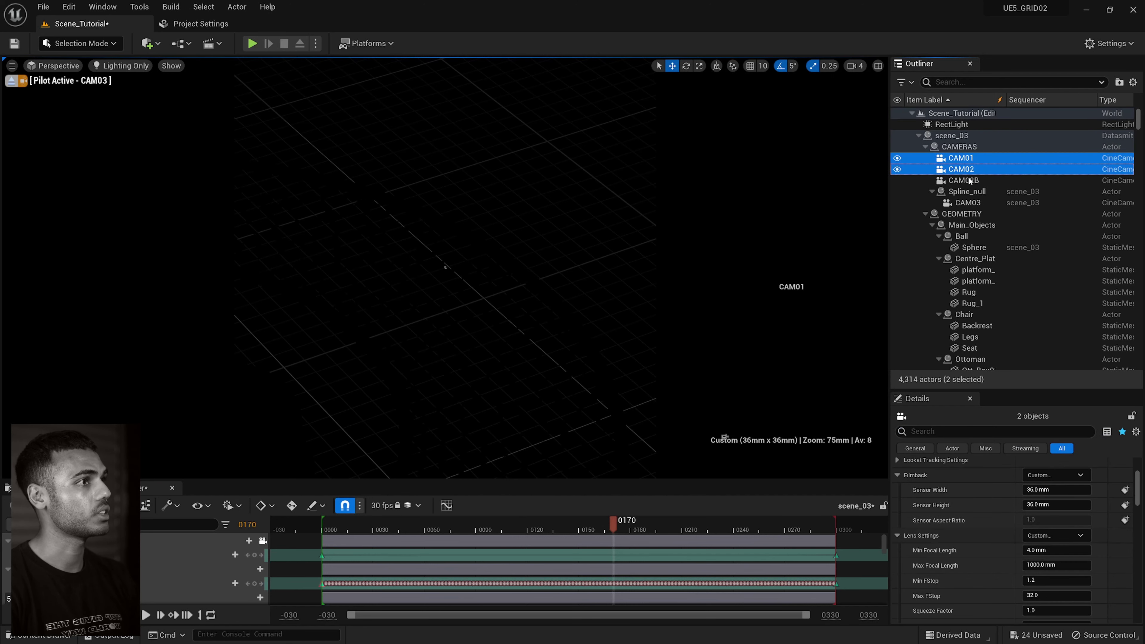
{"action": "left_click", "coordinate": [969, 180], "text": "ctrl"}
{"action": "left_click", "coordinate": [966, 203], "text": "ctrl"}
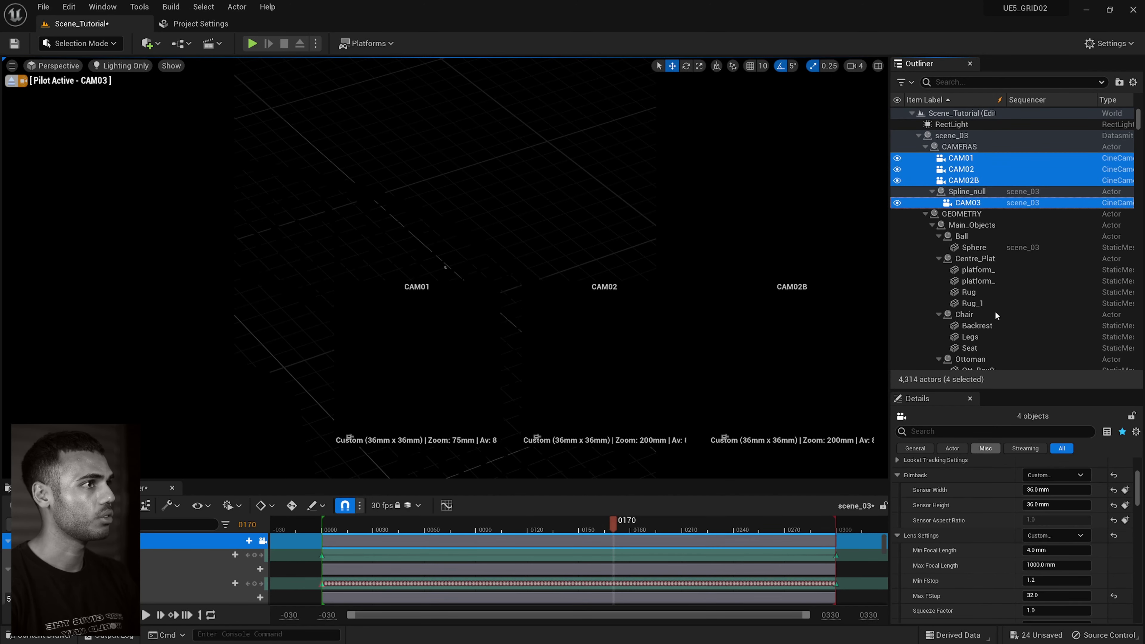
{"action": "left_click", "coordinate": [974, 431]}
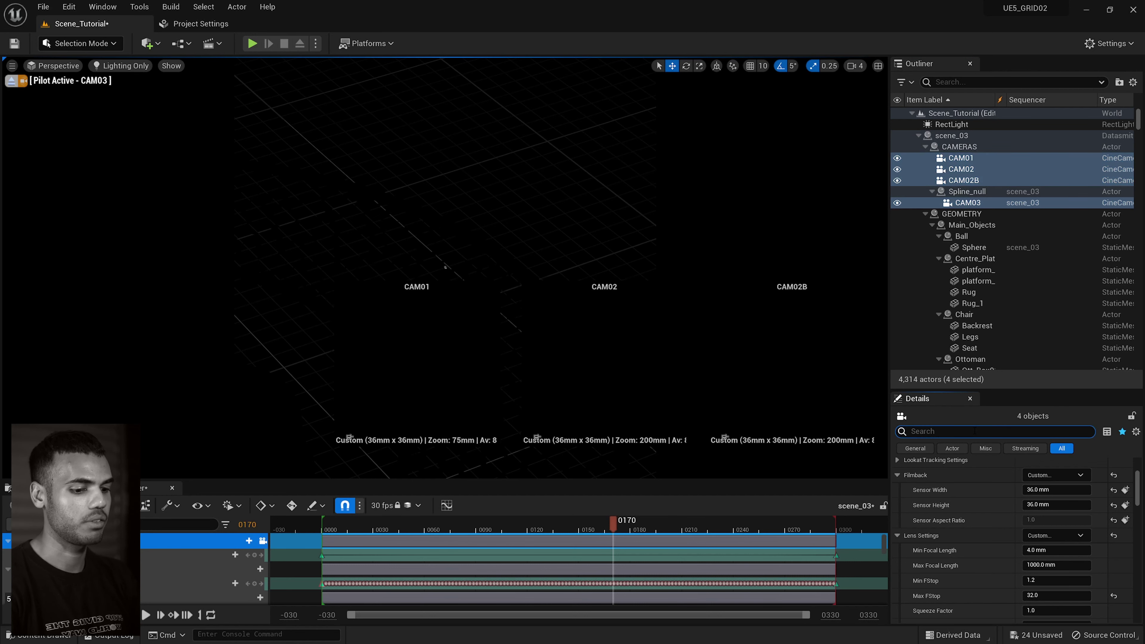
{"action": "type", "text": "expo"}
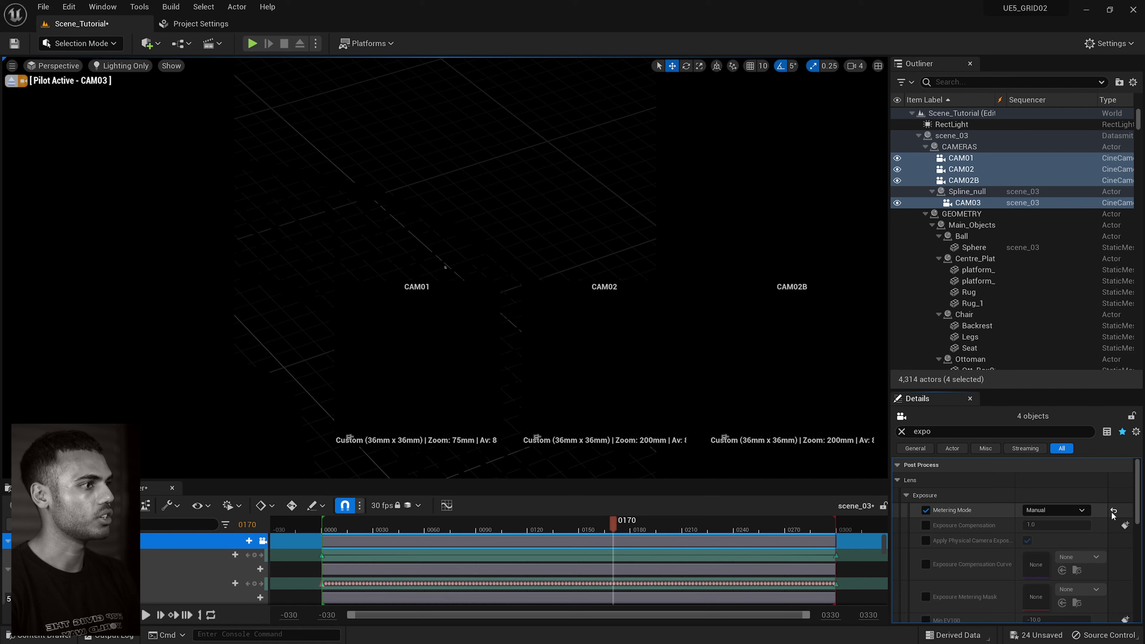
{"action": "left_click", "coordinate": [1113, 512]}
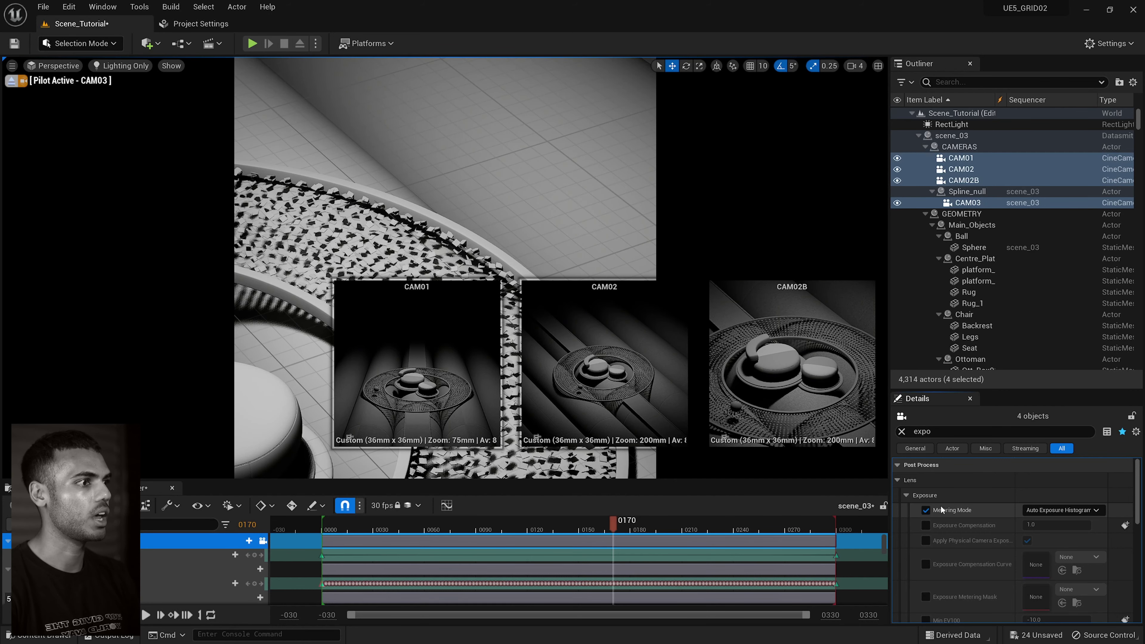
{"action": "left_click", "coordinate": [925, 510]}
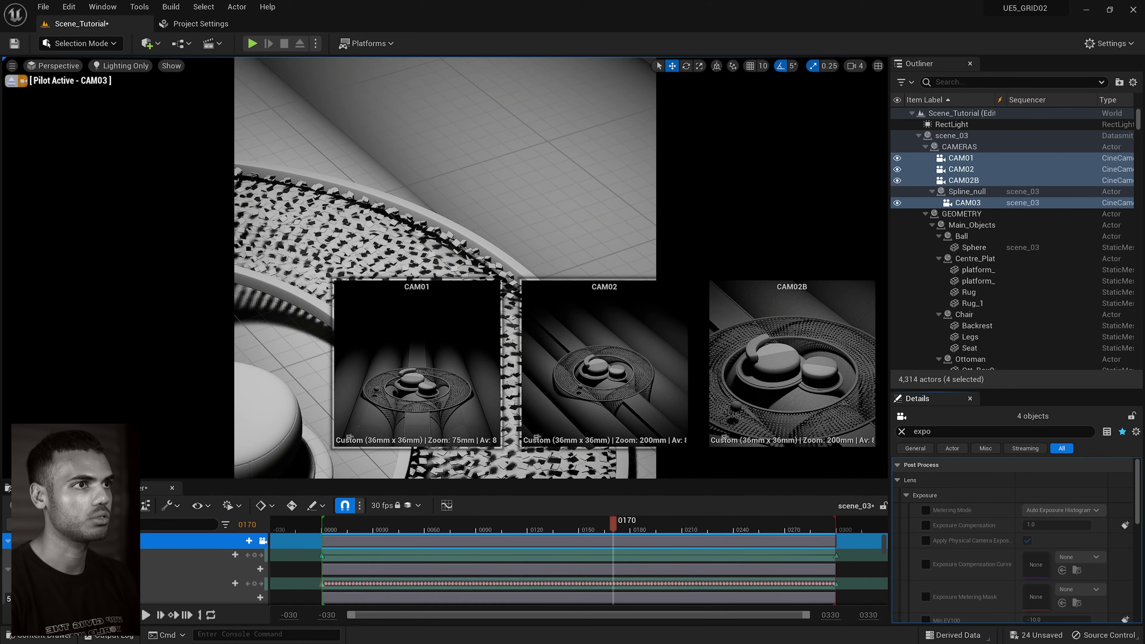
{"action": "left_click", "coordinate": [365, 199]}
{"action": "key", "text": "Escape"}
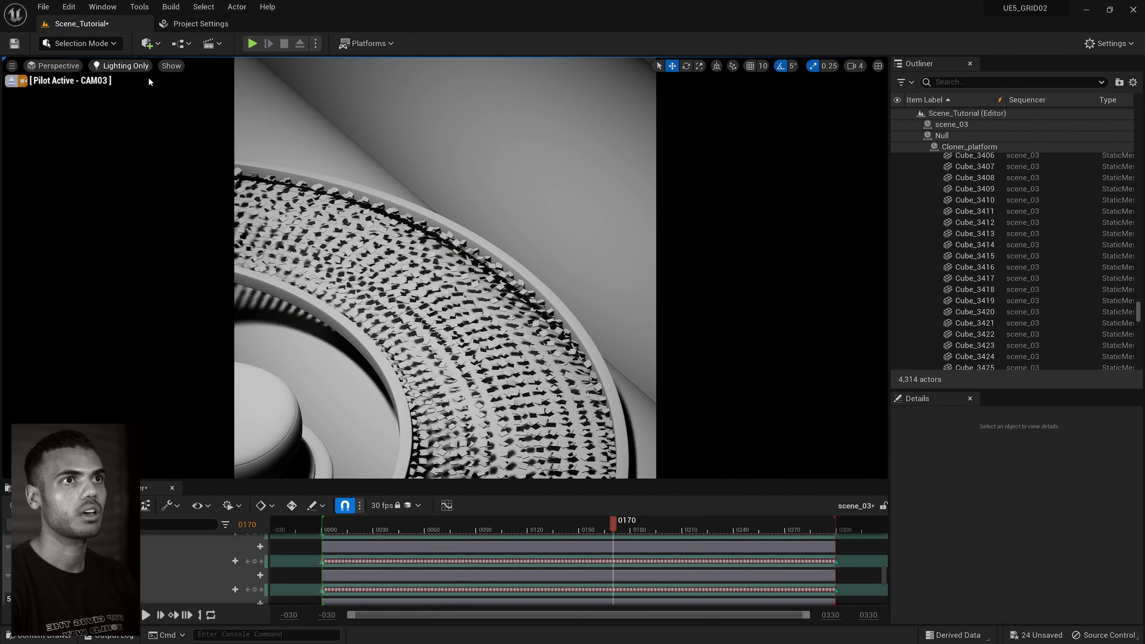
Switch the viewport to Lit and play the sequence from the start.
{"action": "key", "text": "alt+4"}
{"action": "left_click", "coordinate": [387, 305]}
{"action": "key", "text": "Escape"}
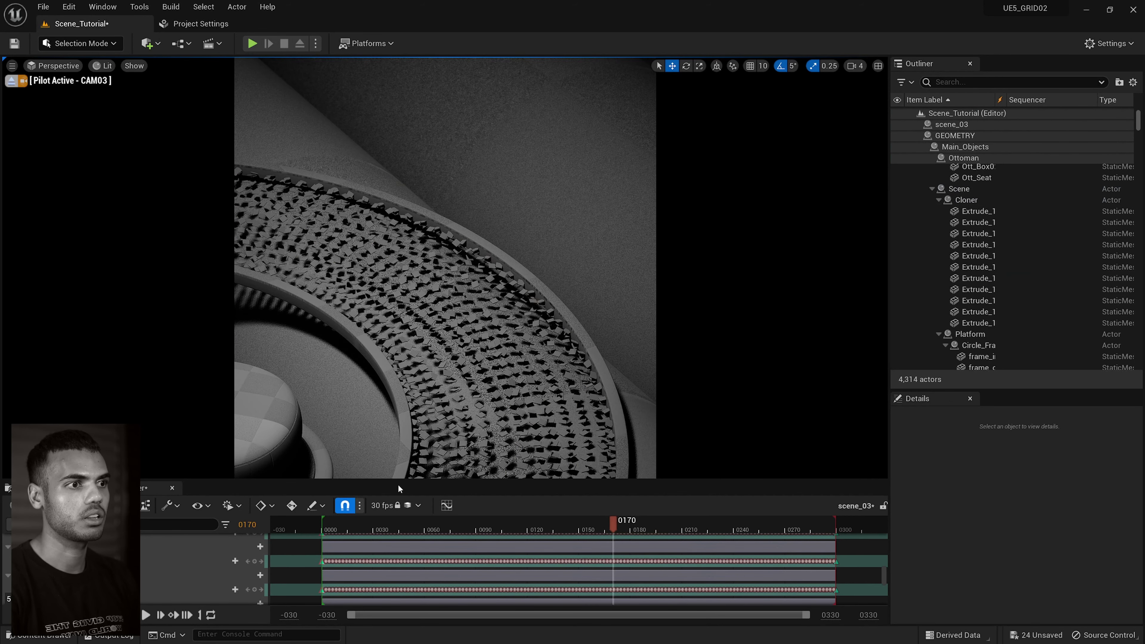
{"action": "key", "text": "Up"}
{"action": "left_click", "coordinate": [145, 614]}
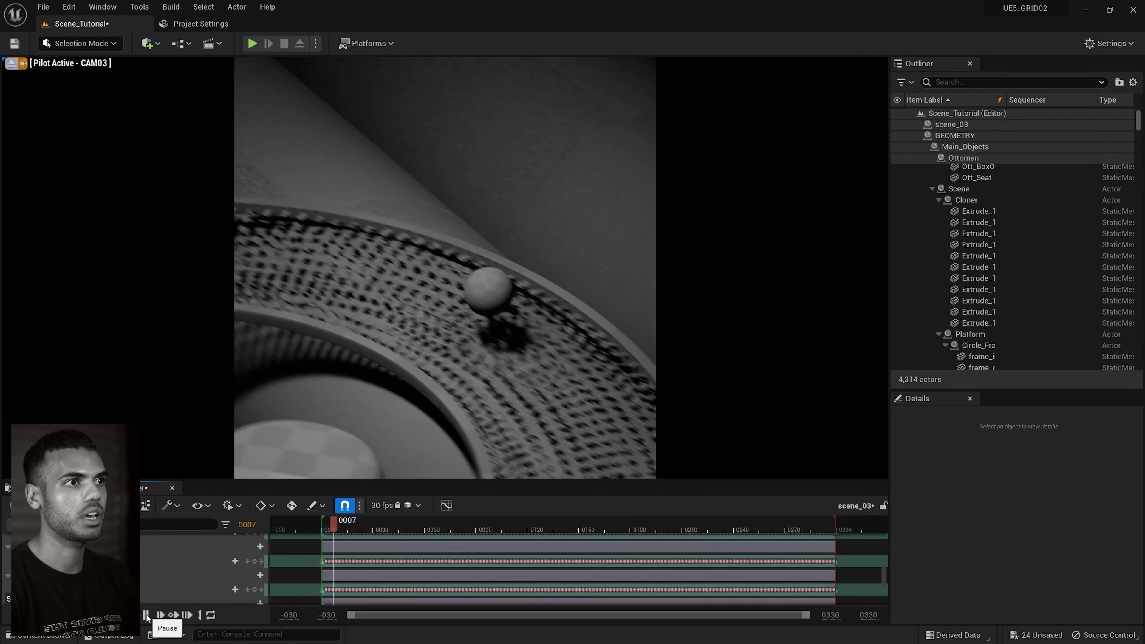
Look through CAM02 and play the animation through it.
{"action": "left_click", "coordinate": [53, 66]}
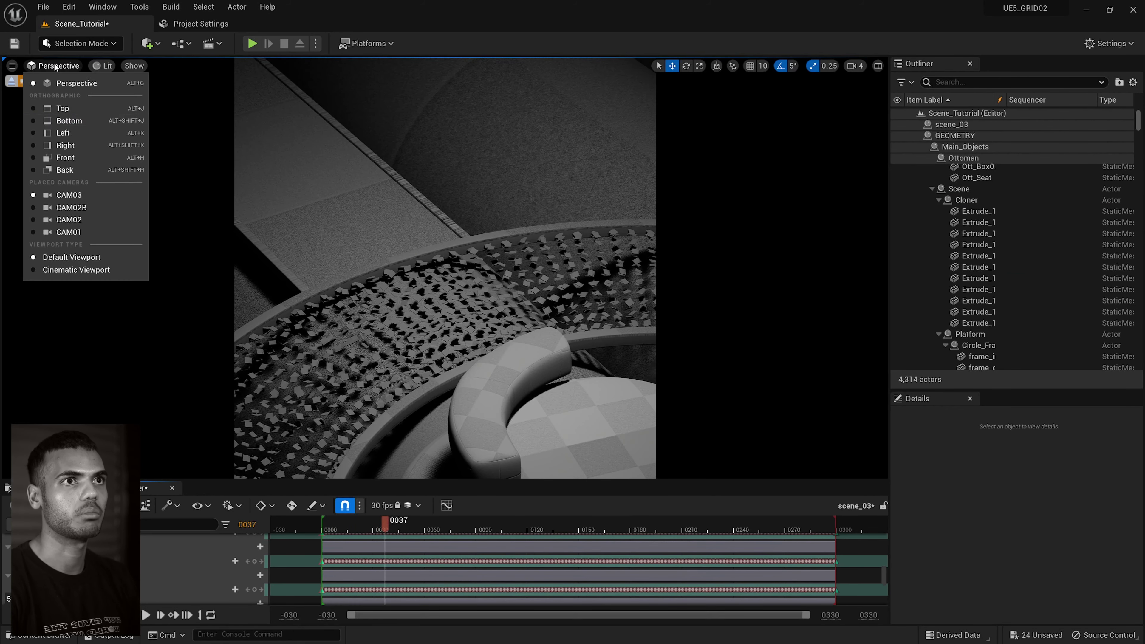
{"action": "left_click", "coordinate": [58, 220]}
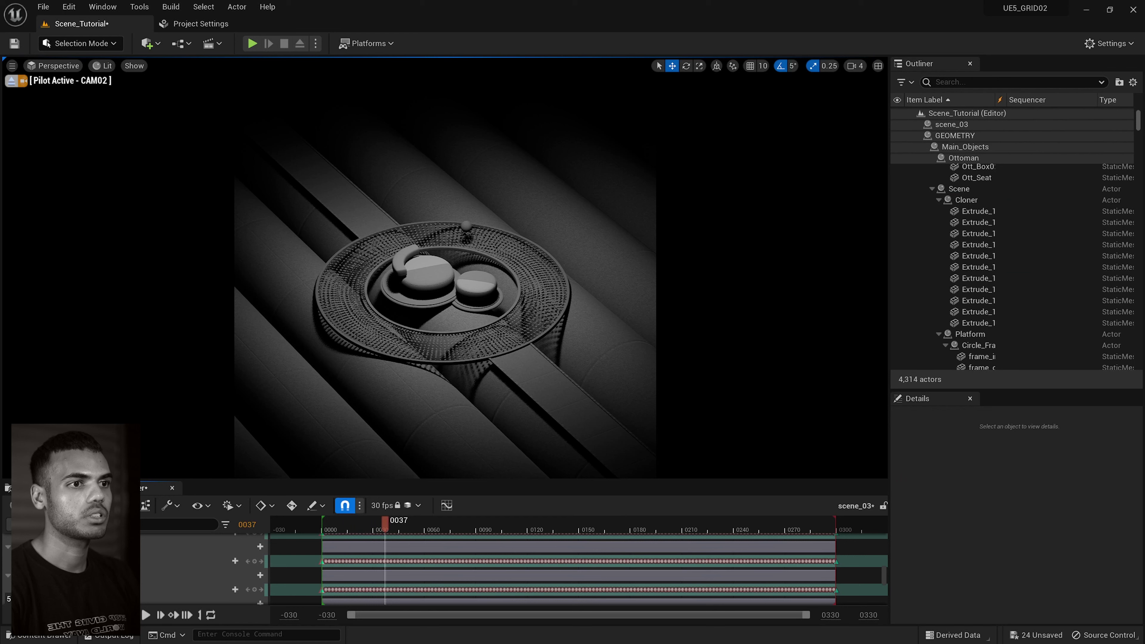
{"action": "key", "text": "ctrl+shift+t"}
{"action": "left_click", "coordinate": [146, 614]}
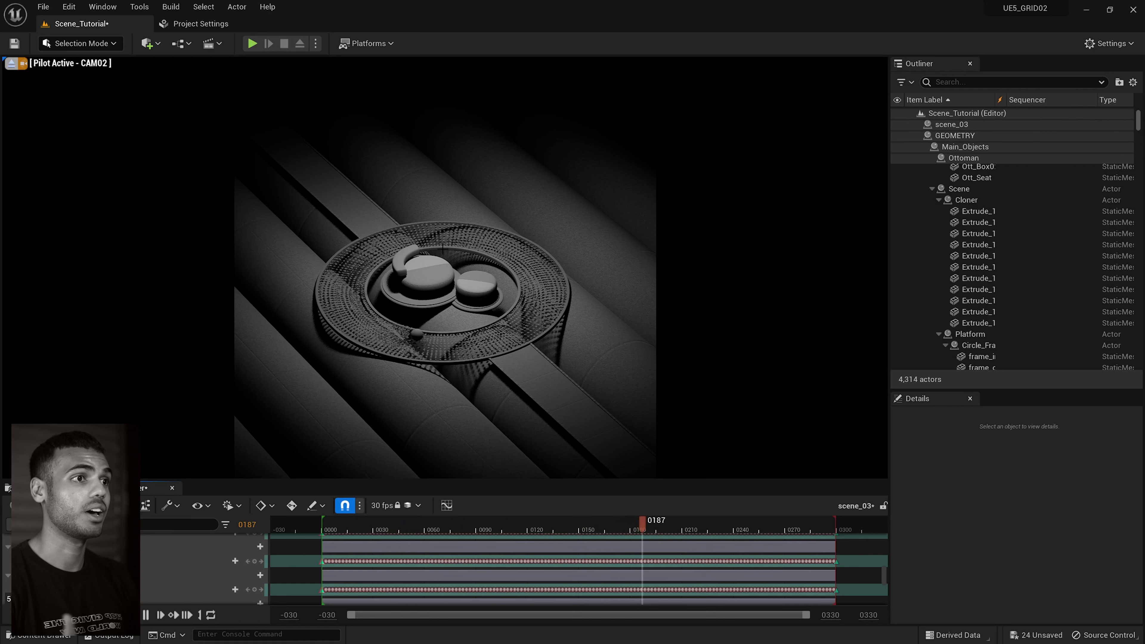
{"action": "left_click", "coordinate": [147, 614]}
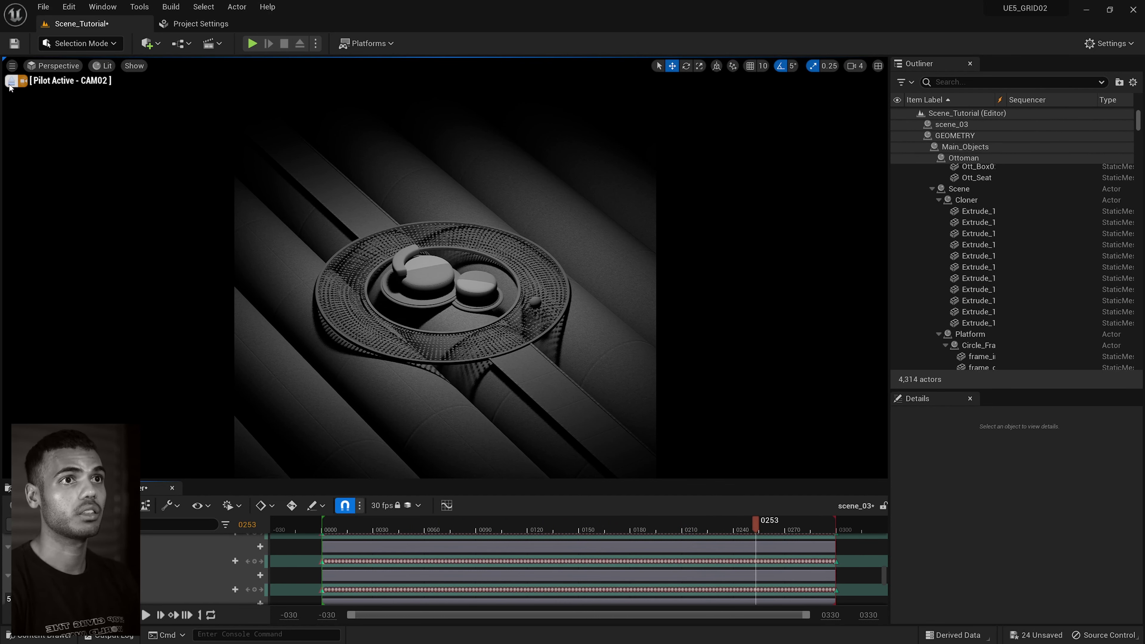
Show the Content Browser and enlarge it to reveal the _SEQUENCER folder.
{"action": "scroll", "coordinate": [880, 582], "scroll_direction": "up", "scroll_amount": 1}
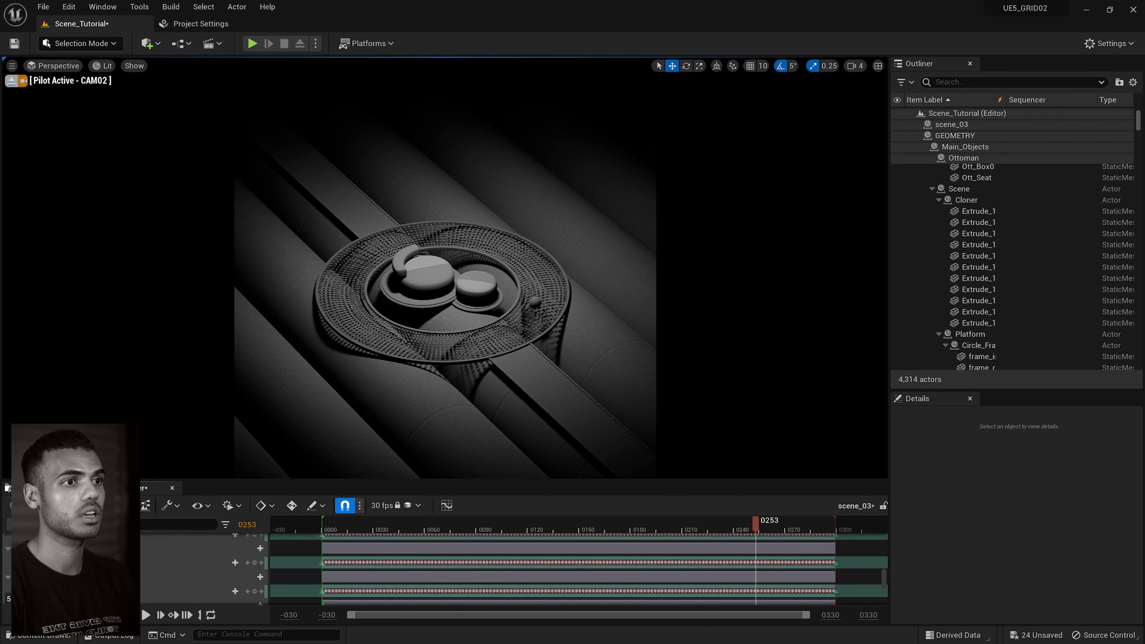
{"action": "left_click", "coordinate": [45, 488]}
{"action": "left_click_drag", "start_coordinate": [253, 484], "coordinate": [253, 408]}
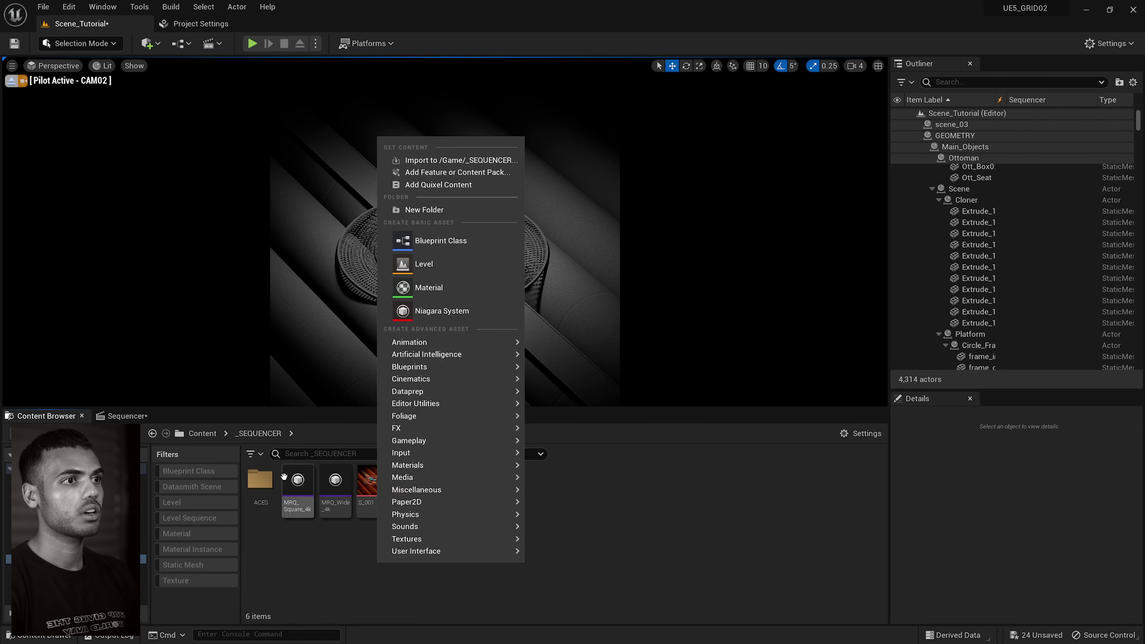
Create a new Level Sequence asset named S_Test and open it in Sequencer.
{"action": "mouse_move", "coordinate": [473, 379]}
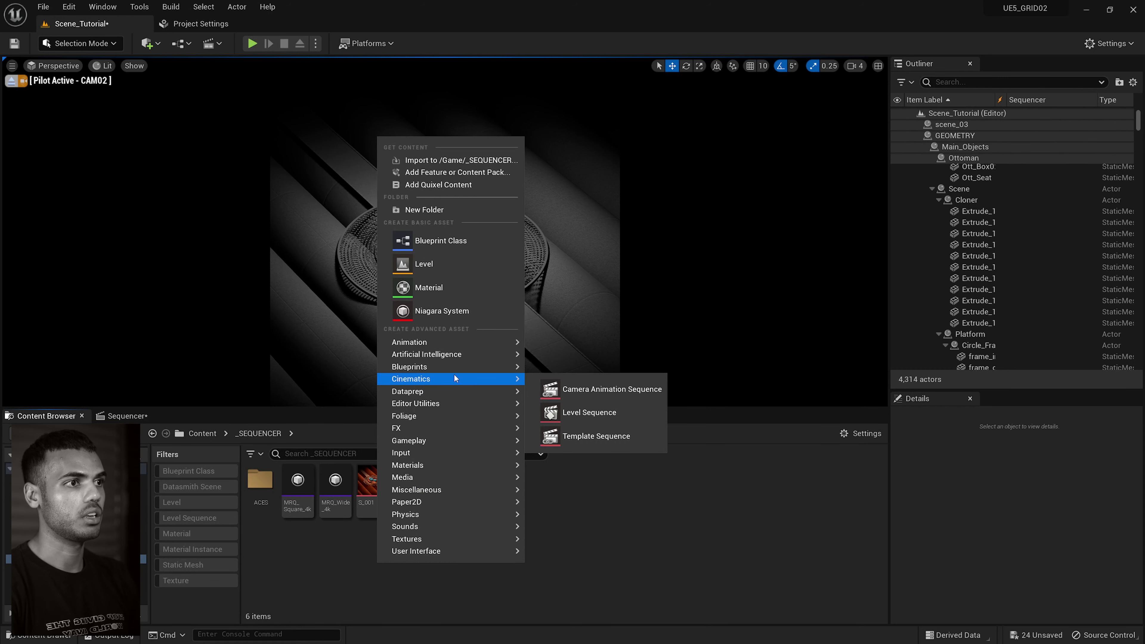
{"action": "left_click", "coordinate": [612, 414]}
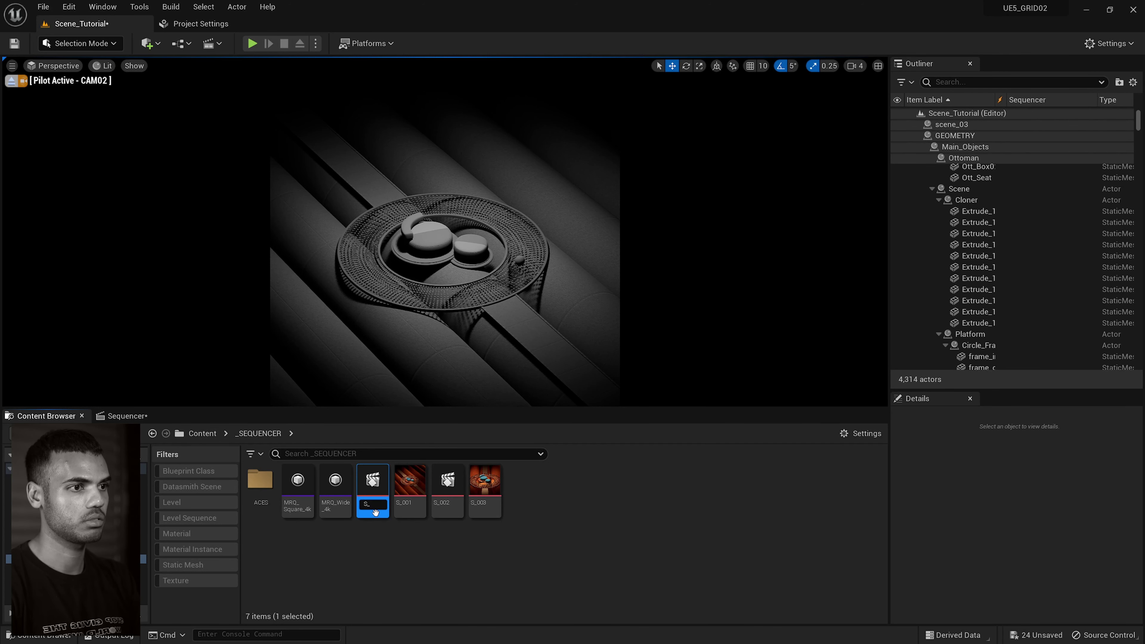
{"action": "type", "text": "S_Test"}
{"action": "key", "text": "Return"}
{"action": "double_click", "coordinate": [491, 487]}
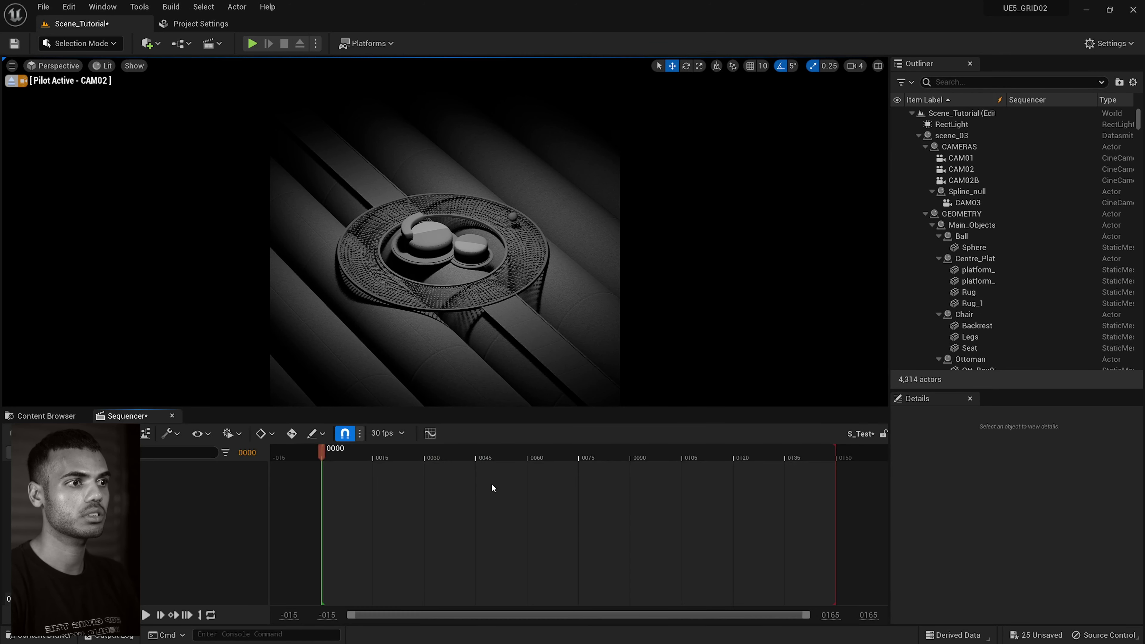
Add a Camera Cut track that cuts to CAM02 for the whole sequence.
{"action": "left_click", "coordinate": [25, 433]}
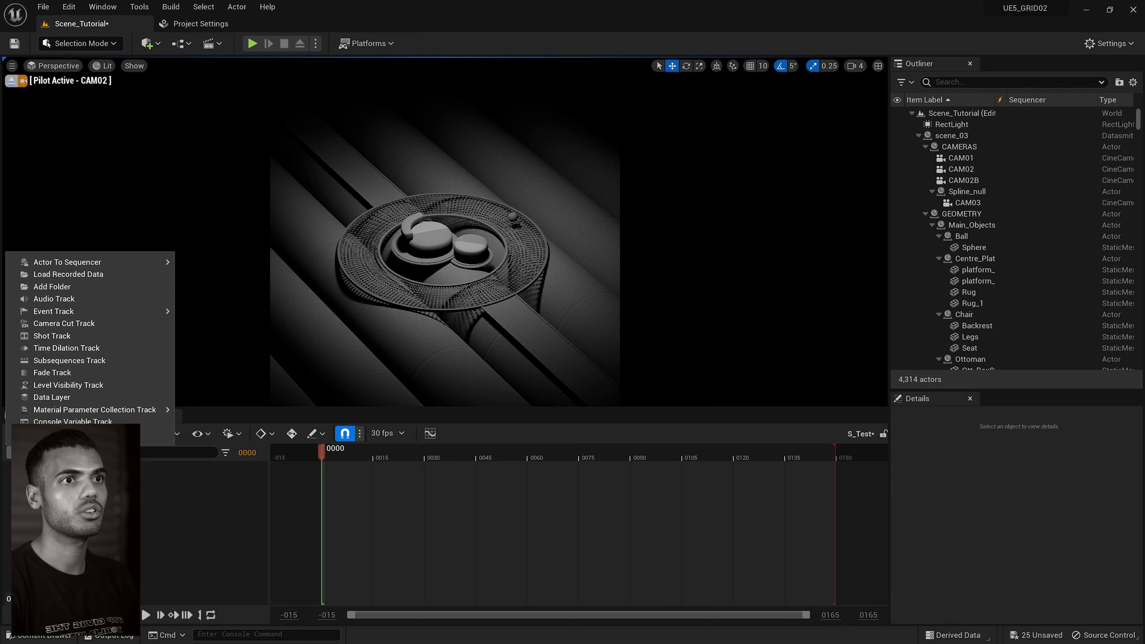
{"action": "left_click", "coordinate": [117, 323]}
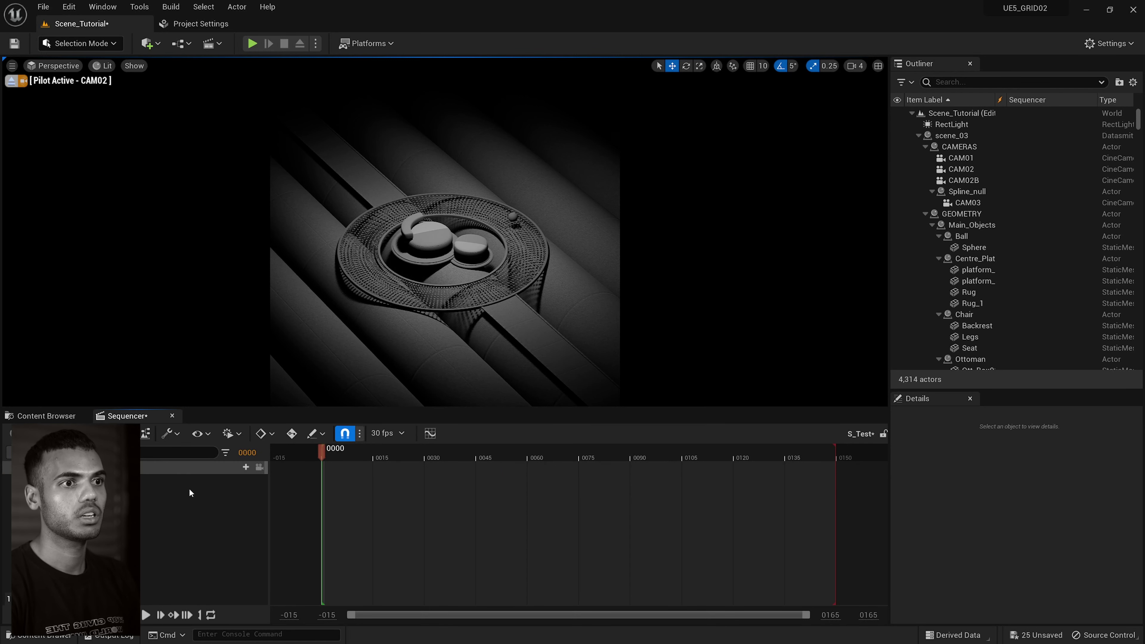
{"action": "left_click", "coordinate": [245, 467]}
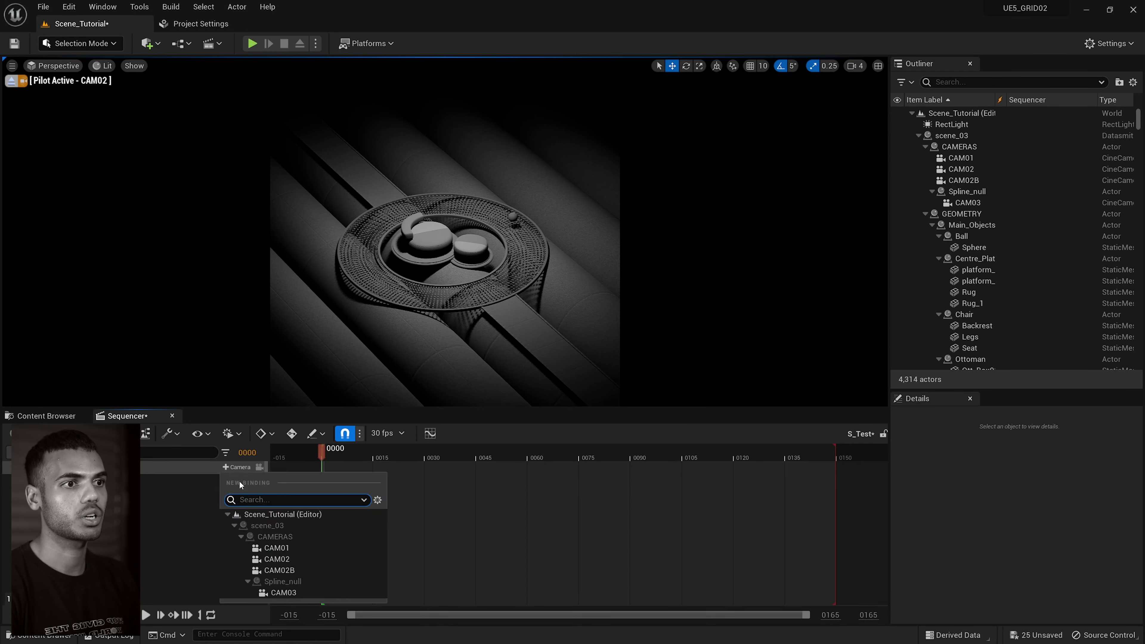
{"action": "left_click", "coordinate": [305, 558]}
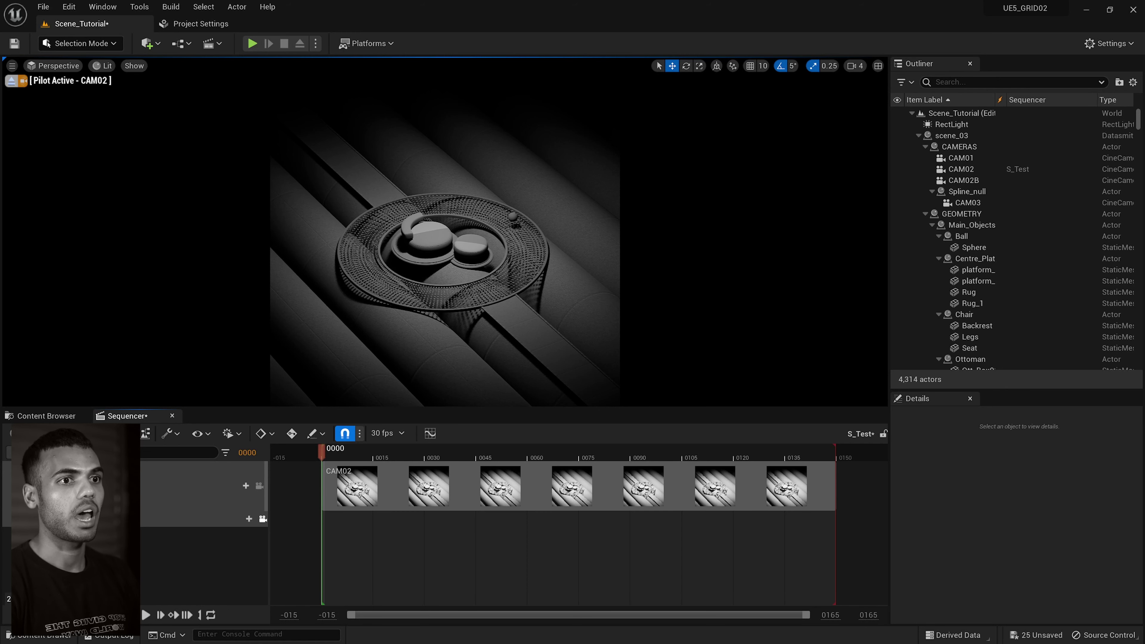
{"action": "left_click", "coordinate": [24, 433]}
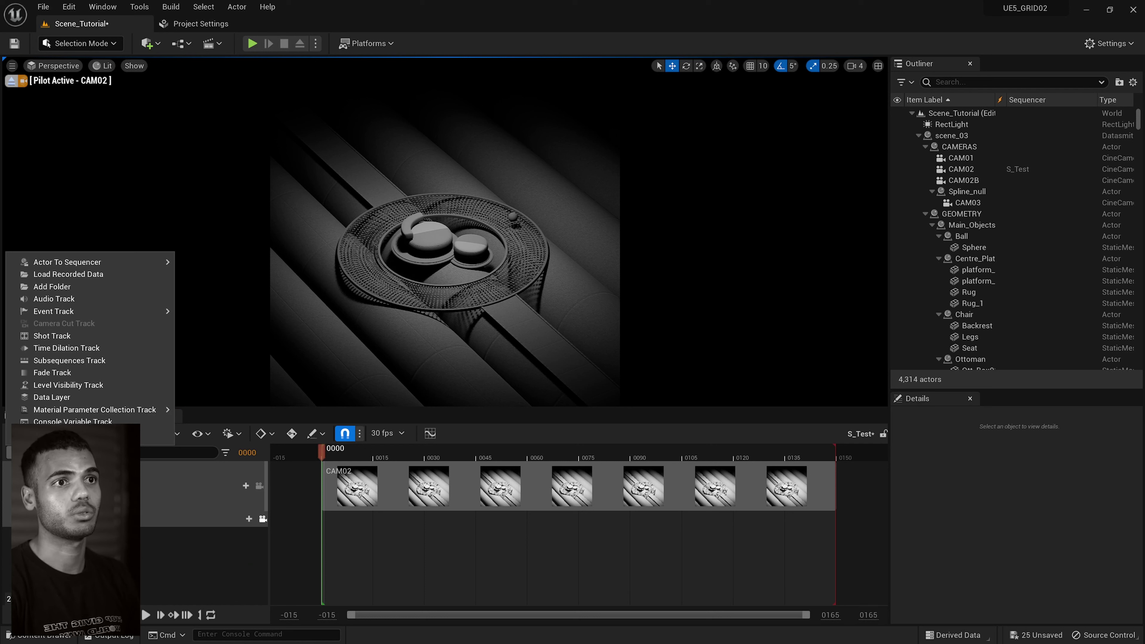
Add a Subsequences track and insert the scene_03 animation sequence.
{"action": "left_click", "coordinate": [83, 363]}
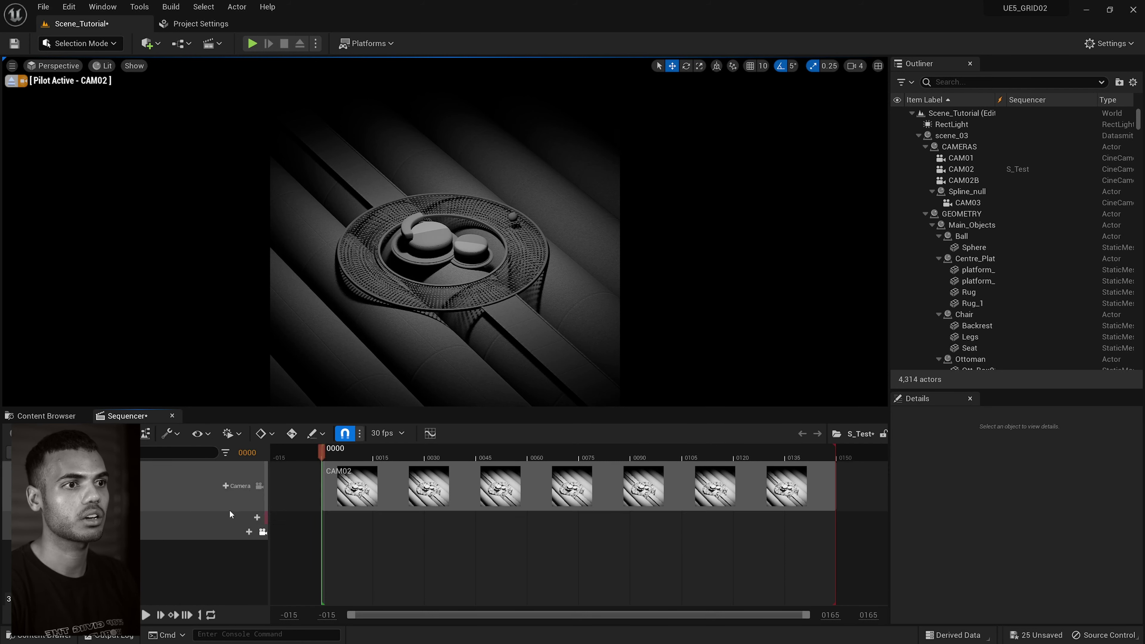
{"action": "left_click", "coordinate": [239, 518]}
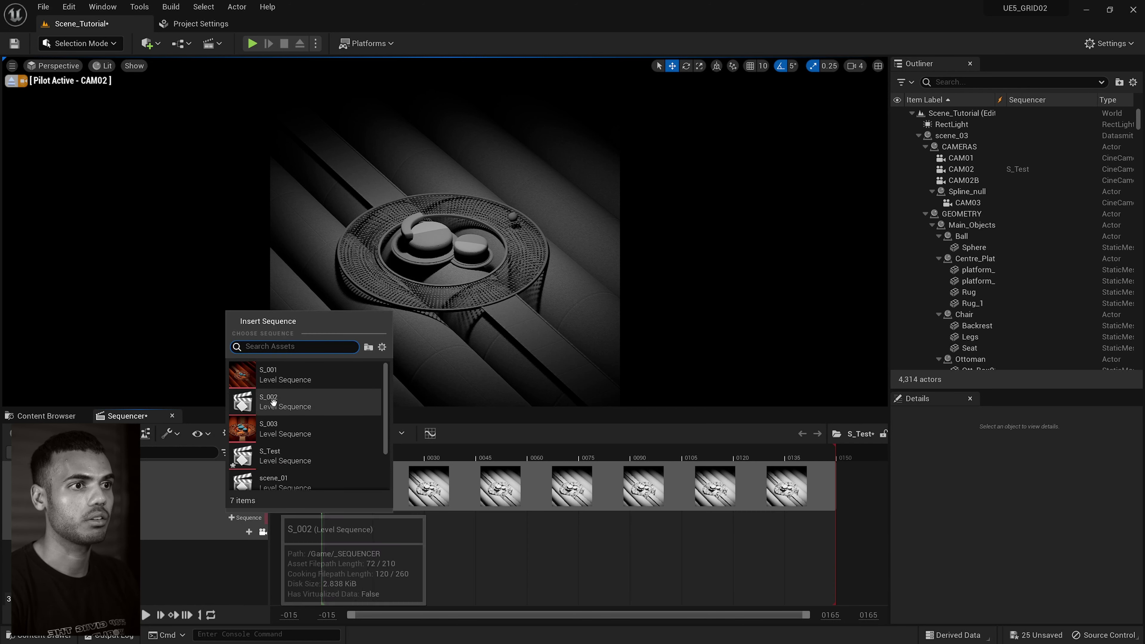
{"action": "scroll", "coordinate": [273, 402], "scroll_direction": "down", "scroll_amount": 2}
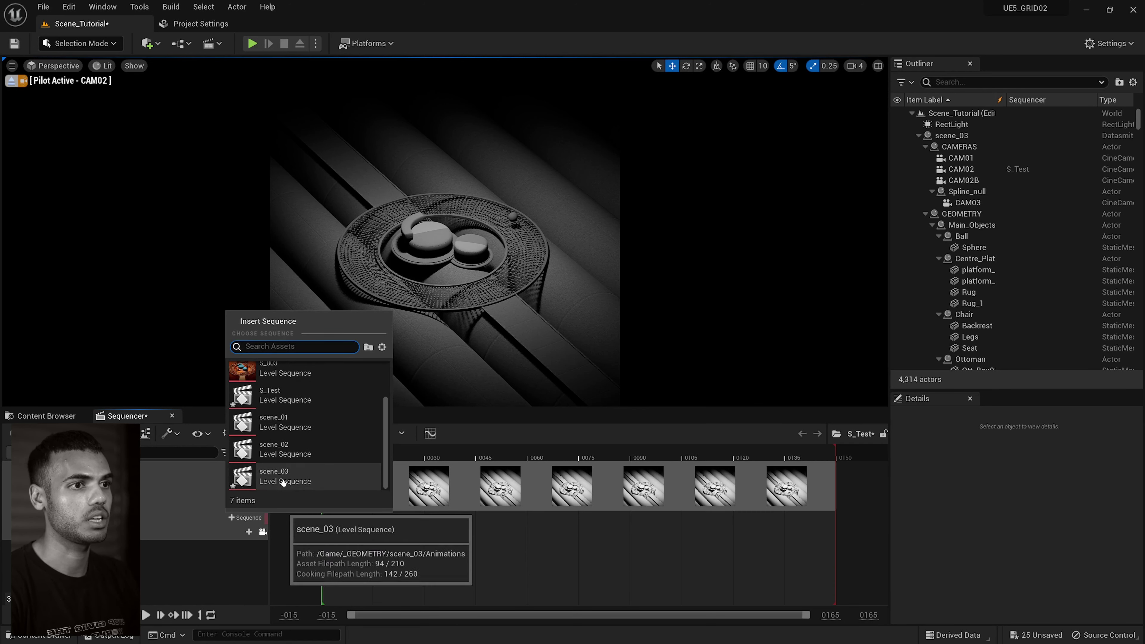
{"action": "left_click", "coordinate": [297, 478]}
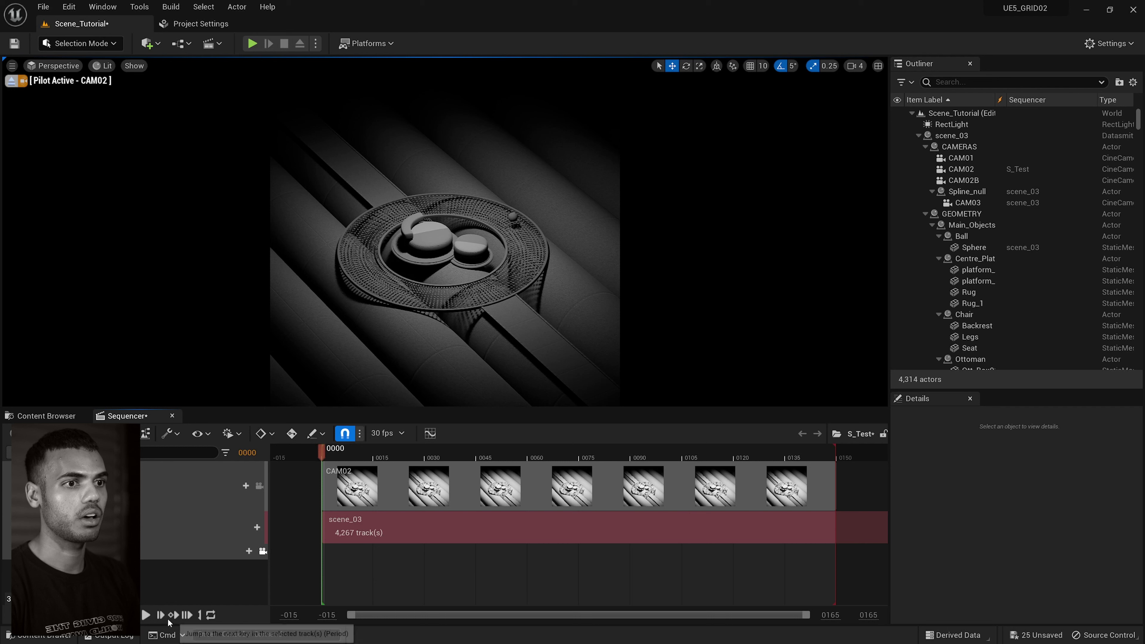
Preview the test sequence with an enlarged viewport, then pause and restore timeline space.
{"action": "left_click", "coordinate": [145, 615]}
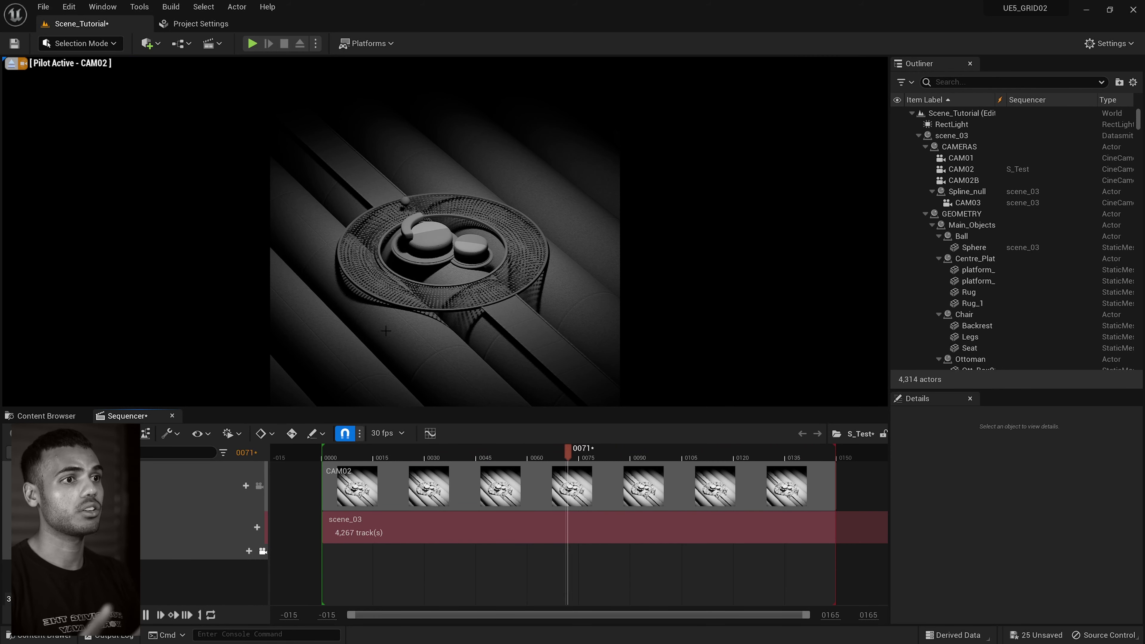
{"action": "left_click_drag", "start_coordinate": [337, 407], "coordinate": [322, 508]}
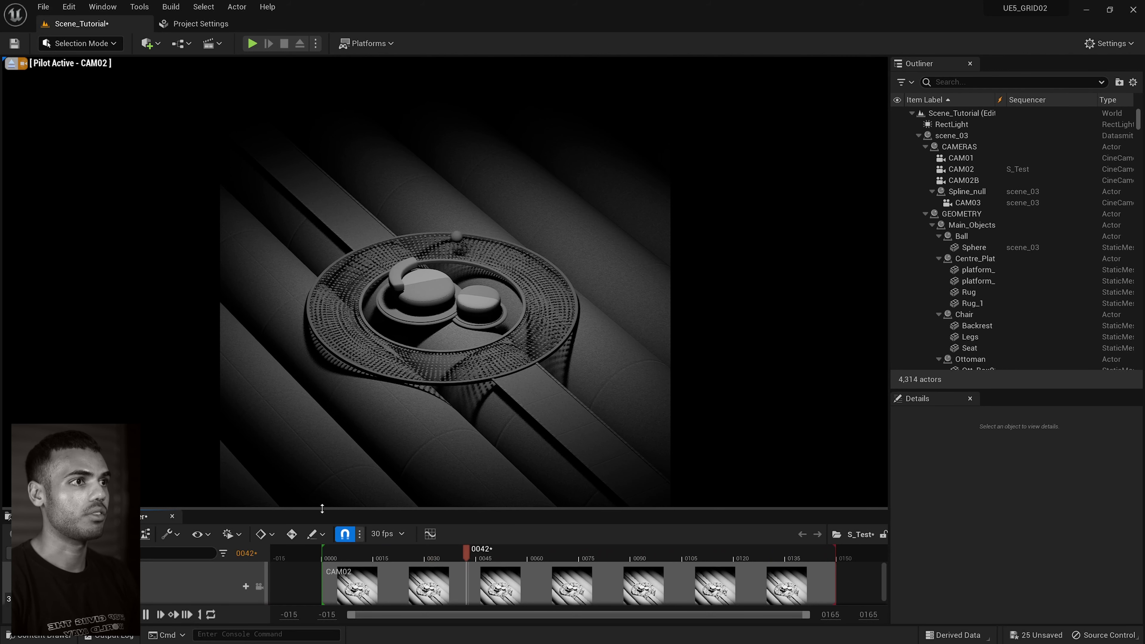
{"action": "left_click", "coordinate": [162, 614]}
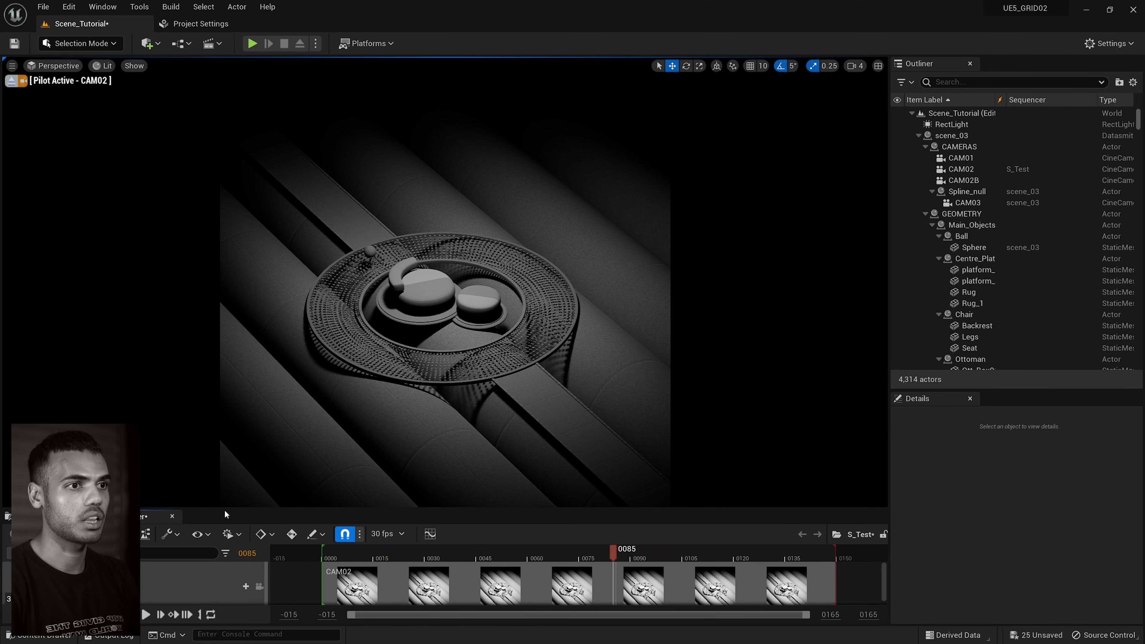
{"action": "left_click_drag", "start_coordinate": [225, 509], "coordinate": [242, 408]}
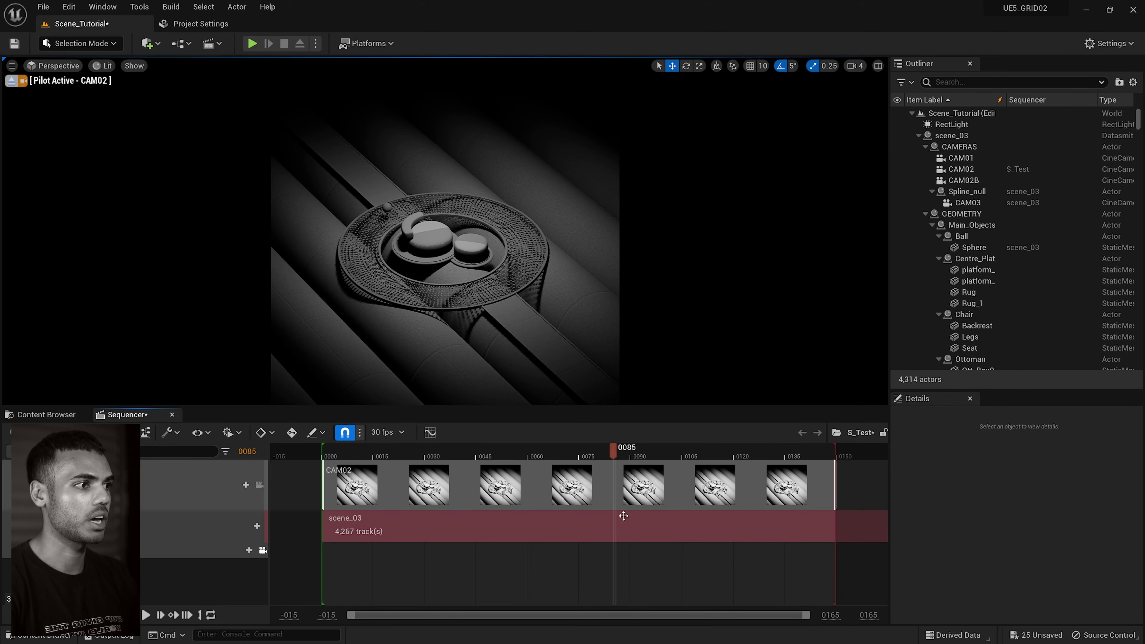
Set the end frame to 313, stretch the CAM02 cut to 300 frames, and play.
{"action": "left_click", "coordinate": [830, 615]}
{"action": "type", "text": "313"}
{"action": "key", "text": "Return"}
{"action": "left_click_drag", "start_coordinate": [580, 494], "coordinate": [870, 458]}
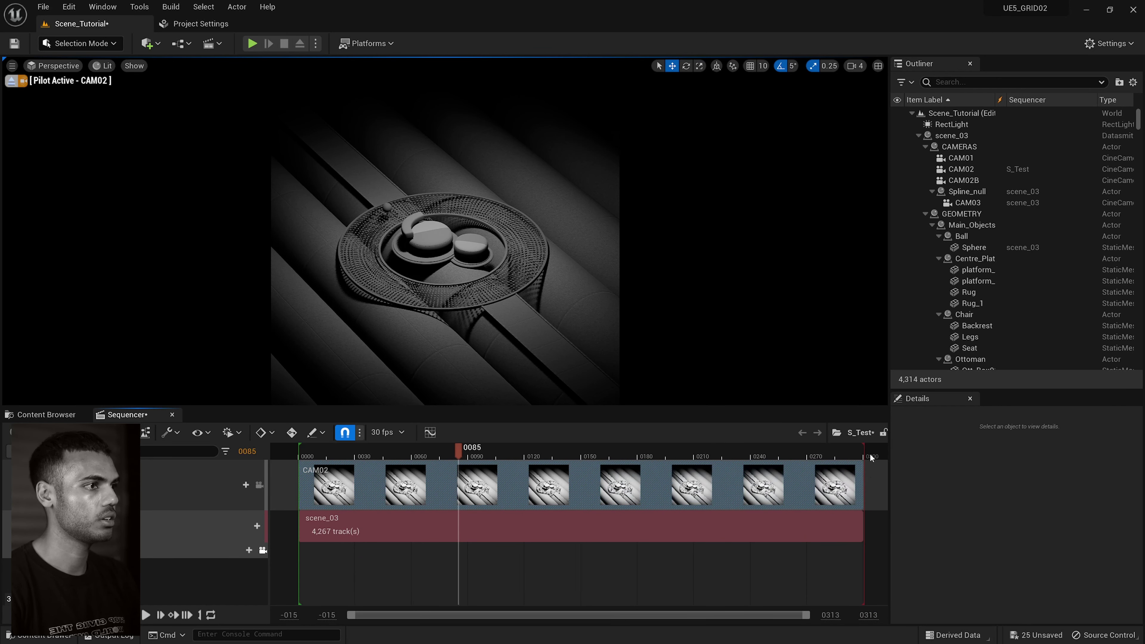
{"action": "left_click", "coordinate": [145, 615]}
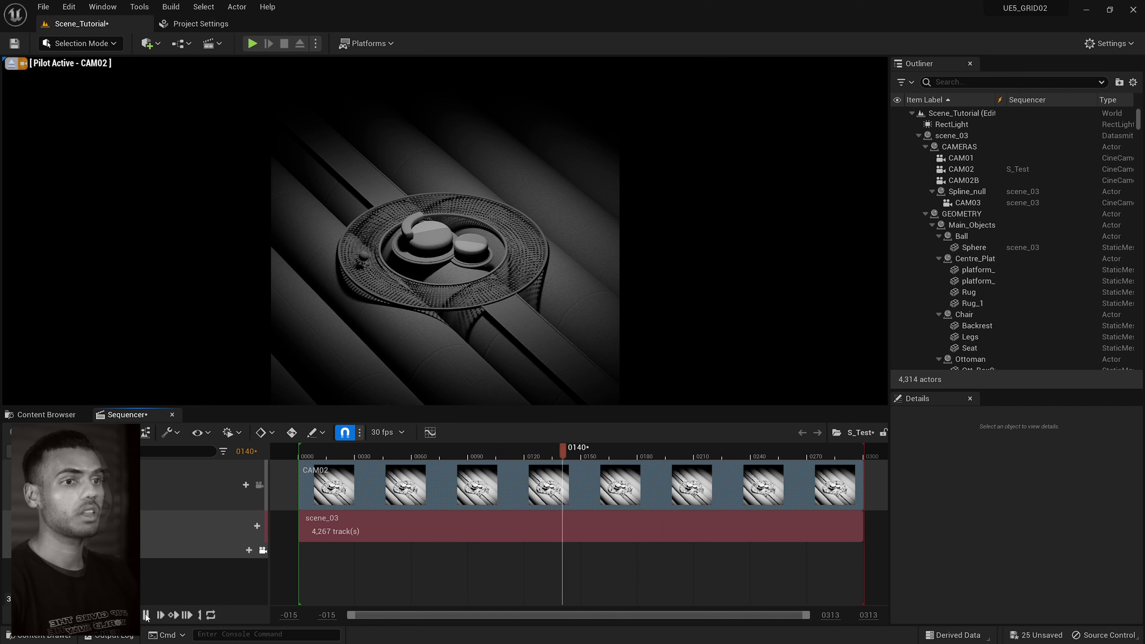
Stop playback and switch the bottom panel to a resized Content Browser.
{"action": "key", "text": "space"}
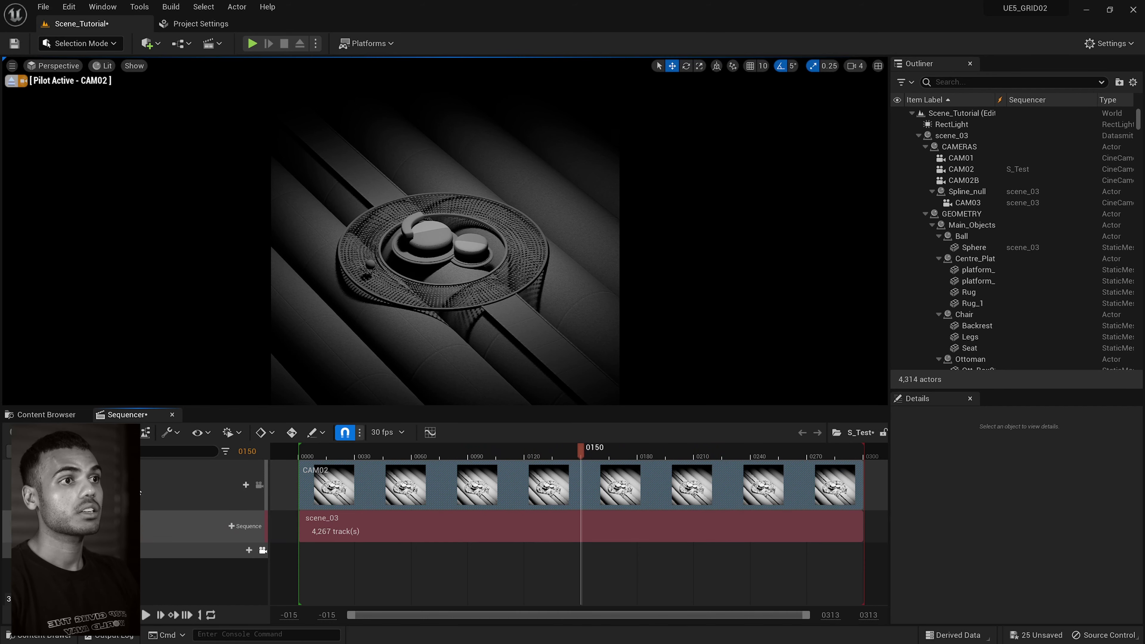
{"action": "left_click", "coordinate": [52, 415]}
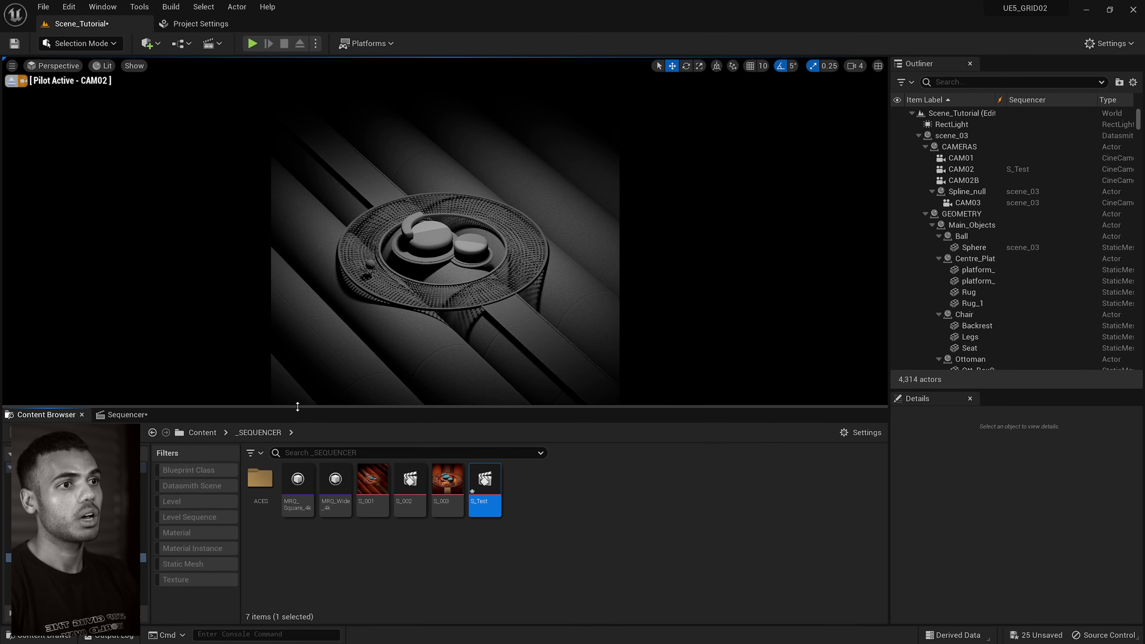
{"action": "left_click_drag", "start_coordinate": [299, 404], "coordinate": [289, 464]}
{"action": "left_click", "coordinate": [603, 563]}
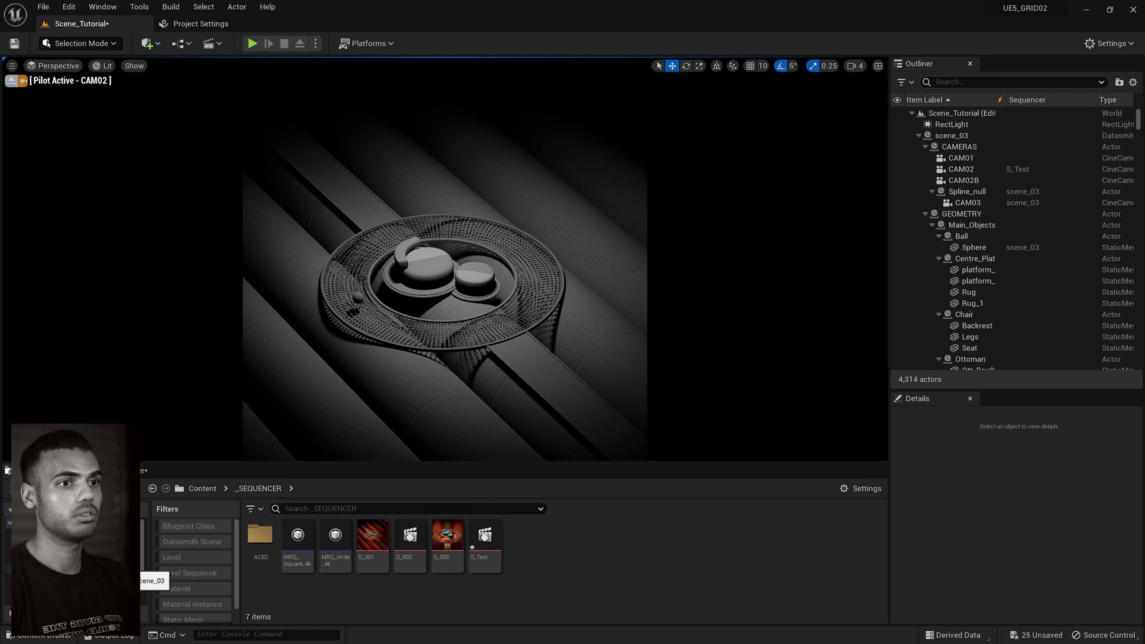
{"action": "key", "text": "super"}
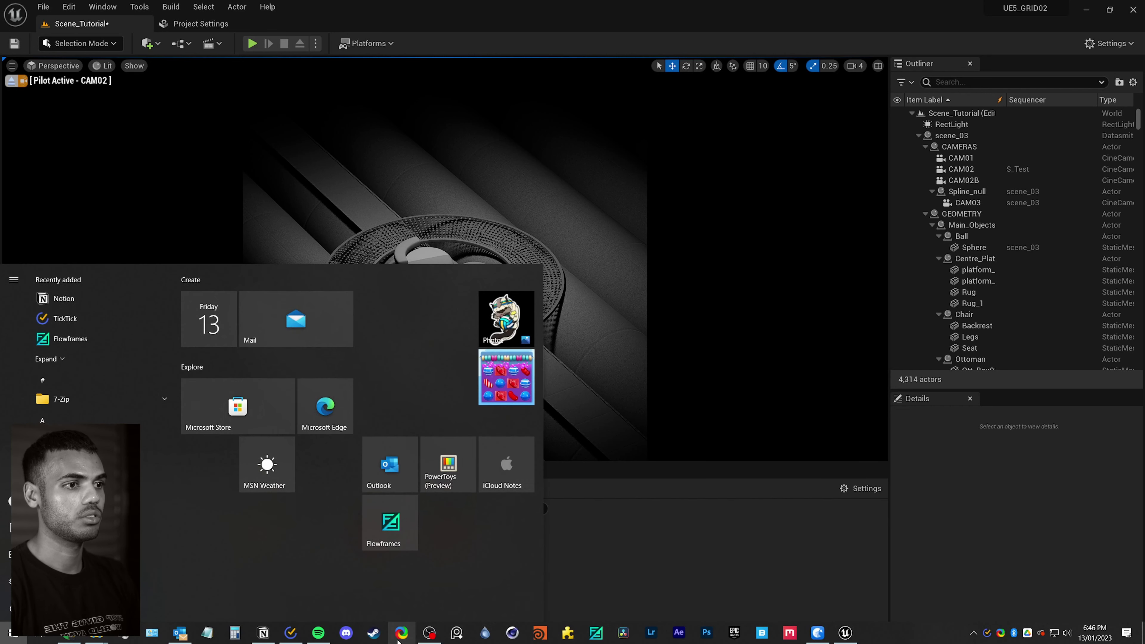
{"action": "left_click", "coordinate": [634, 572]}
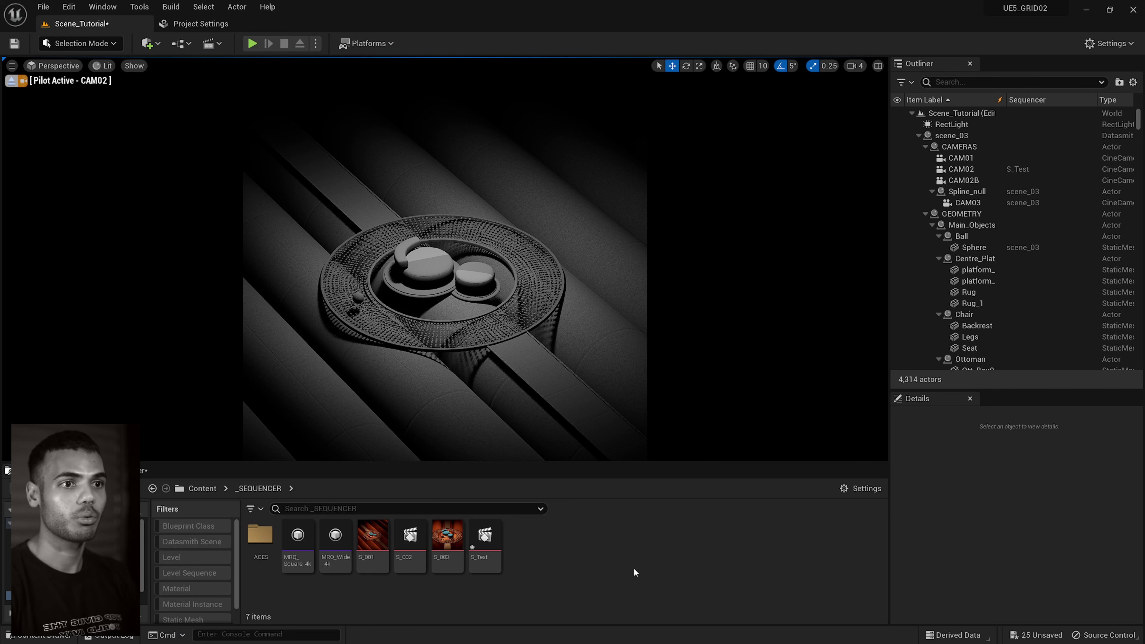
Open _GEOMETRY > scene_03 and bring up the actions for the scene_03 Datasmith asset.
{"action": "left_click", "coordinate": [45, 568]}
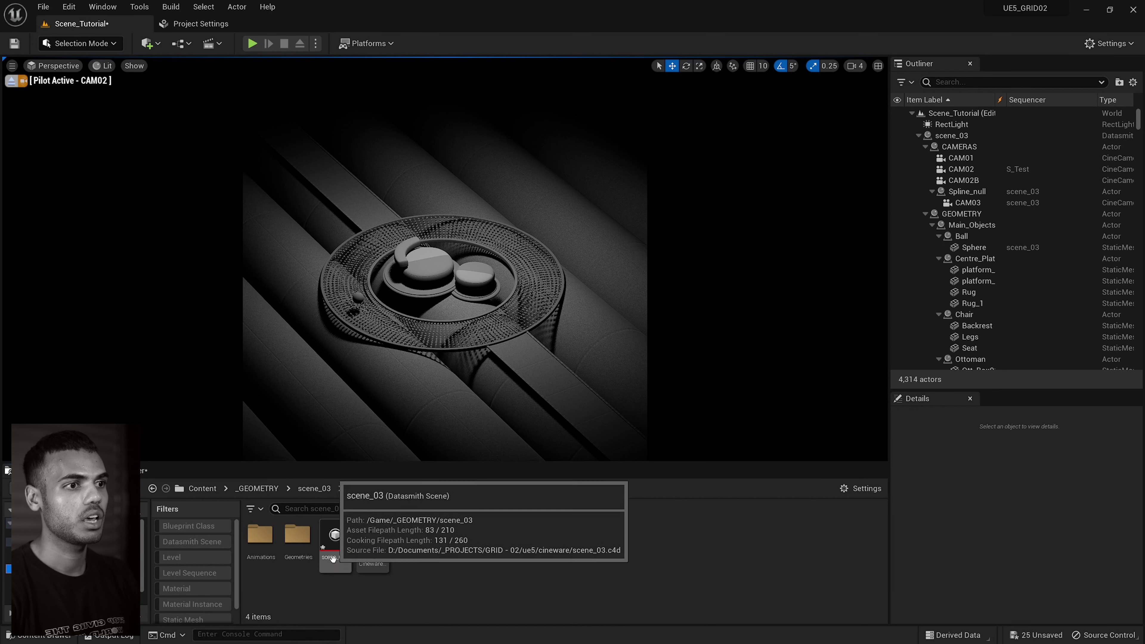
{"action": "left_click", "coordinate": [332, 547]}
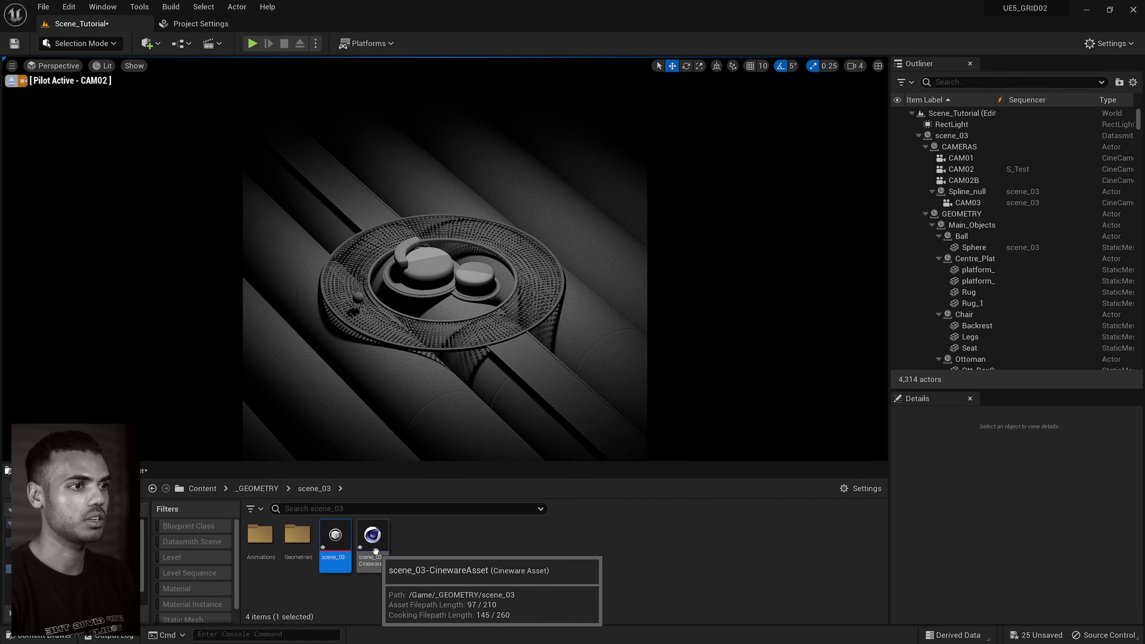
{"action": "right_click", "coordinate": [339, 546]}
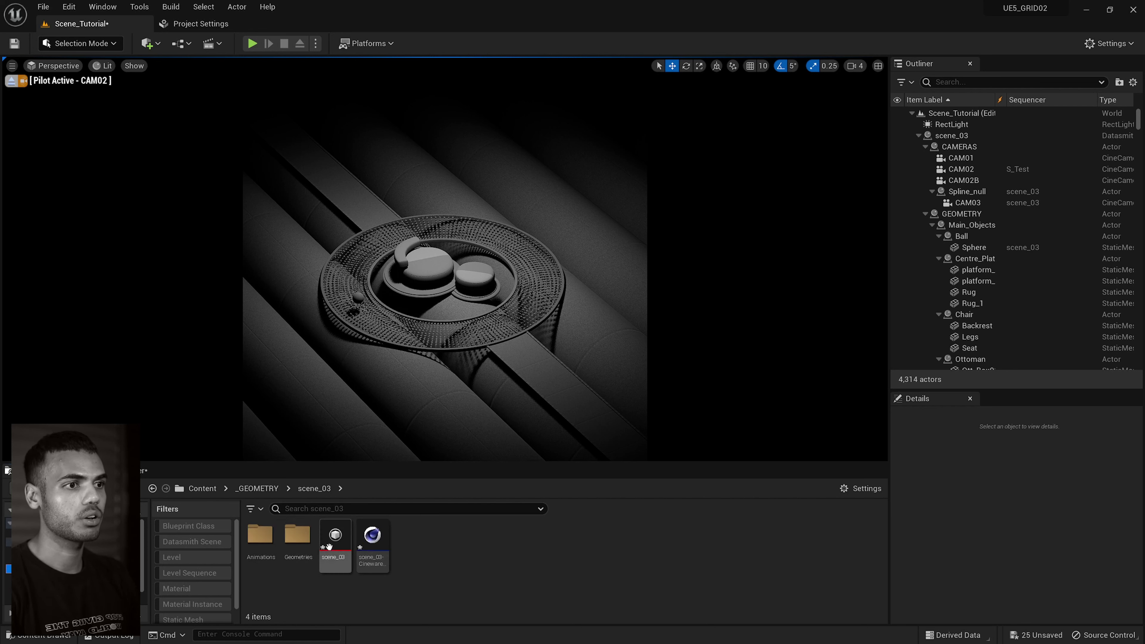
{"action": "right_click", "coordinate": [334, 537]}
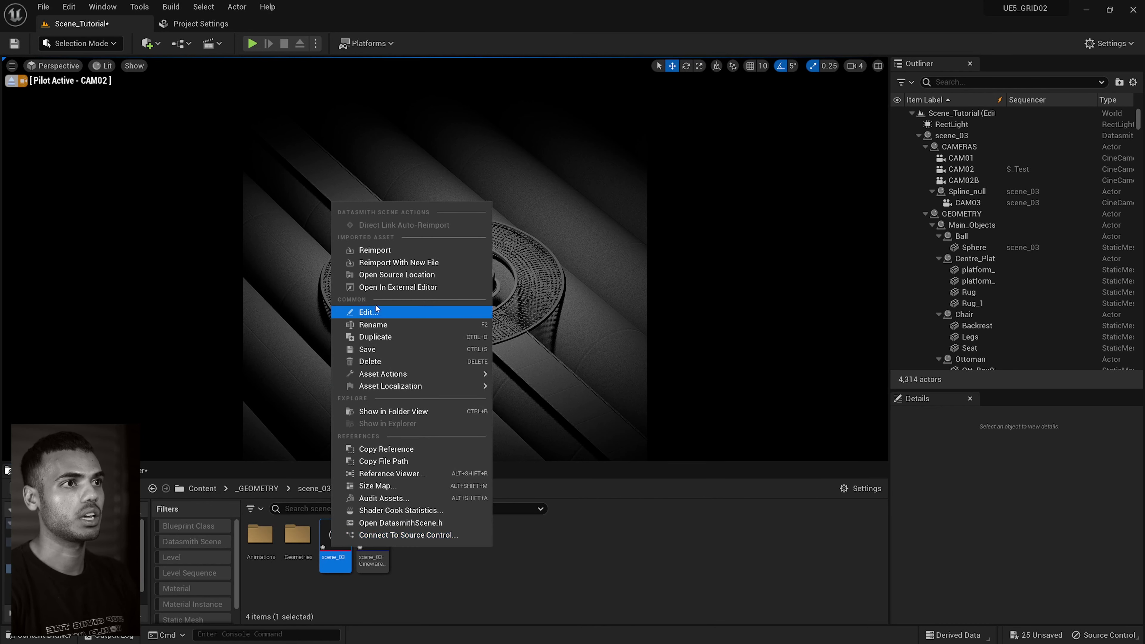
Dismiss the asset menu, enlarge the Content Browser and Filters list, and return to _GEOMETRY.
{"action": "left_click", "coordinate": [566, 606]}
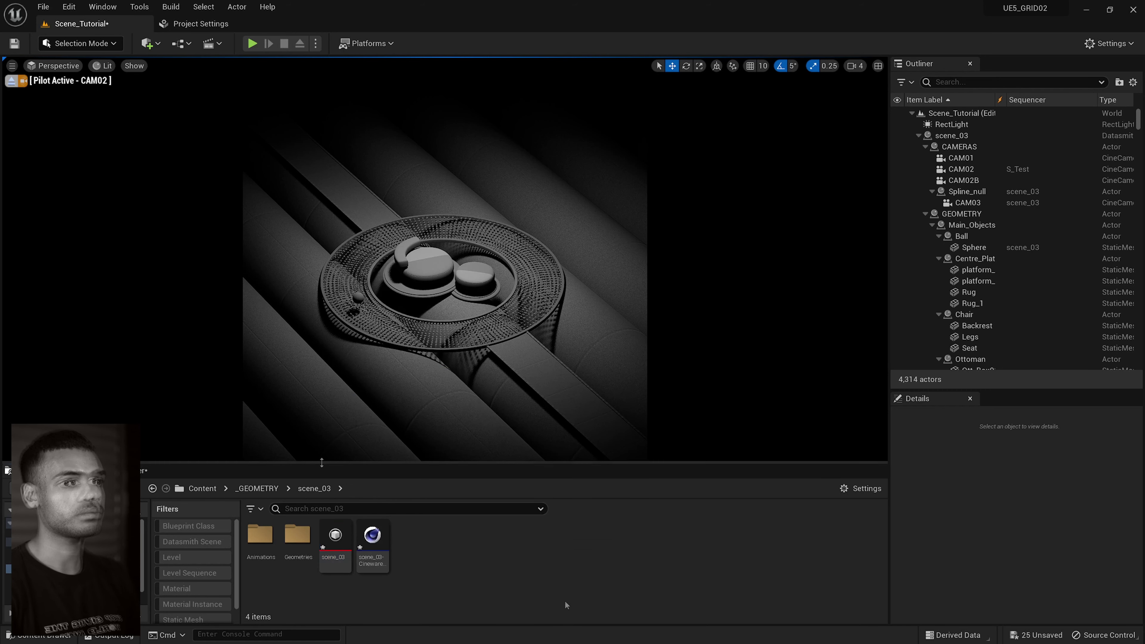
{"action": "left_click_drag", "start_coordinate": [321, 462], "coordinate": [325, 329]}
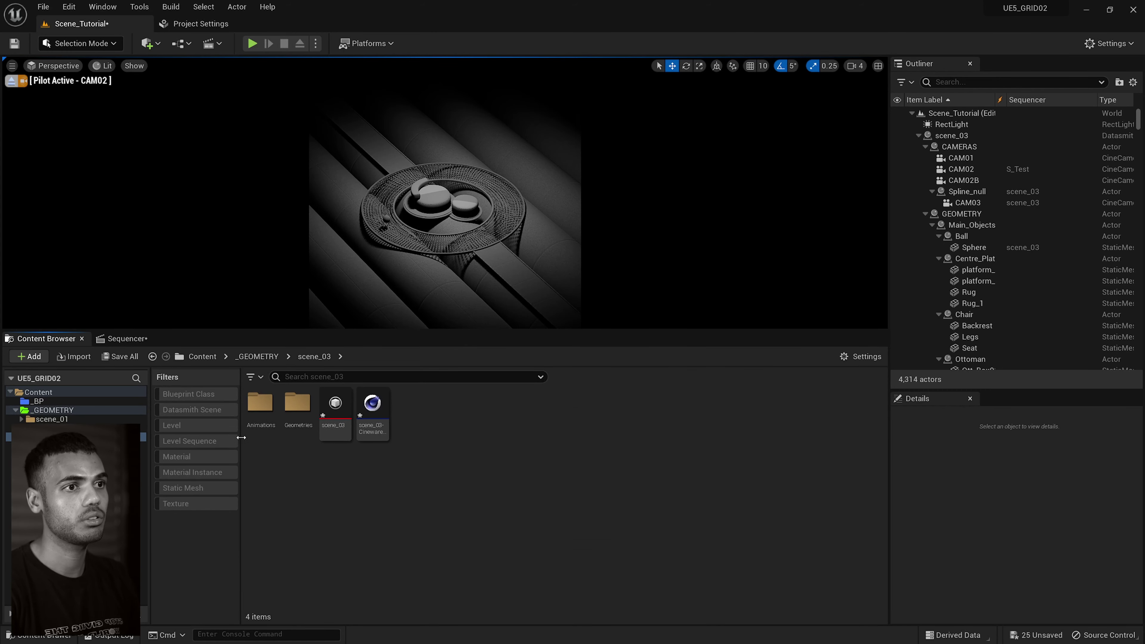
{"action": "left_click_drag", "start_coordinate": [242, 437], "coordinate": [274, 440]}
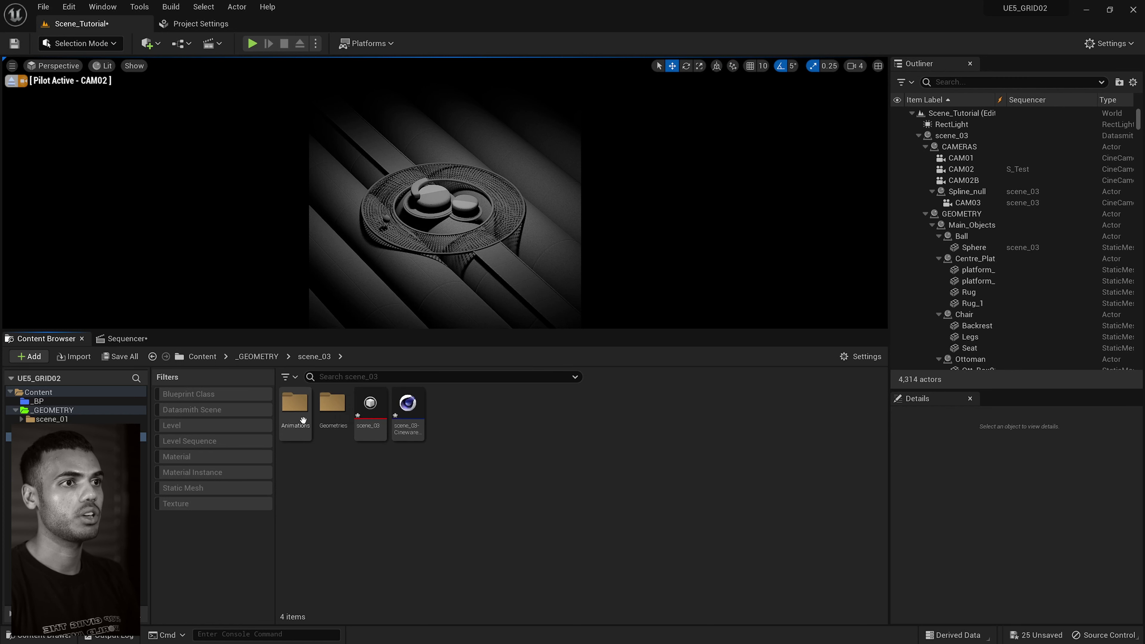
{"action": "left_click", "coordinate": [250, 356]}
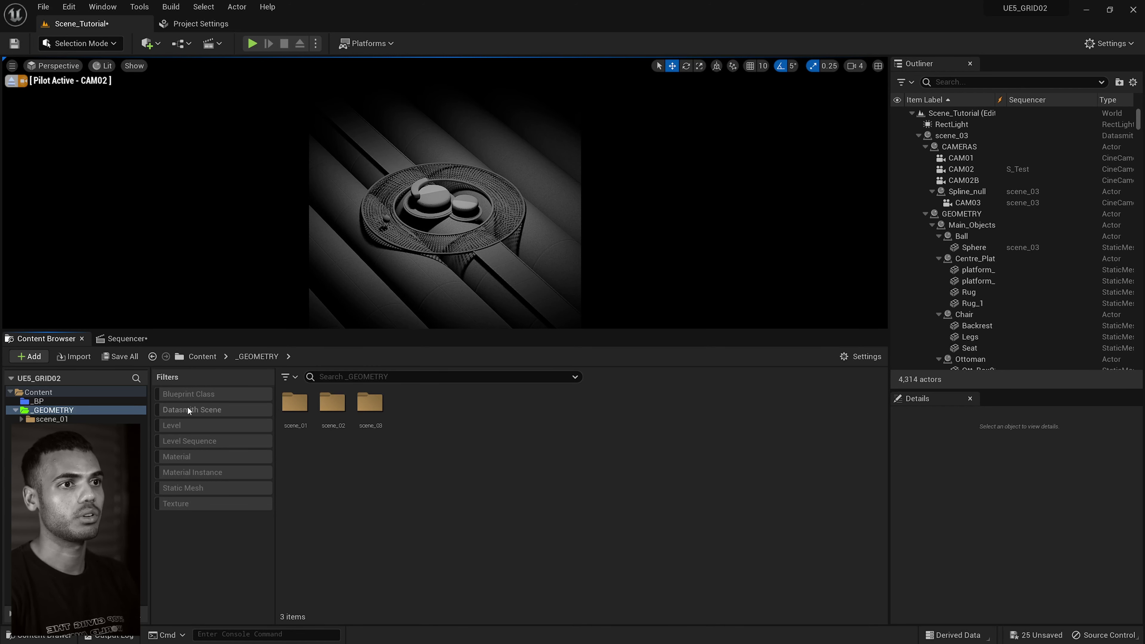
{"action": "right_click", "coordinate": [180, 555]}
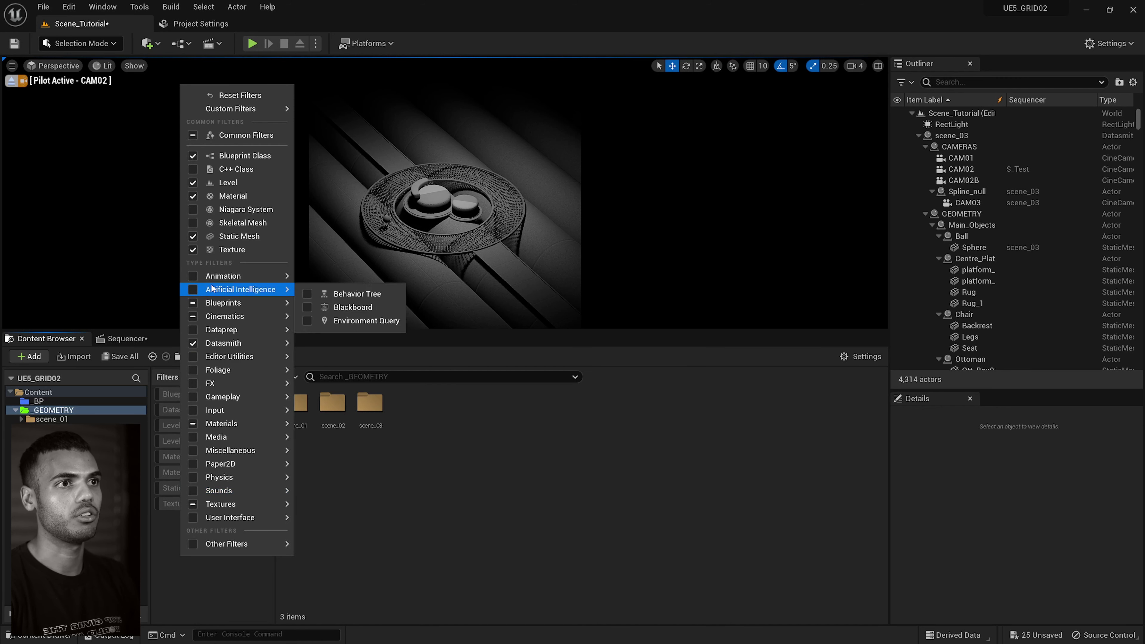
{"action": "mouse_move", "coordinate": [226, 543]}
{"action": "left_click", "coordinate": [221, 609]}
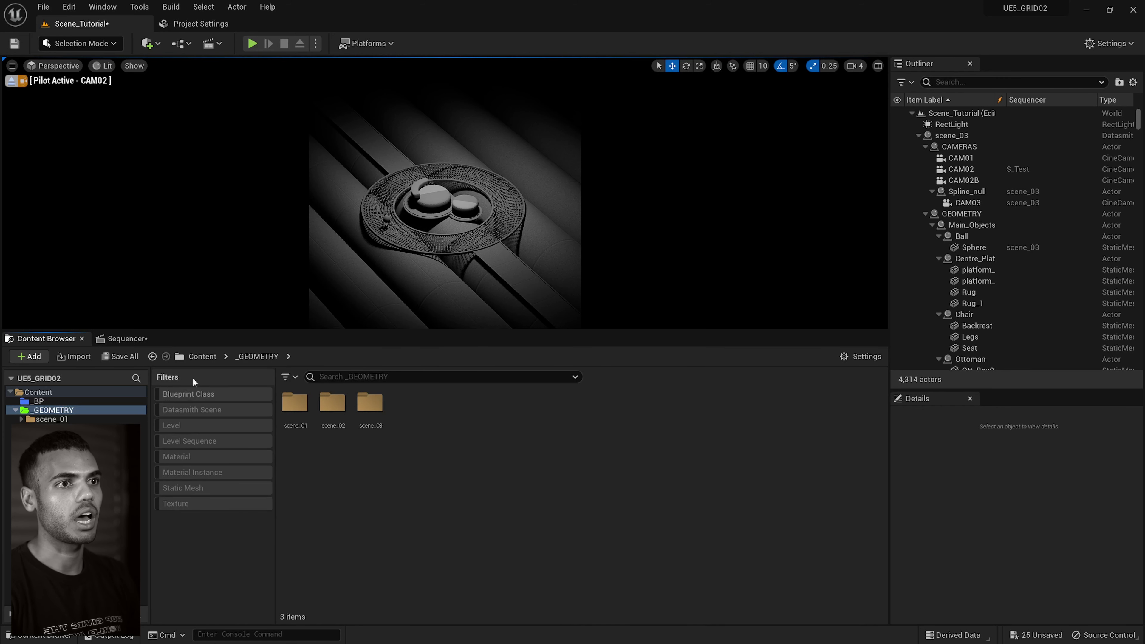
{"action": "left_click", "coordinate": [190, 408]}
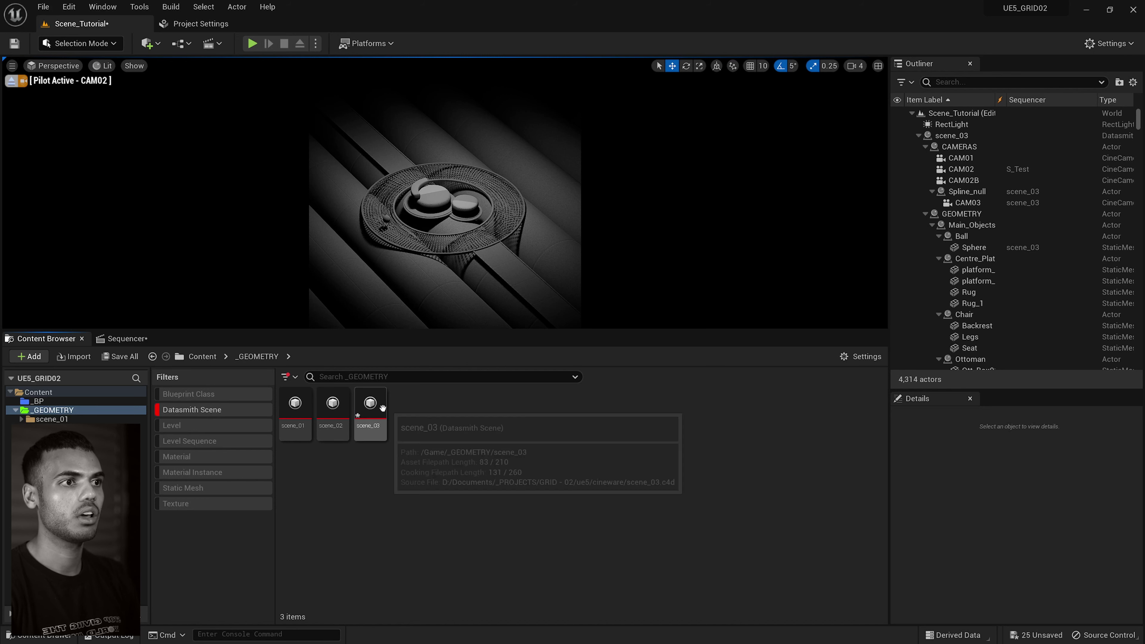
{"action": "right_click", "coordinate": [371, 408]}
{"action": "left_click", "coordinate": [205, 410]}
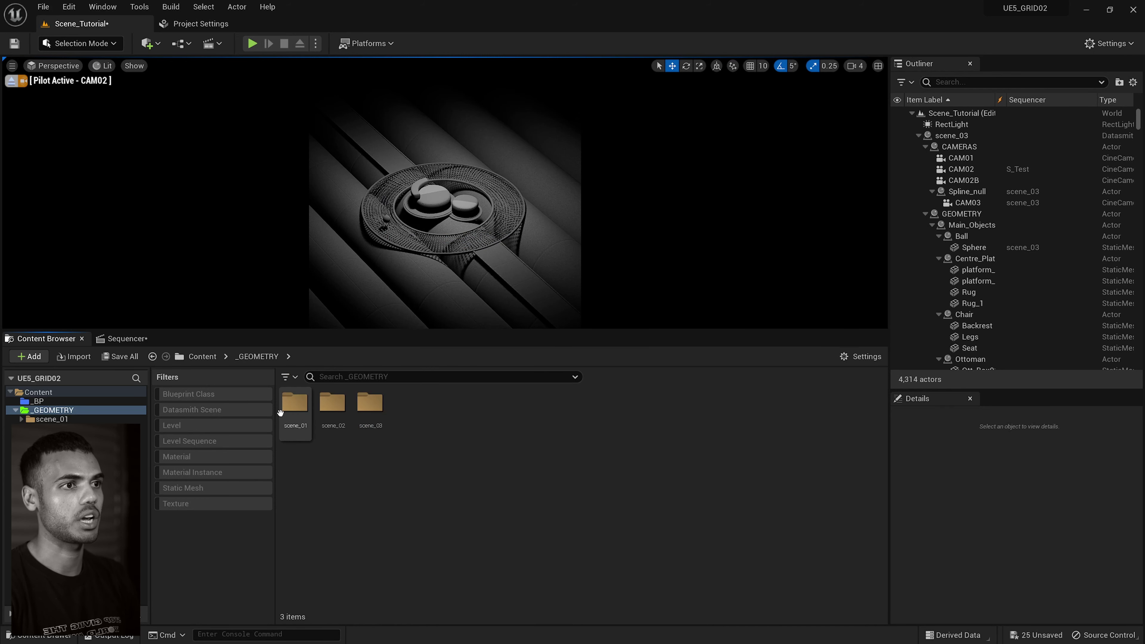
{"action": "left_click", "coordinate": [199, 441]}
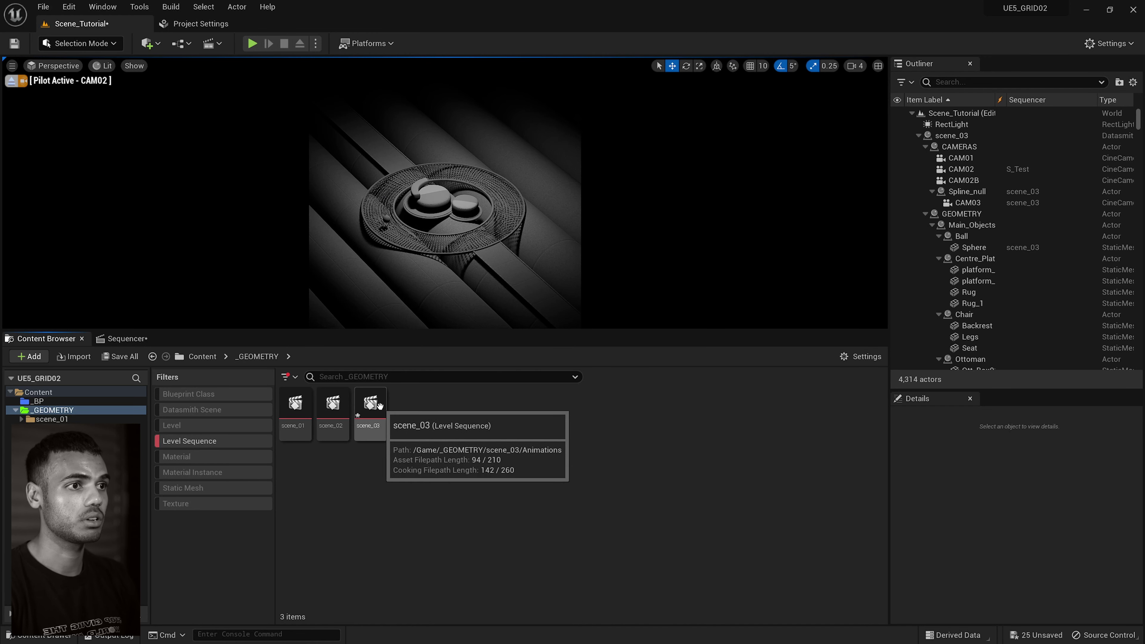
{"action": "left_click", "coordinate": [185, 443]}
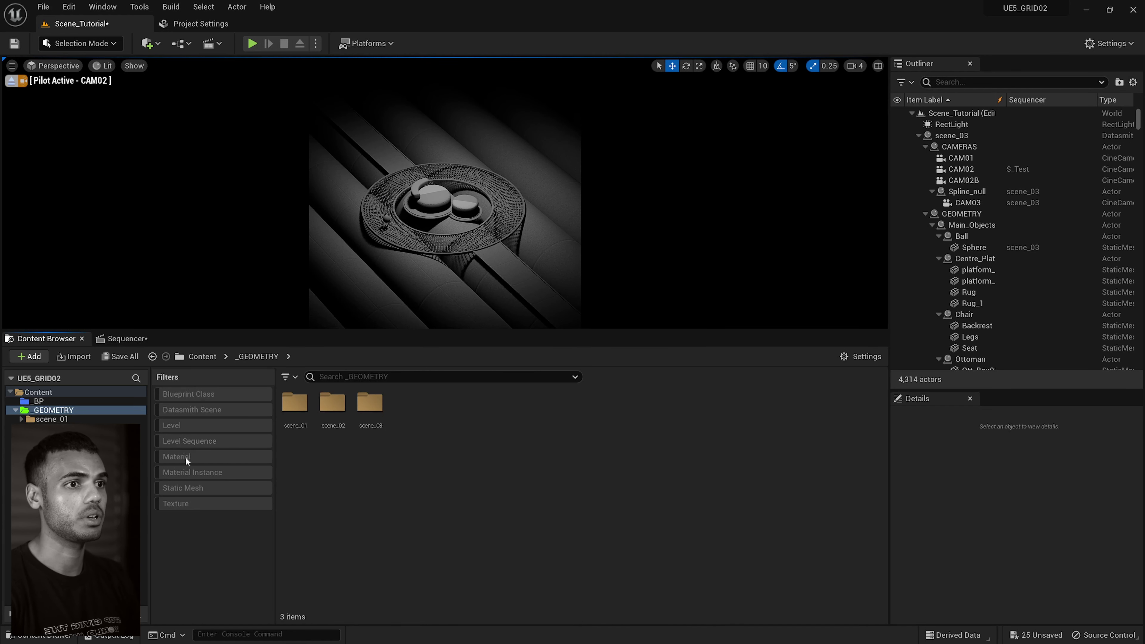
{"action": "left_click", "coordinate": [199, 486]}
{"action": "left_click", "coordinate": [196, 488]}
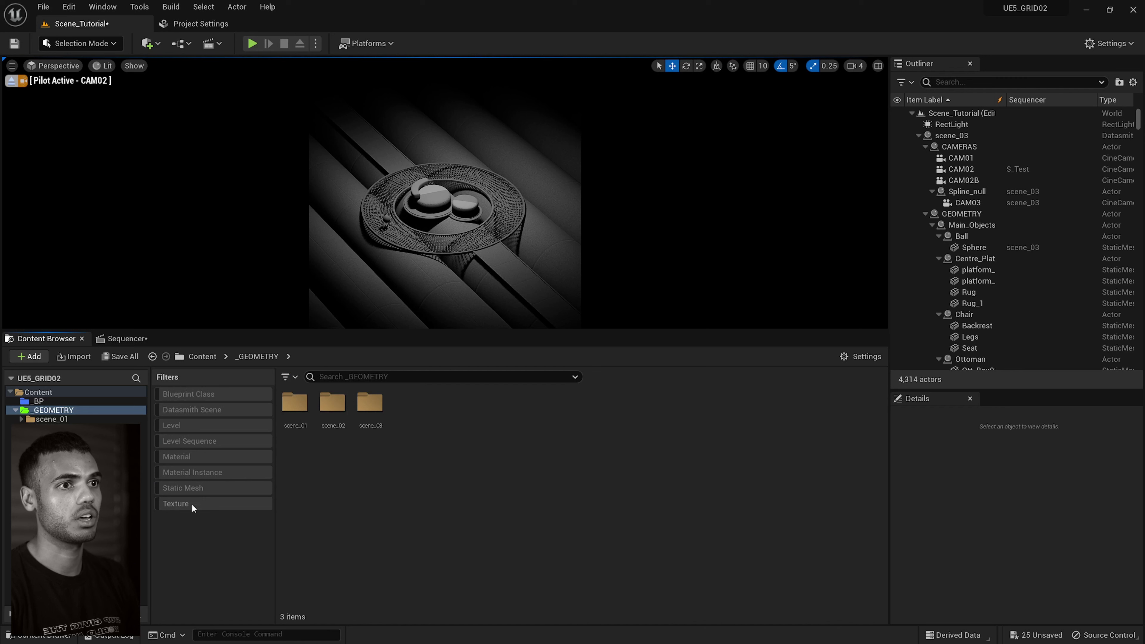
{"action": "left_click", "coordinate": [191, 504]}
{"action": "left_click", "coordinate": [198, 502]}
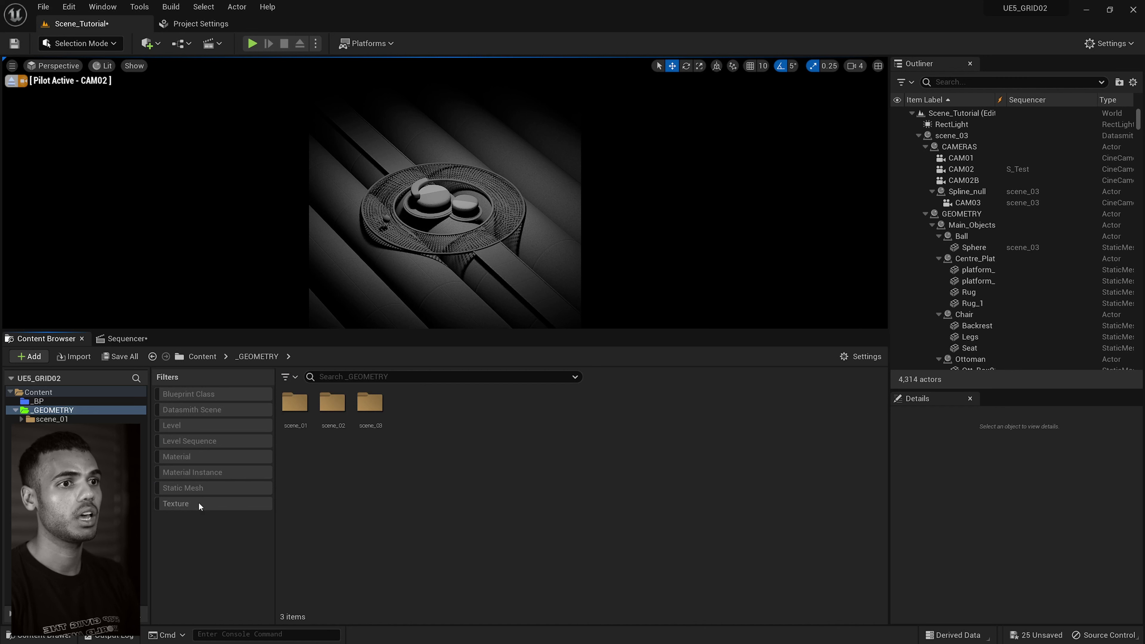